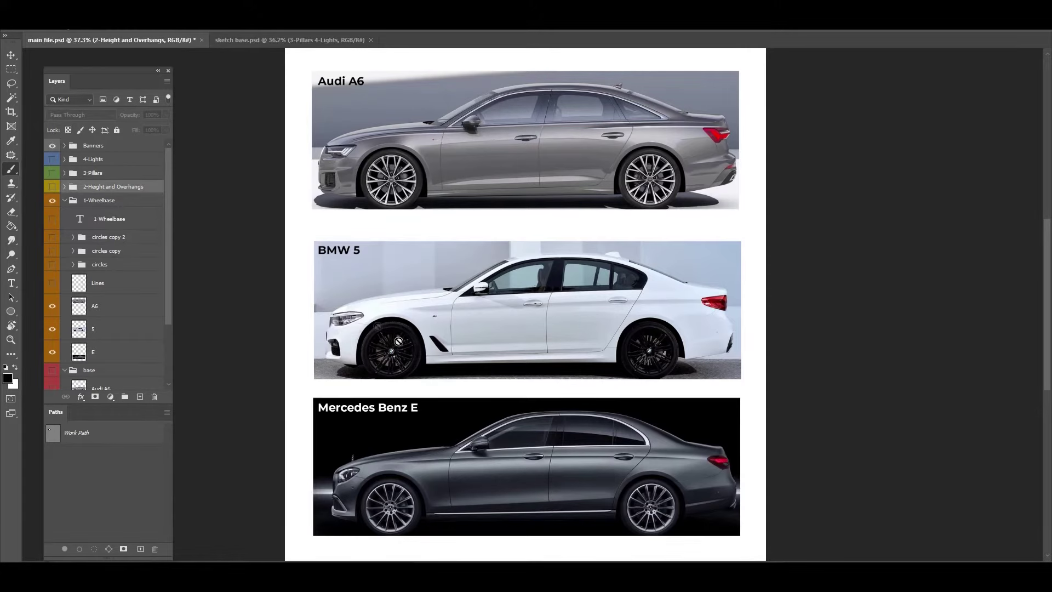
Compare the side-view proportions of the Audi A6, BMW 5 and Mercedes Benz E by alternating their layer visibility in the base group.
{"action": "mouse_move", "coordinate": [399, 341]}
{"action": "left_mouse_down"}
{"action": "mouse_move", "coordinate": [395, 367]}
{"action": "mouse_move", "coordinate": [396, 337]}
{"action": "left_mouse_up"}
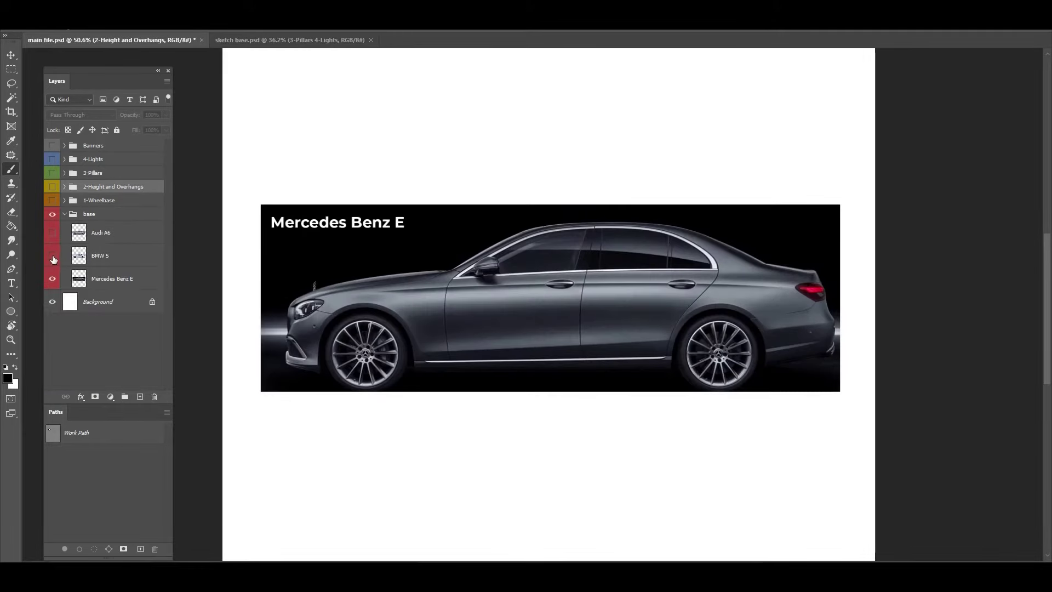
{"action": "left_click", "coordinate": [52, 255]}
{"action": "left_click", "coordinate": [54, 234]}
{"action": "left_click", "coordinate": [54, 235]}
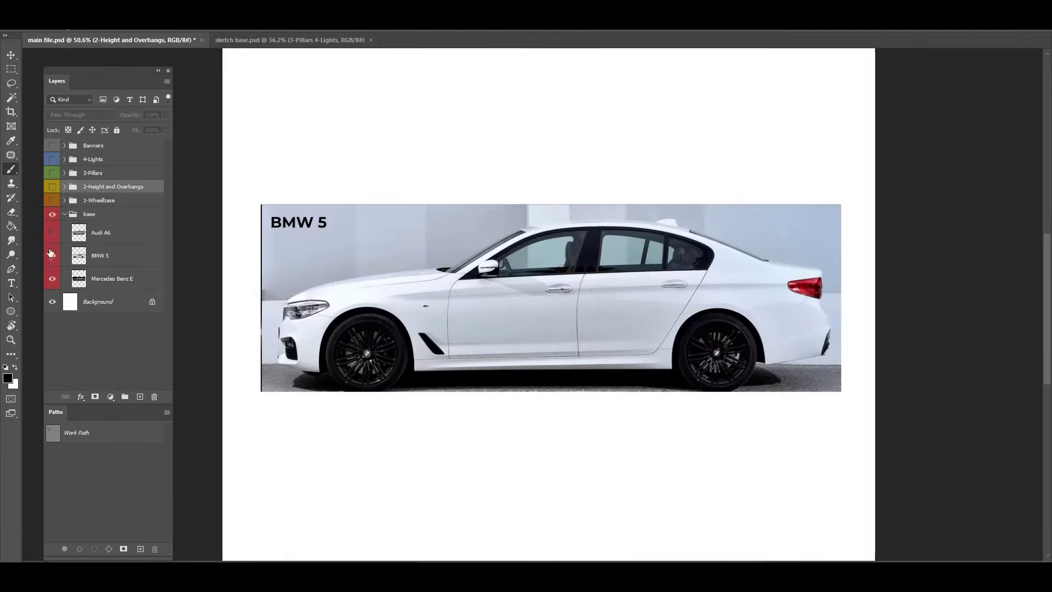
{"action": "left_click", "coordinate": [52, 256]}
{"action": "left_click", "coordinate": [52, 256]}
{"action": "left_click", "coordinate": [52, 233]}
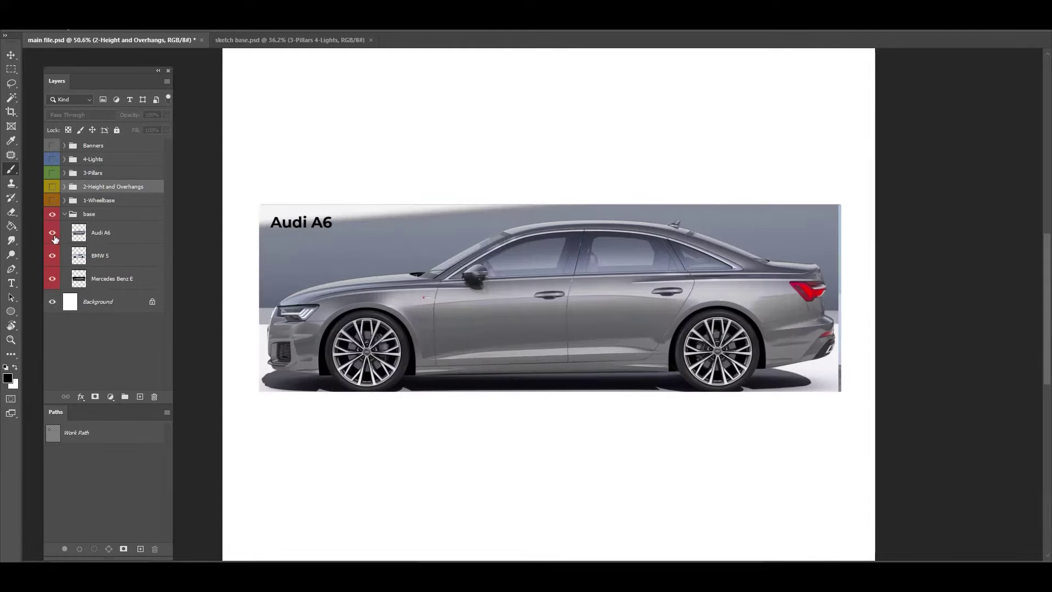
{"action": "left_click", "coordinate": [53, 233]}
{"action": "left_click", "coordinate": [53, 256]}
{"action": "left_click", "coordinate": [52, 256]}
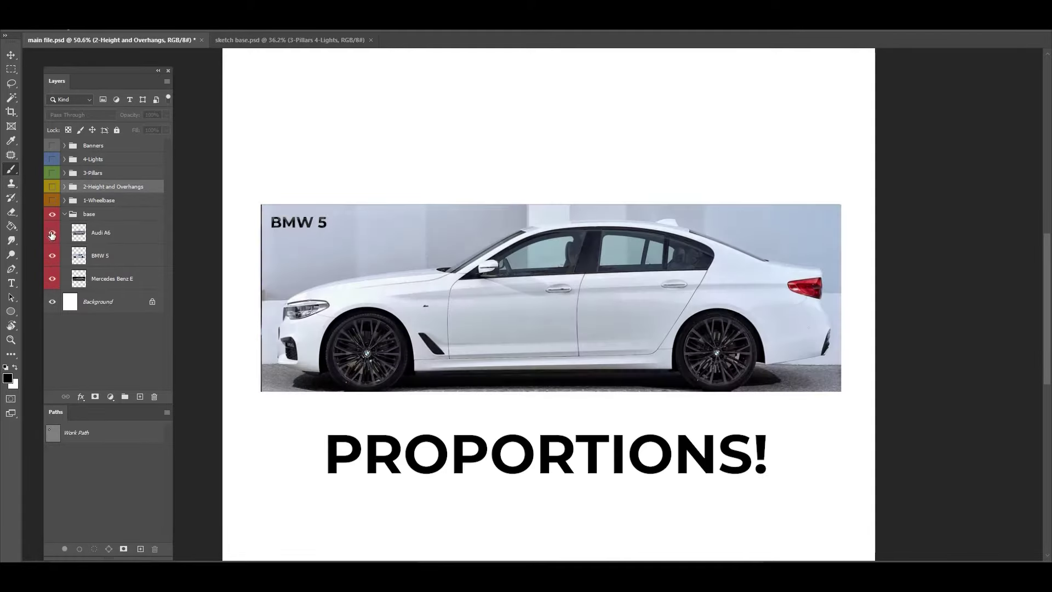
{"action": "left_click", "coordinate": [53, 233]}
{"action": "left_click", "coordinate": [53, 233]}
{"action": "left_click", "coordinate": [52, 233]}
{"action": "left_click", "coordinate": [53, 256]}
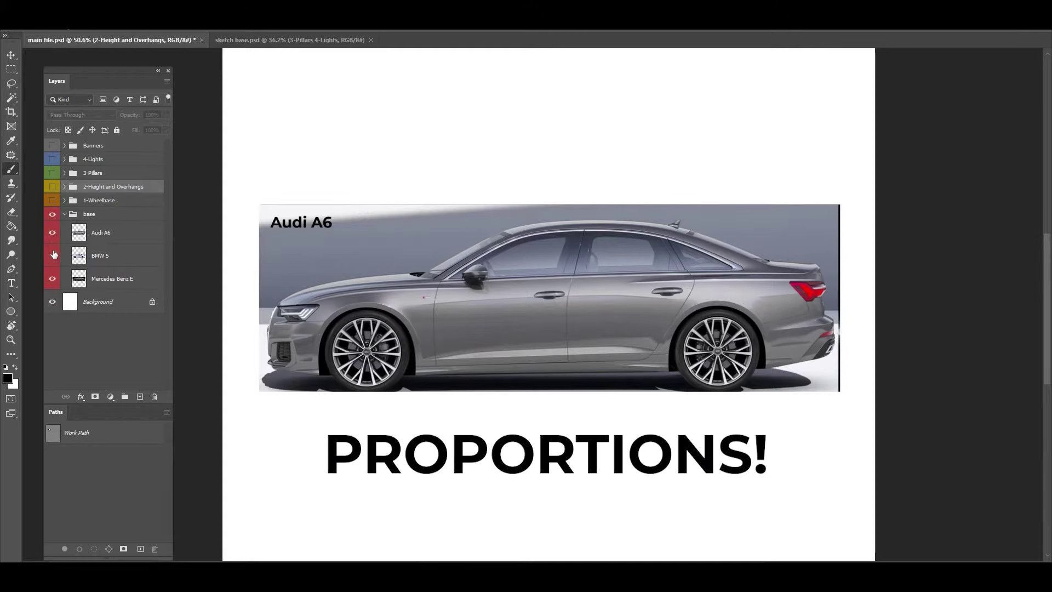
{"action": "left_click", "coordinate": [53, 233]}
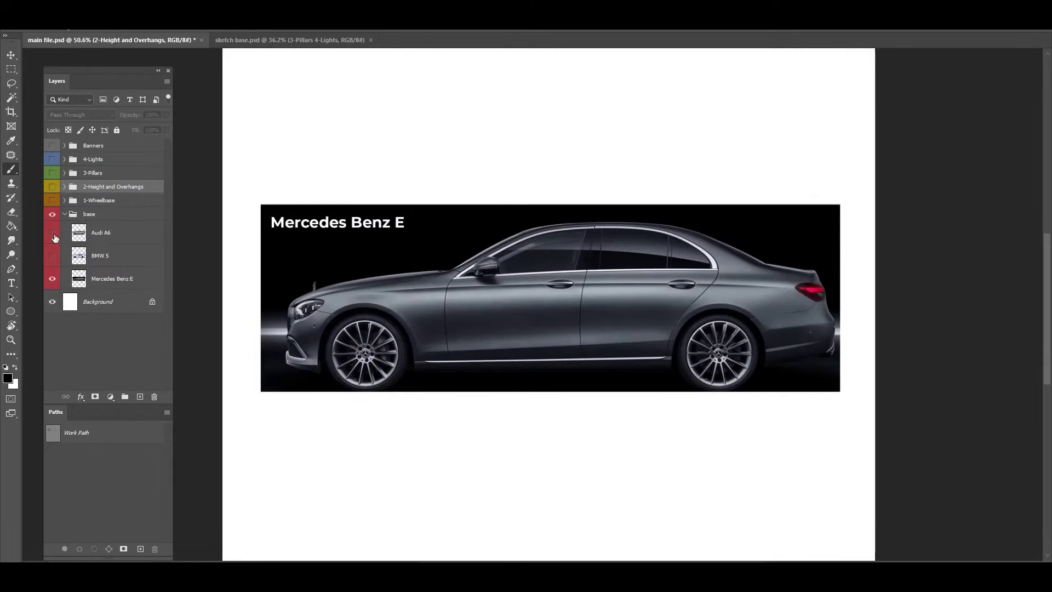
{"action": "left_click", "coordinate": [53, 233]}
{"action": "left_click", "coordinate": [52, 256]}
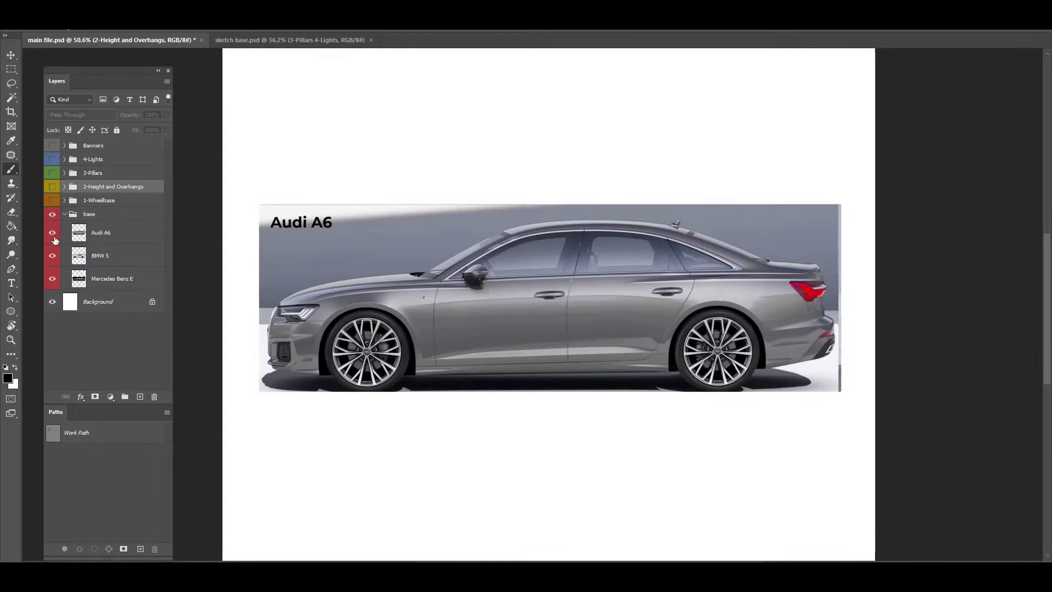
{"action": "left_click", "coordinate": [53, 233]}
{"action": "left_click", "coordinate": [52, 257]}
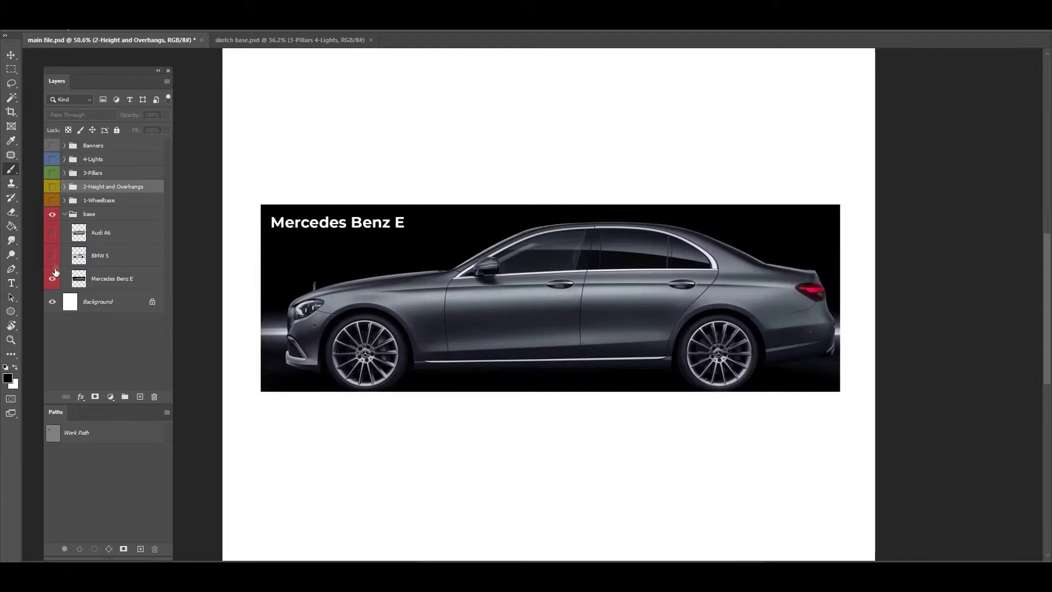
{"action": "left_click", "coordinate": [53, 255]}
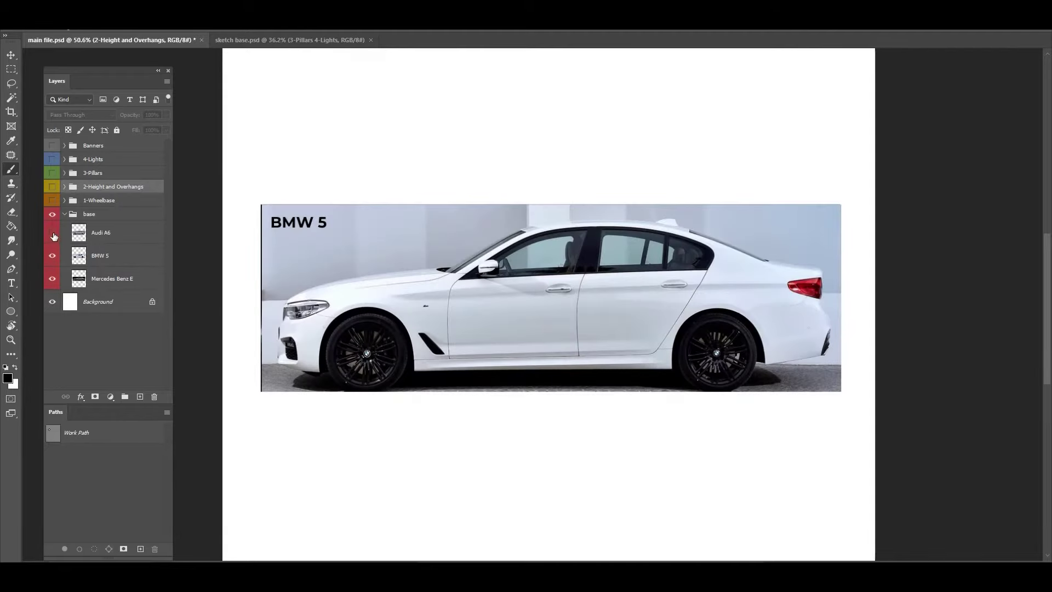
{"action": "left_click", "coordinate": [53, 235]}
{"action": "left_click", "coordinate": [53, 235]}
{"action": "left_click", "coordinate": [52, 256]}
{"action": "left_click", "coordinate": [53, 234]}
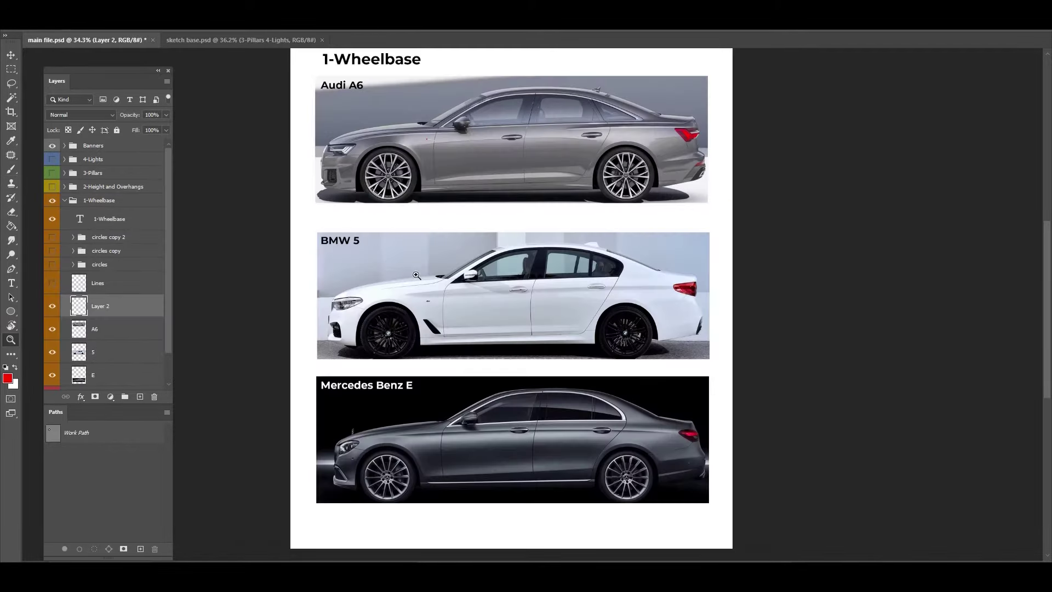
Draw red vertical lines through all three cars' front and rear wheel centres, and a horizontal line joining the Audi A6's wheel centres.
{"action": "left_click_drag", "start_coordinate": [403, 295], "coordinate": [408, 289]}
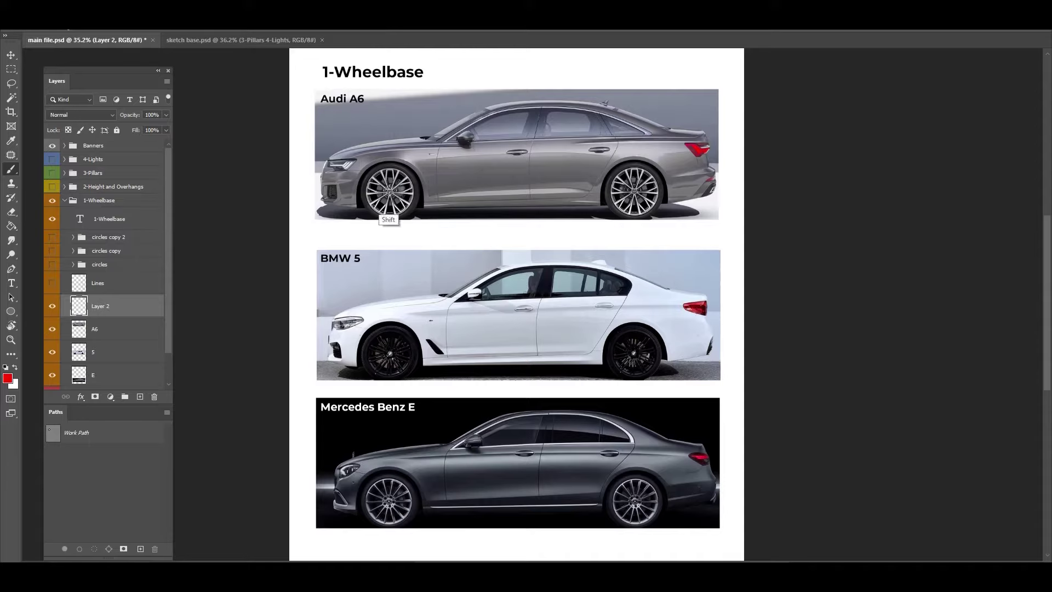
{"action": "left_click_drag", "start_coordinate": [388, 135], "coordinate": [389, 508]}
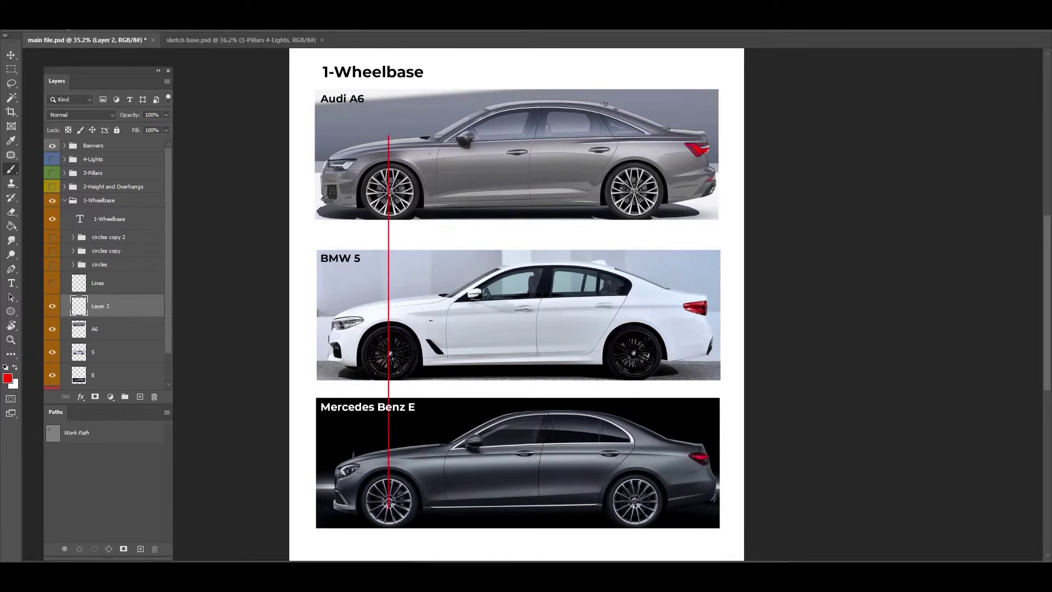
{"action": "left_click_drag", "start_coordinate": [633, 109], "coordinate": [633, 523]}
{"action": "left_click_drag", "start_coordinate": [634, 191], "coordinate": [387, 192]}
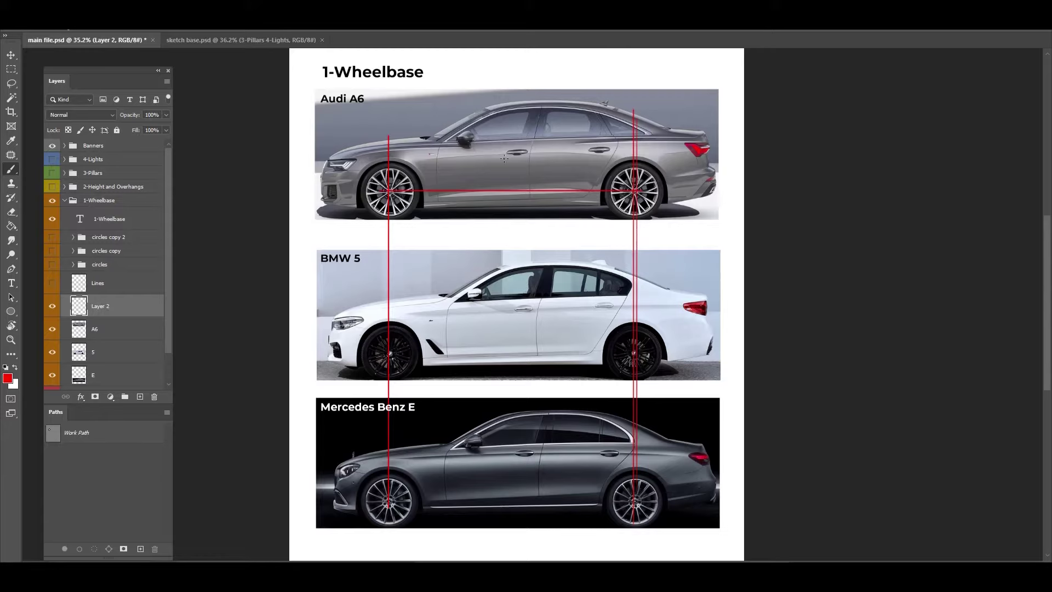
{"action": "left_click_drag", "start_coordinate": [390, 113], "coordinate": [390, 543]}
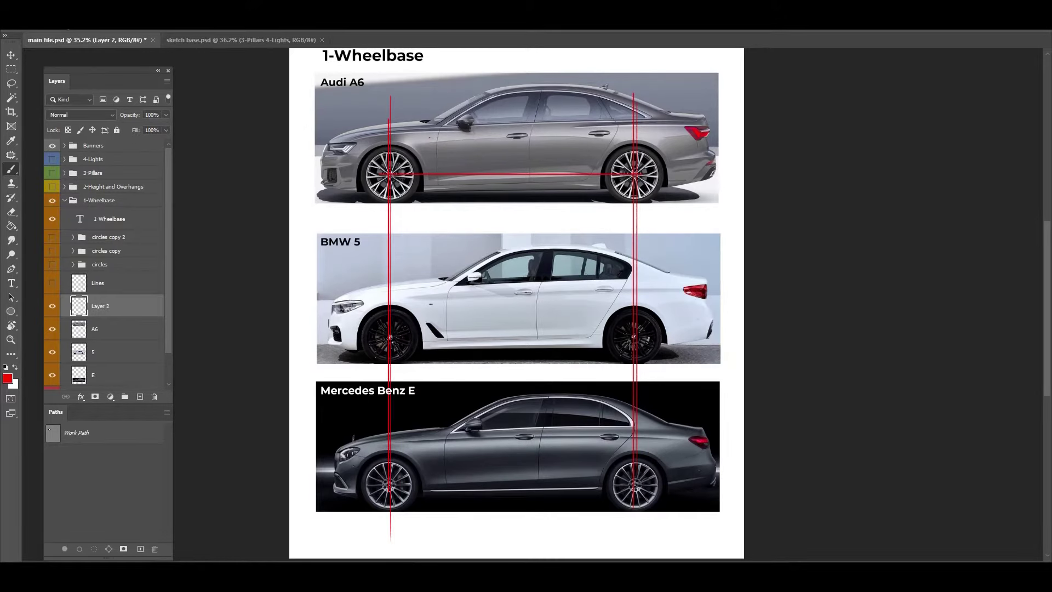
Outline the Audi A6's front and rear wheels with freehand red circles.
{"action": "left_click_drag", "start_coordinate": [411, 159], "coordinate": [416, 195]}
{"action": "scroll", "coordinate": [400, 203], "scroll_direction": "up", "scroll_amount": 4}
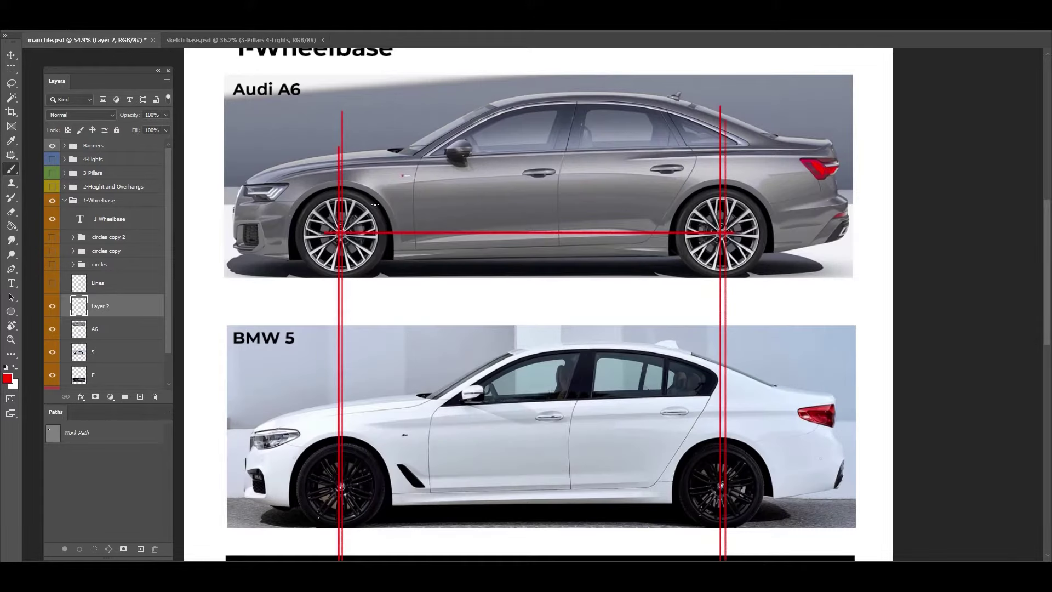
{"action": "mouse_move", "coordinate": [349, 190]}
{"action": "left_mouse_down"}
{"action": "mouse_move", "coordinate": [364, 275]}
{"action": "mouse_move", "coordinate": [294, 233]}
{"action": "mouse_move", "coordinate": [380, 256]}
{"action": "mouse_move", "coordinate": [293, 229]}
{"action": "mouse_move", "coordinate": [382, 214]}
{"action": "mouse_move", "coordinate": [280, 256]}
{"action": "left_mouse_up"}
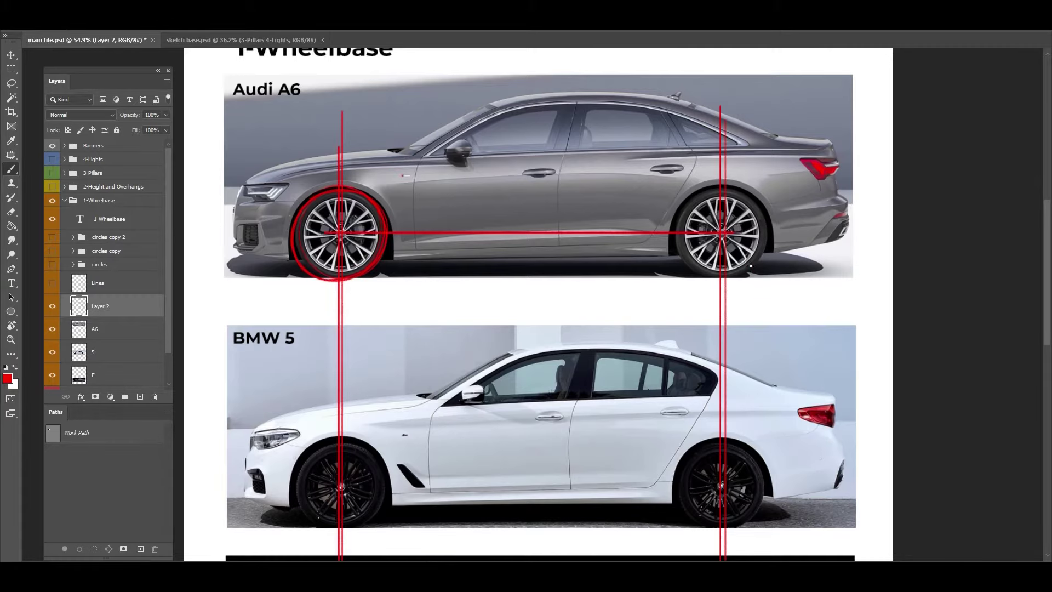
{"action": "mouse_move", "coordinate": [760, 237]}
{"action": "left_mouse_down"}
{"action": "mouse_move", "coordinate": [686, 264]}
{"action": "mouse_move", "coordinate": [720, 186]}
{"action": "mouse_move", "coordinate": [717, 276]}
{"action": "mouse_move", "coordinate": [693, 192]}
{"action": "left_mouse_up"}
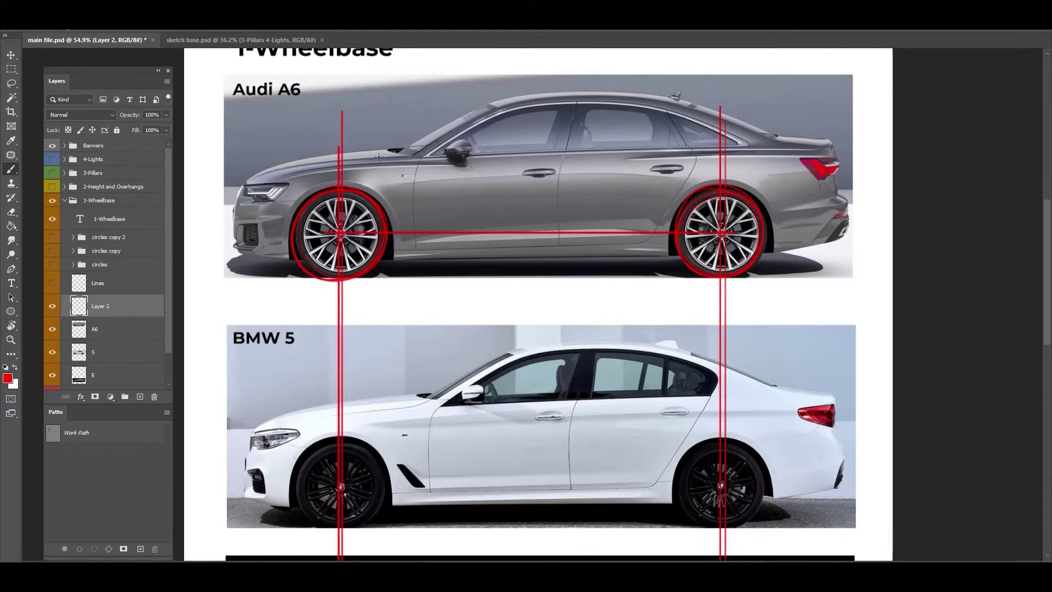
Sketch three wheel-sized circles between the Audi A6's wheels and mark the remaining gap before the rear wheel with a partial circle and vertical line.
{"action": "mouse_move", "coordinate": [451, 192]}
{"action": "left_mouse_down"}
{"action": "mouse_move", "coordinate": [406, 262]}
{"action": "mouse_move", "coordinate": [413, 196]}
{"action": "mouse_move", "coordinate": [472, 226]}
{"action": "mouse_move", "coordinate": [405, 280]}
{"action": "mouse_move", "coordinate": [459, 217]}
{"action": "left_mouse_up"}
{"action": "mouse_move", "coordinate": [551, 200]}
{"action": "left_mouse_down"}
{"action": "mouse_move", "coordinate": [534, 274]}
{"action": "mouse_move", "coordinate": [510, 189]}
{"action": "mouse_move", "coordinate": [557, 252]}
{"action": "left_mouse_up"}
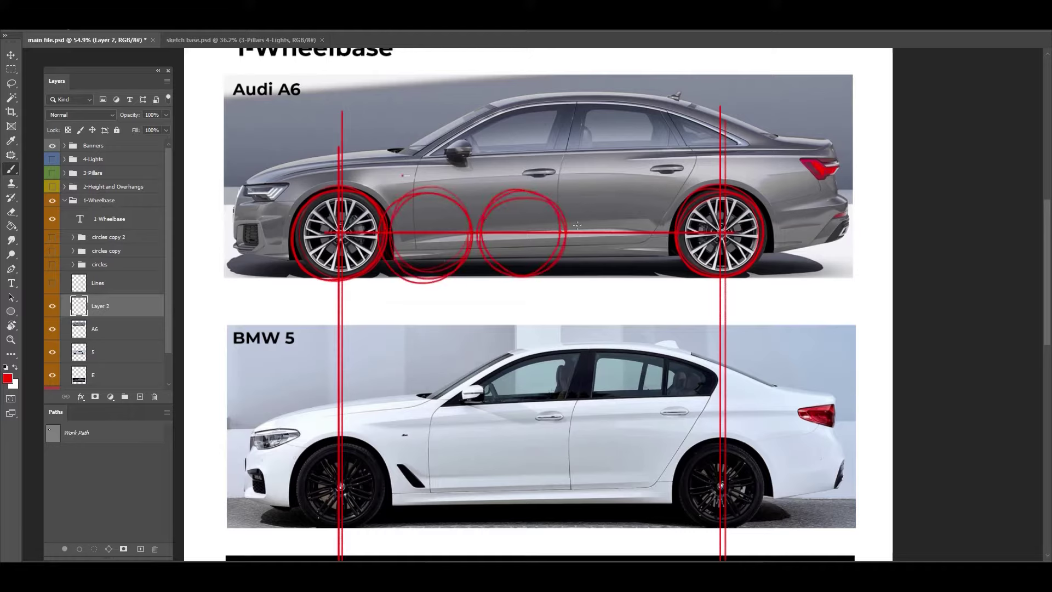
{"action": "mouse_move", "coordinate": [652, 240]}
{"action": "left_mouse_down"}
{"action": "mouse_move", "coordinate": [635, 267]}
{"action": "mouse_move", "coordinate": [588, 202]}
{"action": "mouse_move", "coordinate": [627, 199]}
{"action": "mouse_move", "coordinate": [606, 277]}
{"action": "left_mouse_up"}
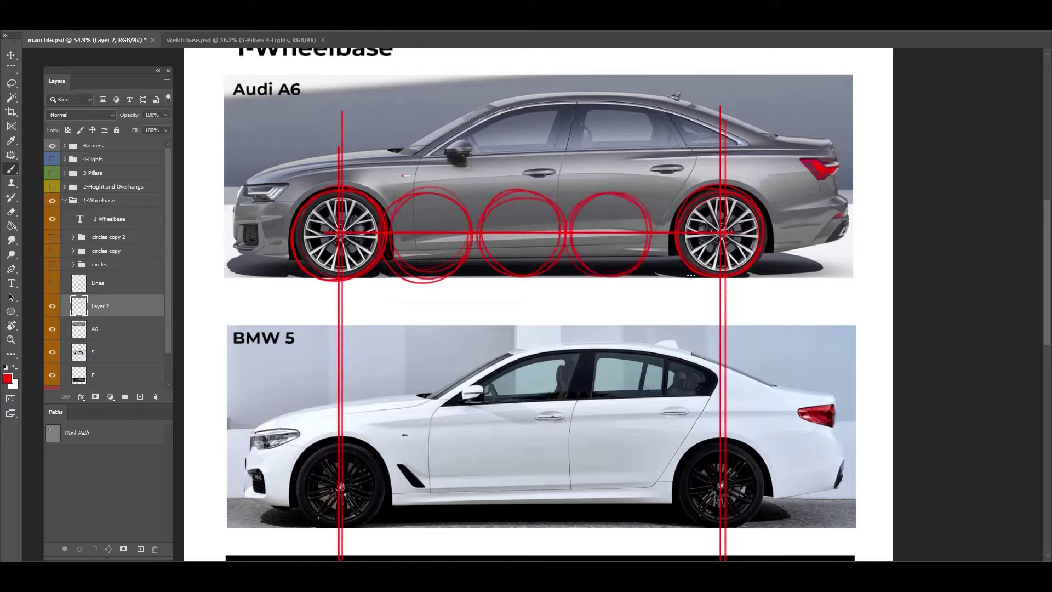
{"action": "mouse_move", "coordinate": [675, 249]}
{"action": "left_mouse_down"}
{"action": "mouse_move", "coordinate": [675, 167]}
{"action": "mouse_move", "coordinate": [653, 268]}
{"action": "left_mouse_up"}
{"action": "left_click_drag", "start_coordinate": [679, 209], "coordinate": [680, 296]}
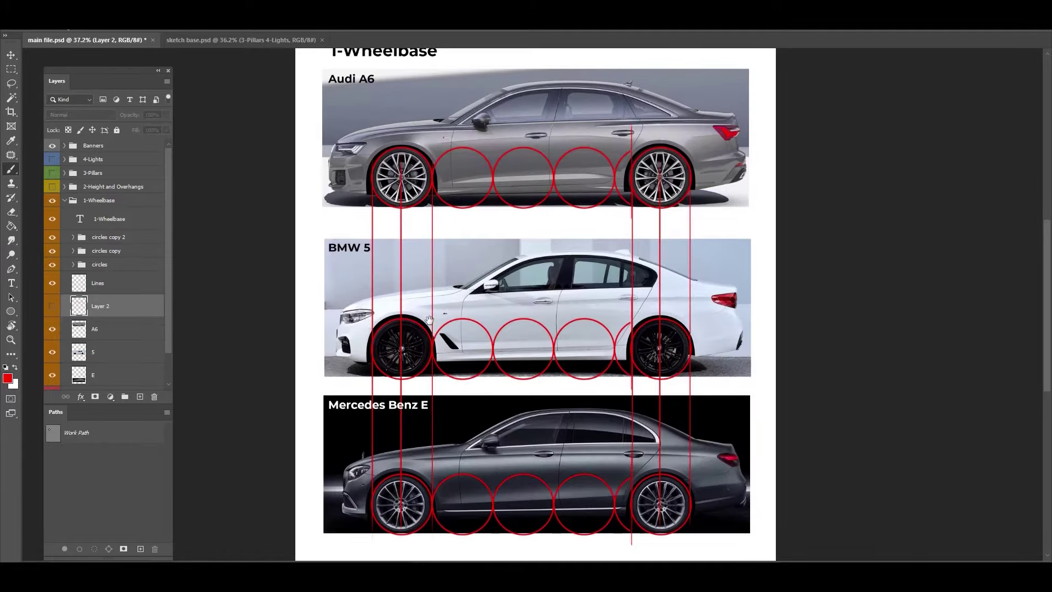
Examine the wheel circles and vertical guide lines across all three cars in the 1-Wheelbase comparison.
{"action": "left_click_drag", "start_coordinate": [429, 321], "coordinate": [386, 321]}
{"action": "left_click", "coordinate": [386, 321]}
{"action": "key", "text": "b"}
{"action": "scroll", "coordinate": [388, 306], "scroll_direction": "down", "scroll_amount": 2}
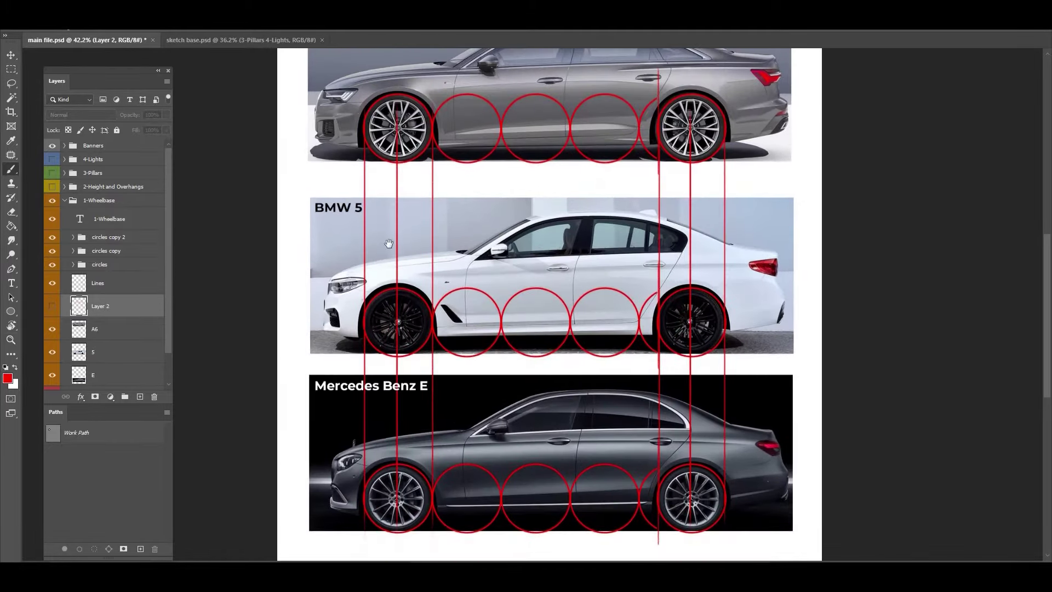
{"action": "scroll", "coordinate": [417, 267], "scroll_direction": "down", "scroll_amount": 1}
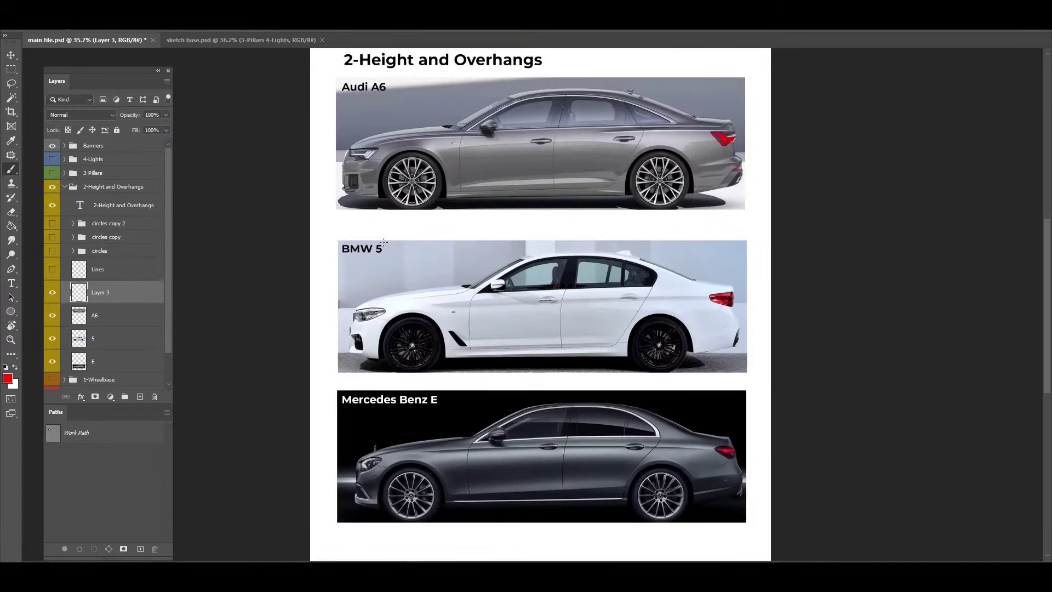
Draw red horizontal lines along the ground and along the wheel tops of the Audi A6 on the 2-Height and Overhangs page.
{"action": "left_click_drag", "start_coordinate": [384, 230], "coordinate": [381, 250]}
{"action": "key", "text": "z"}
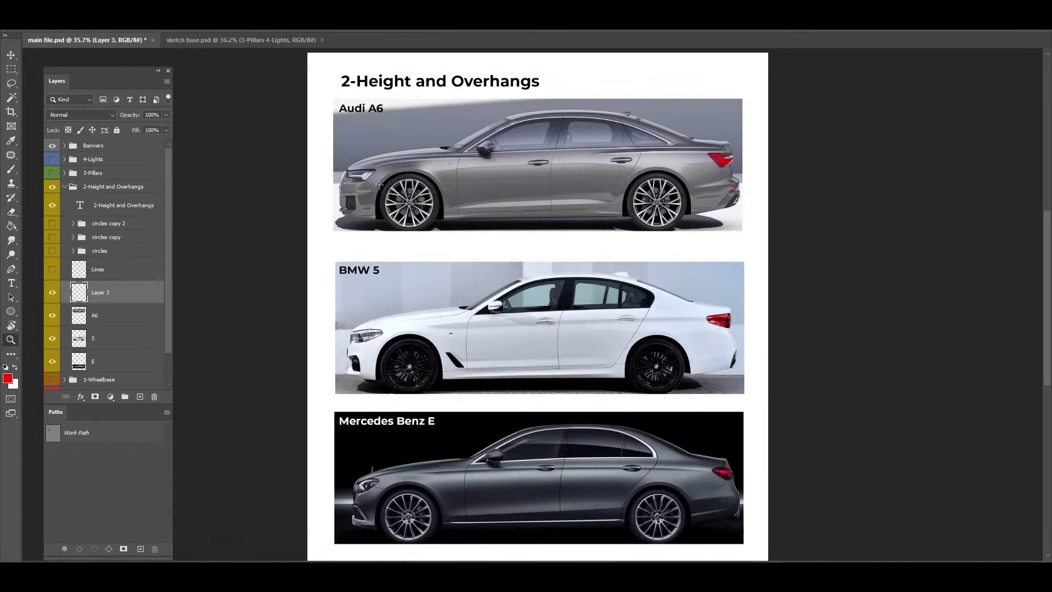
{"action": "left_click_drag", "start_coordinate": [376, 189], "coordinate": [408, 190]}
{"action": "key", "text": "b"}
{"action": "left_click_drag", "start_coordinate": [346, 180], "coordinate": [321, 232]}
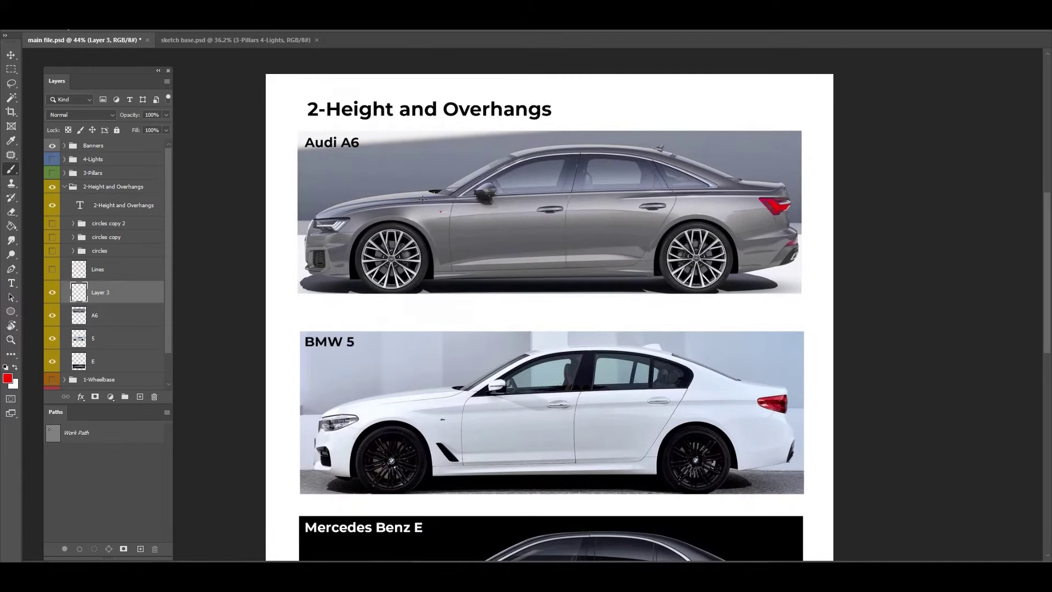
{"action": "left_click_drag", "start_coordinate": [423, 199], "coordinate": [380, 227]}
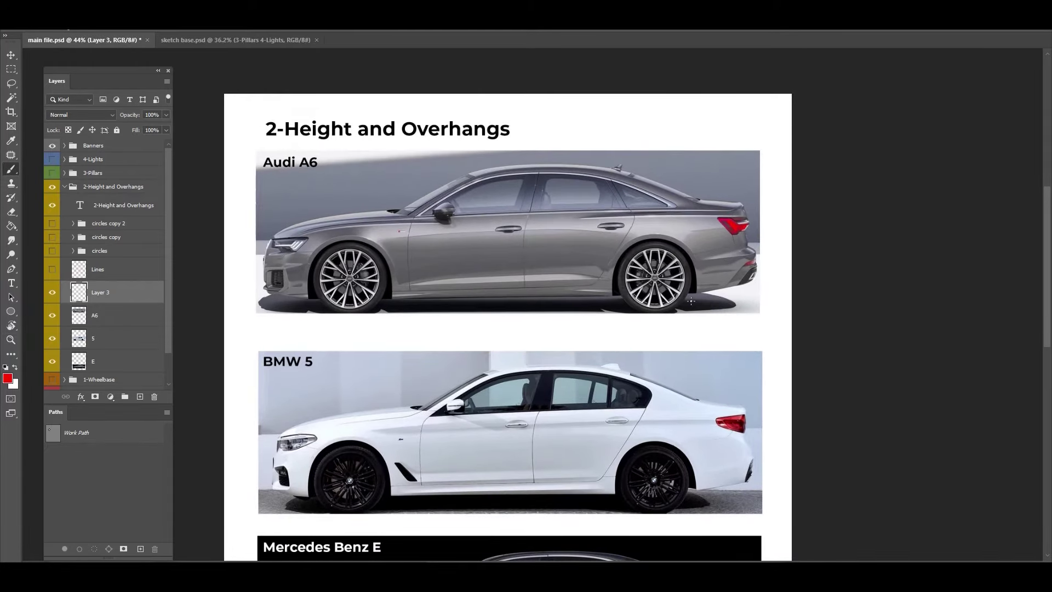
{"action": "left_click_drag", "start_coordinate": [712, 311], "coordinate": [288, 311]}
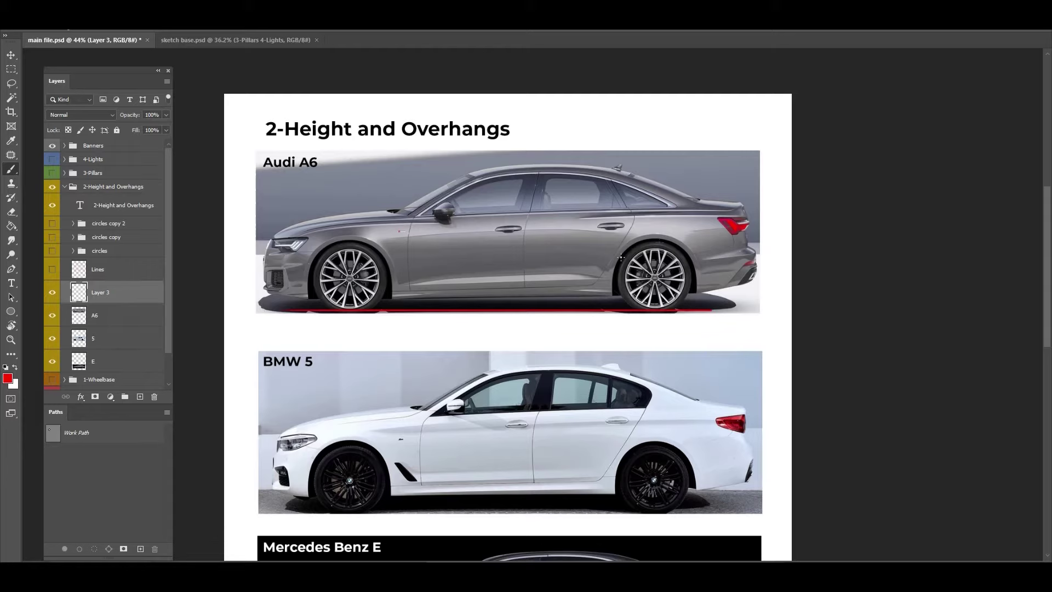
{"action": "left_click_drag", "start_coordinate": [708, 242], "coordinate": [318, 242]}
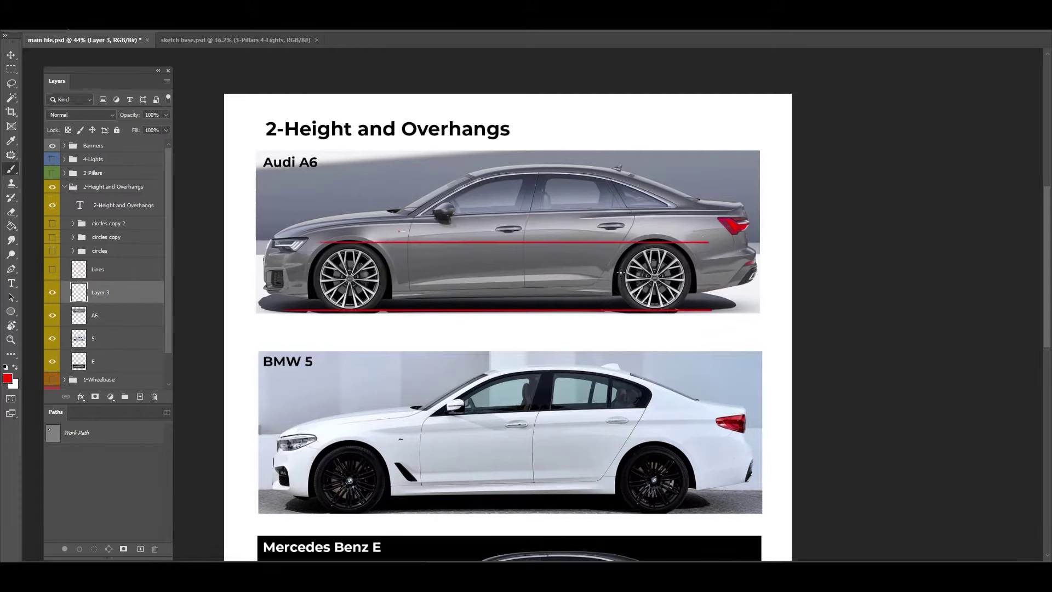
Circle the Audi A6's rear wheel, stack a second wheel-sized circle above it, and draw a horizontal line across the upper circle's top.
{"action": "mouse_move", "coordinate": [625, 294]}
{"action": "left_mouse_down"}
{"action": "mouse_move", "coordinate": [664, 240]}
{"action": "mouse_move", "coordinate": [683, 299]}
{"action": "left_mouse_up"}
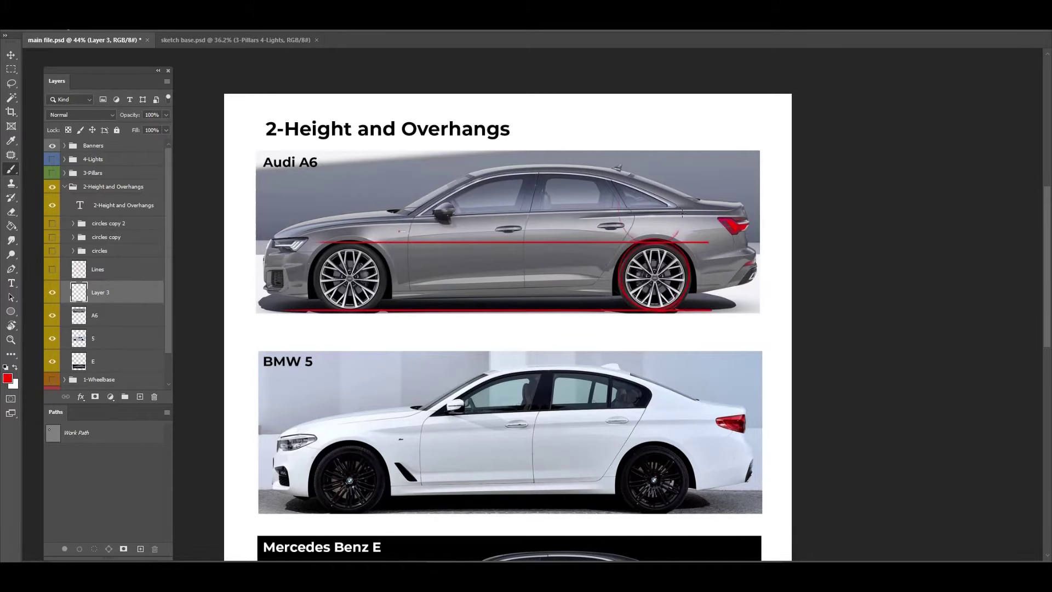
{"action": "left_click_drag", "start_coordinate": [682, 213], "coordinate": [674, 242]}
{"action": "left_click_drag", "start_coordinate": [686, 176], "coordinate": [278, 187]}
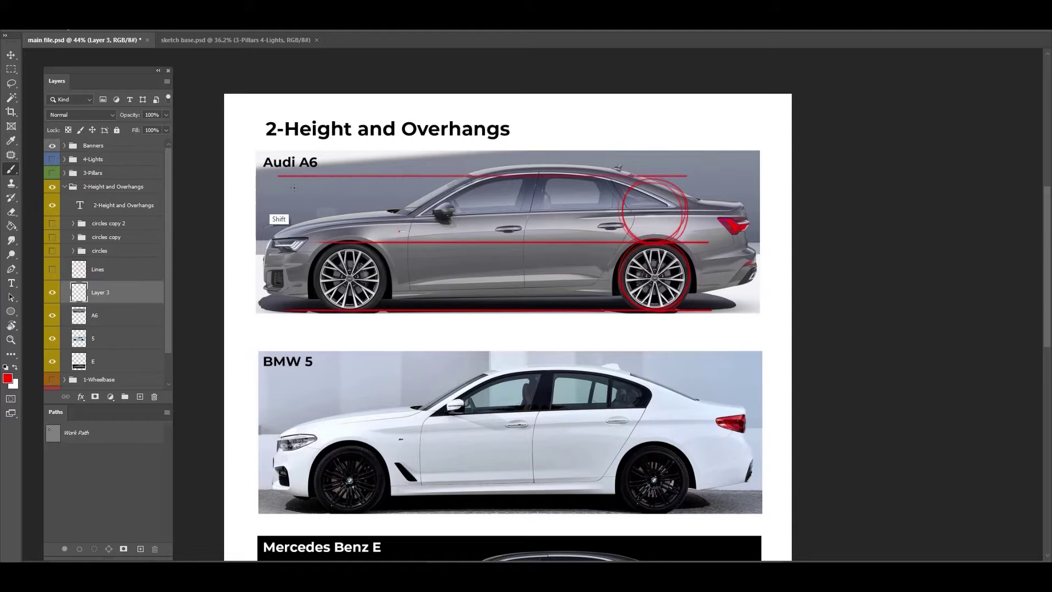
{"action": "mouse_move", "coordinate": [629, 234]}
{"action": "left_mouse_down"}
{"action": "mouse_move", "coordinate": [619, 193]}
{"action": "mouse_move", "coordinate": [685, 203]}
{"action": "left_mouse_up"}
Circle "Overhangs" in the title and mark the Audi A6's front overhang with vertical lines at the wheel centre and nose, hatching between them.
{"action": "mouse_move", "coordinate": [410, 128]}
{"action": "left_mouse_down"}
{"action": "mouse_move", "coordinate": [491, 110]}
{"action": "mouse_move", "coordinate": [422, 141]}
{"action": "left_mouse_up"}
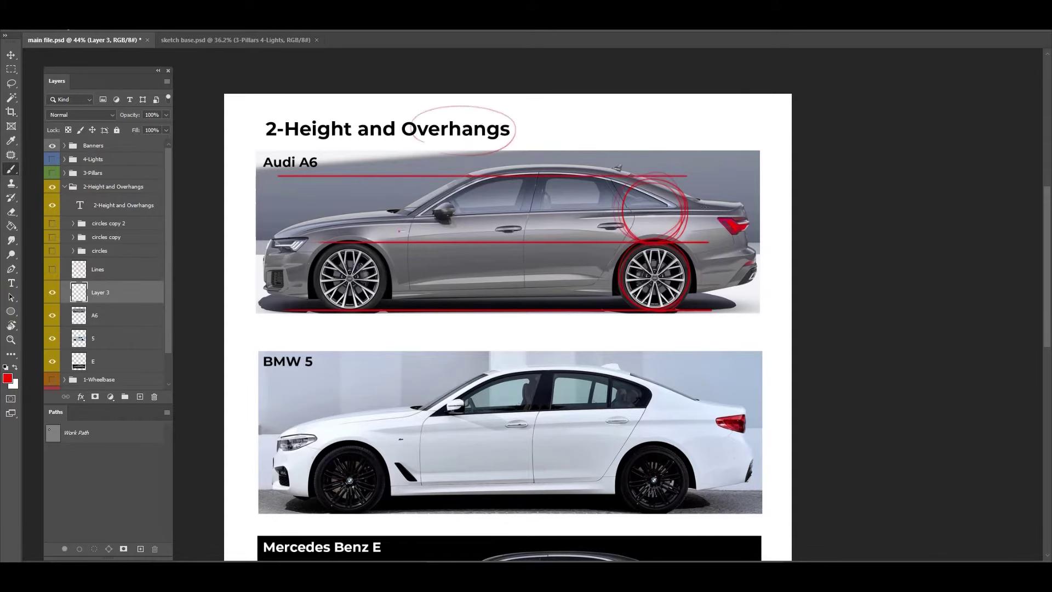
{"action": "mouse_move", "coordinate": [348, 281]}
{"action": "left_mouse_down"}
{"action": "mouse_move", "coordinate": [348, 332]}
{"action": "mouse_move", "coordinate": [348, 209]}
{"action": "left_mouse_up"}
{"action": "left_click_drag", "start_coordinate": [265, 195], "coordinate": [266, 346]}
{"action": "mouse_move", "coordinate": [285, 208]}
{"action": "left_mouse_down"}
{"action": "mouse_move", "coordinate": [281, 237]}
{"action": "mouse_move", "coordinate": [265, 232]}
{"action": "mouse_move", "coordinate": [341, 329]}
{"action": "left_mouse_up"}
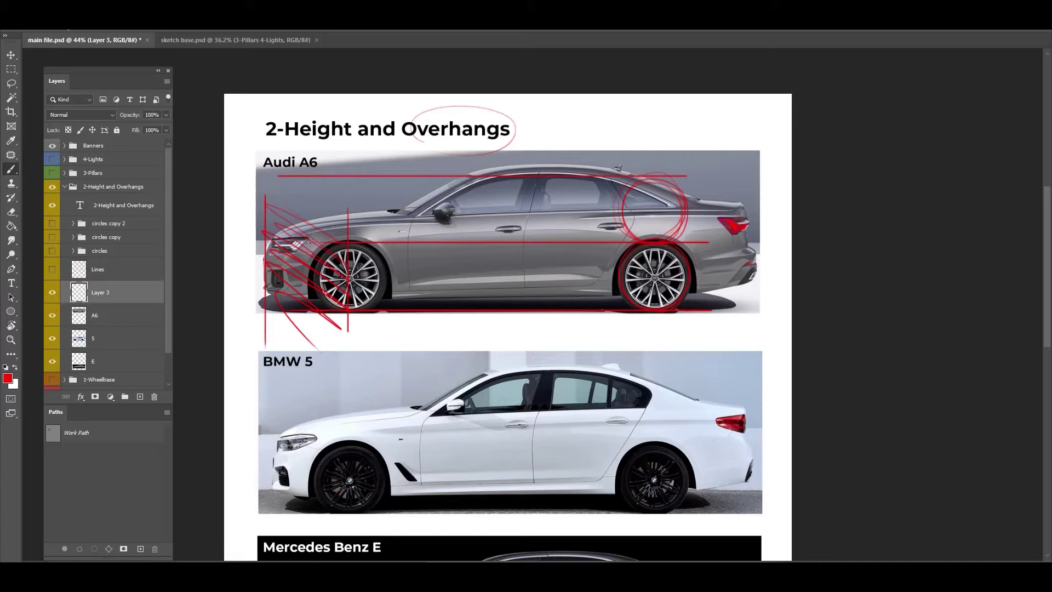
Mark the Audi A6's rear overhang with vertical lines at the rear wheel centre and the tail, and hatch the area between them.
{"action": "mouse_move", "coordinate": [656, 247]}
{"action": "left_mouse_down"}
{"action": "mouse_move", "coordinate": [656, 337]}
{"action": "mouse_move", "coordinate": [656, 186]}
{"action": "left_mouse_up"}
{"action": "left_click_drag", "start_coordinate": [753, 189], "coordinate": [753, 343]}
{"action": "mouse_move", "coordinate": [670, 287]}
{"action": "left_mouse_down"}
{"action": "mouse_move", "coordinate": [736, 342]}
{"action": "mouse_move", "coordinate": [752, 333]}
{"action": "left_mouse_up"}
{"action": "mouse_move", "coordinate": [741, 305]}
{"action": "left_mouse_down"}
{"action": "mouse_move", "coordinate": [663, 255]}
{"action": "mouse_move", "coordinate": [733, 263]}
{"action": "left_mouse_up"}
{"action": "left_click_drag", "start_coordinate": [696, 171], "coordinate": [752, 241]}
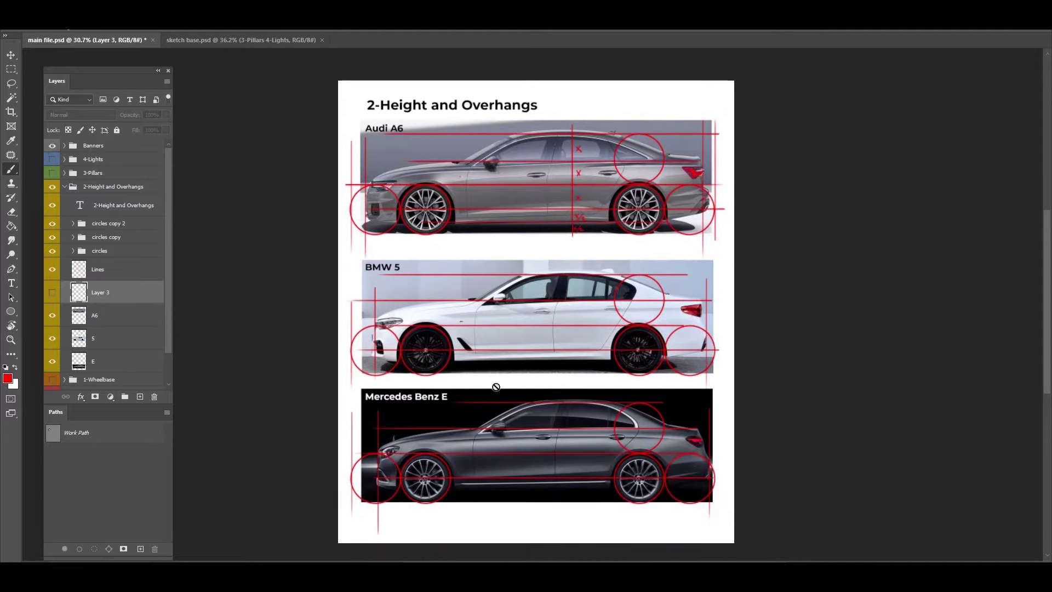
Examine the height and overhang circles and guide lines on the Audi A6, BMW 5 and Mercedes Benz E.
{"action": "left_click", "coordinate": [483, 386]}
{"action": "left_click_drag", "start_coordinate": [590, 247], "coordinate": [643, 247]}
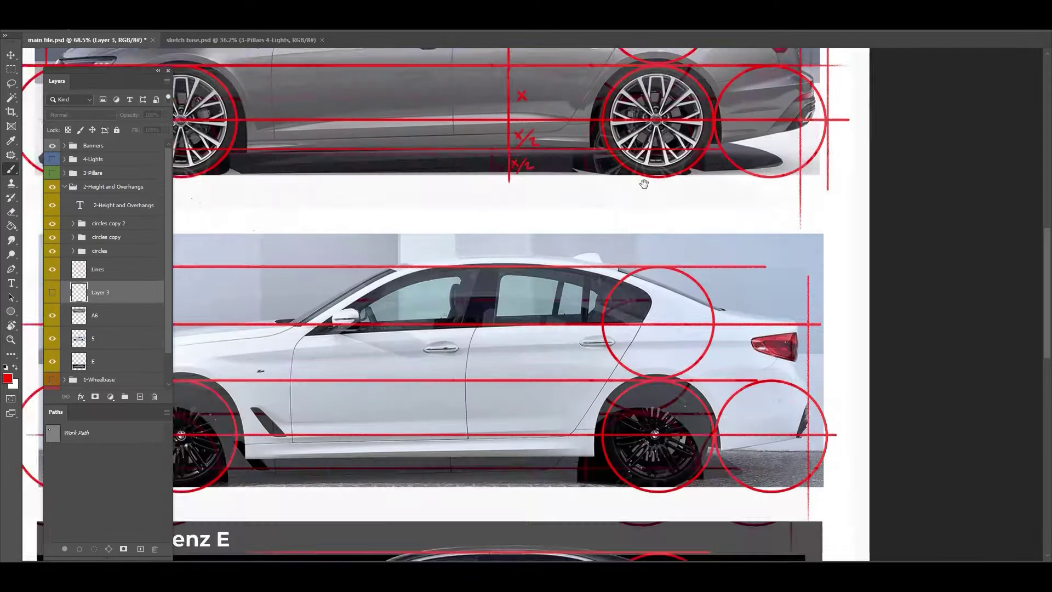
{"action": "left_click_drag", "start_coordinate": [644, 184], "coordinate": [568, 341]}
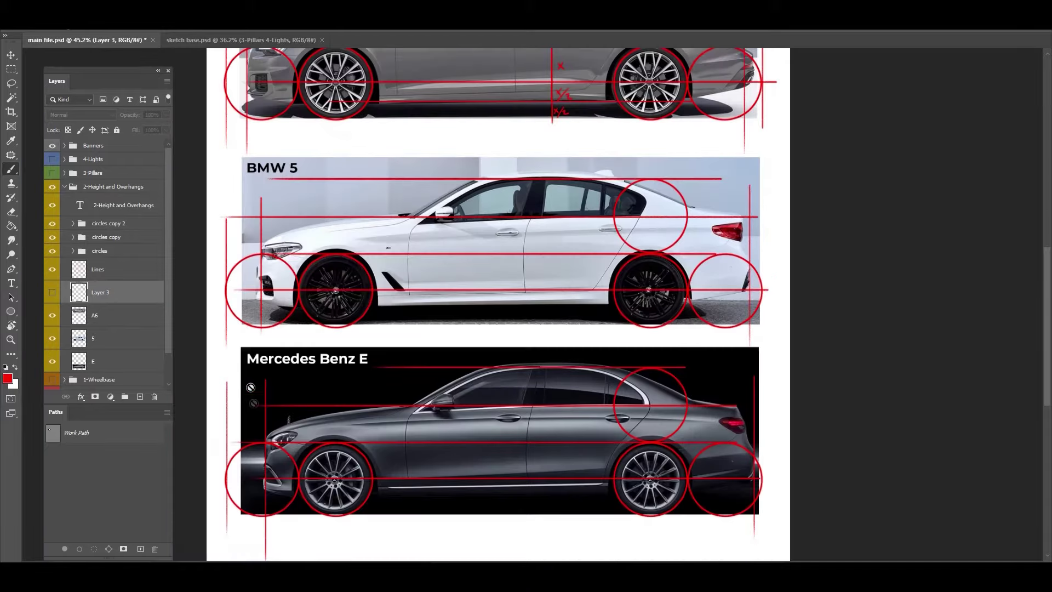
{"action": "left_click_drag", "start_coordinate": [277, 391], "coordinate": [320, 394]}
{"action": "scroll", "coordinate": [285, 198], "scroll_direction": "up", "scroll_amount": 3}
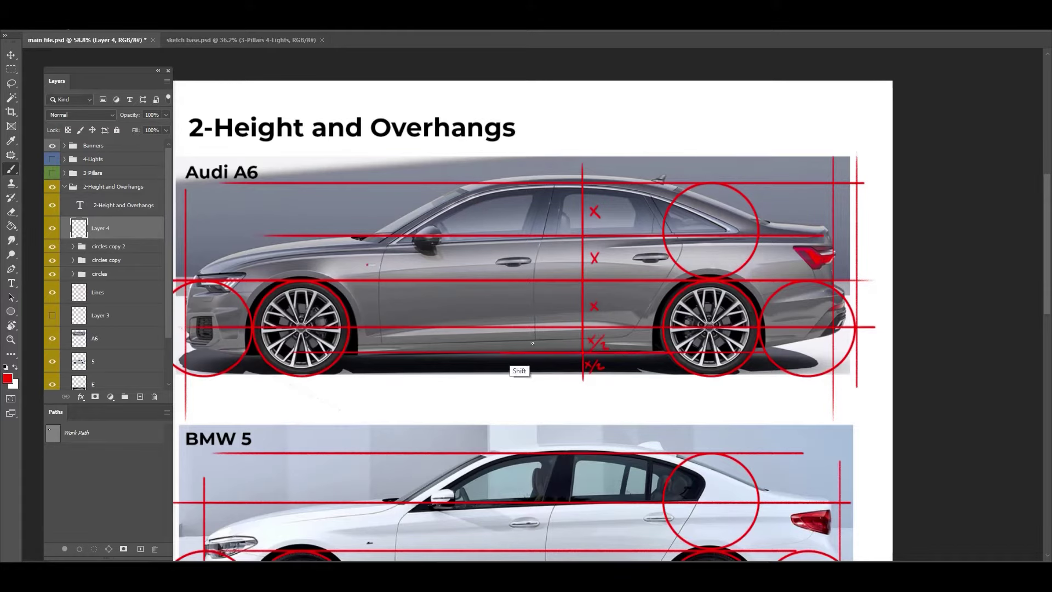
Draw a ground line under the Audi A6, retrace its wheel-centre line, and hatch the ground clearance between sill and ground.
{"action": "key", "text": "shift"}
{"action": "left_click_drag", "start_coordinate": [691, 376], "coordinate": [516, 376]}
{"action": "left_click_drag", "start_coordinate": [681, 376], "coordinate": [605, 359]}
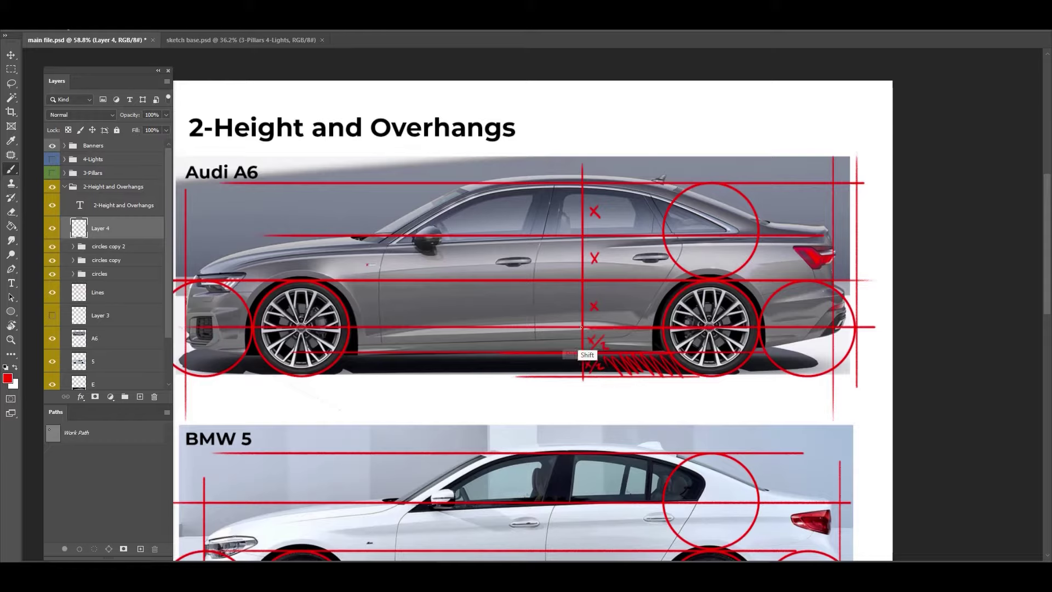
{"action": "left_click", "coordinate": [551, 327]}
{"action": "left_click", "coordinate": [724, 328], "text": "shift"}
{"action": "left_click", "coordinate": [630, 376]}
{"action": "left_click", "coordinate": [496, 376], "text": "shift"}
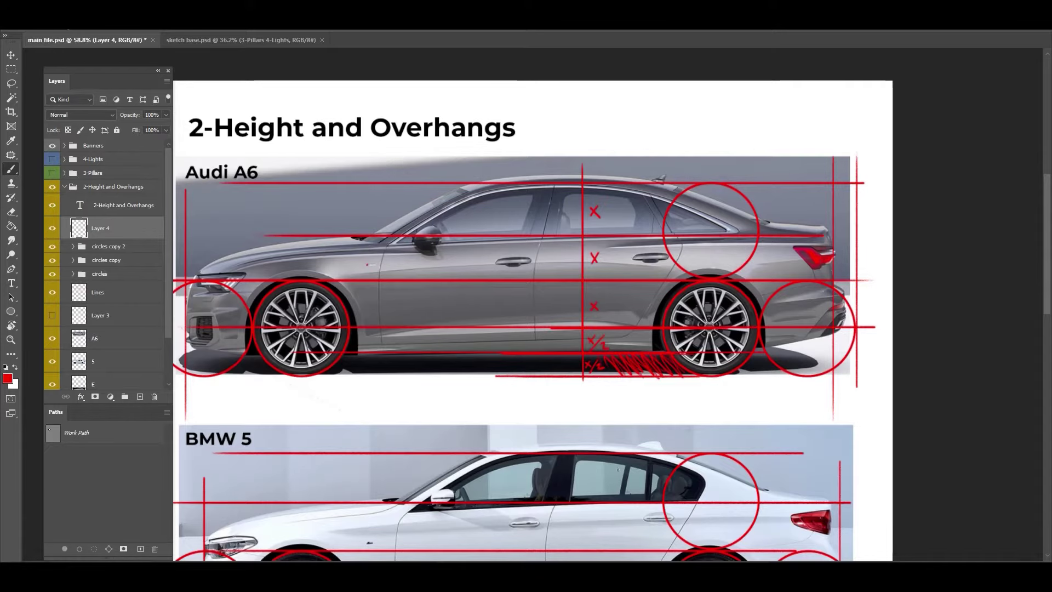
Hatch the Audi A6's window area and mark the body height units below the beltline near the middle of the car.
{"action": "mouse_move", "coordinate": [693, 188]}
{"action": "left_mouse_down"}
{"action": "mouse_move", "coordinate": [708, 227]}
{"action": "mouse_move", "coordinate": [682, 203]}
{"action": "mouse_move", "coordinate": [535, 187]}
{"action": "mouse_move", "coordinate": [433, 197]}
{"action": "mouse_move", "coordinate": [397, 247]}
{"action": "left_mouse_up"}
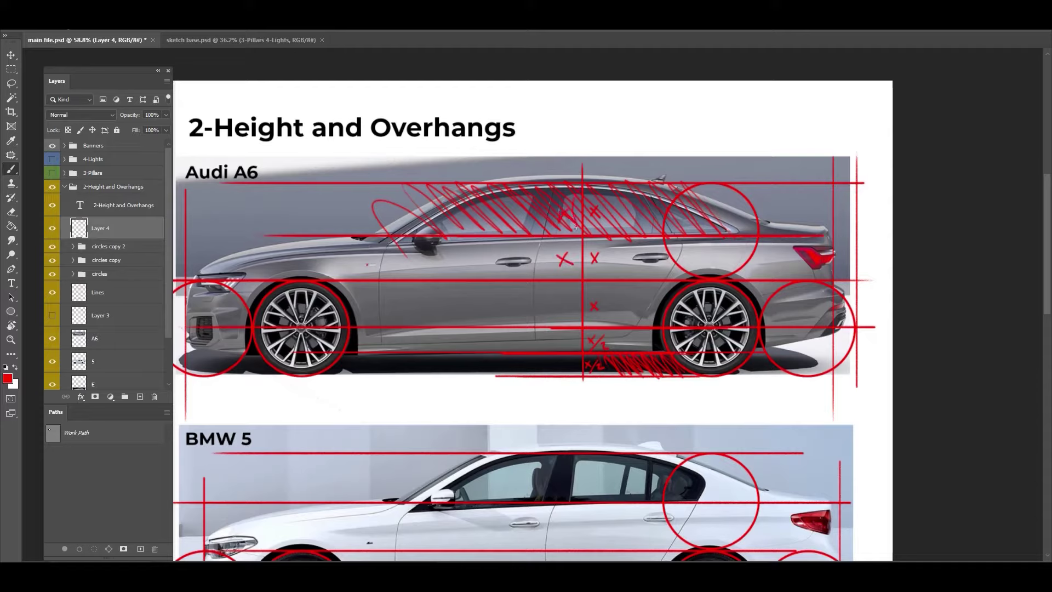
{"action": "left_click_drag", "start_coordinate": [576, 239], "coordinate": [576, 280]}
{"action": "left_click_drag", "start_coordinate": [545, 277], "coordinate": [557, 360]}
{"action": "left_click_drag", "start_coordinate": [554, 238], "coordinate": [547, 336]}
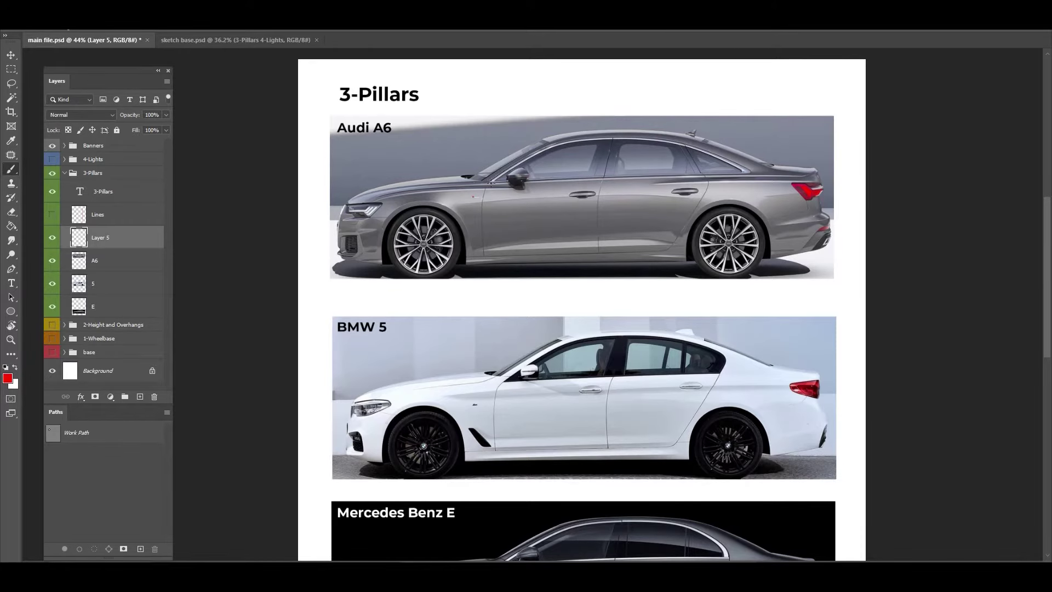
Trace the Audi A6's three pillars on the 3-Pillars sheet and label them A, B and C.
{"action": "left_click_drag", "start_coordinate": [492, 182], "coordinate": [512, 144]}
{"action": "left_click_drag", "start_coordinate": [499, 139], "coordinate": [516, 135]}
{"action": "left_click_drag", "start_coordinate": [613, 136], "coordinate": [604, 181]}
{"action": "left_click_drag", "start_coordinate": [594, 154], "coordinate": [593, 164]}
{"action": "left_click_drag", "start_coordinate": [689, 143], "coordinate": [758, 171]}
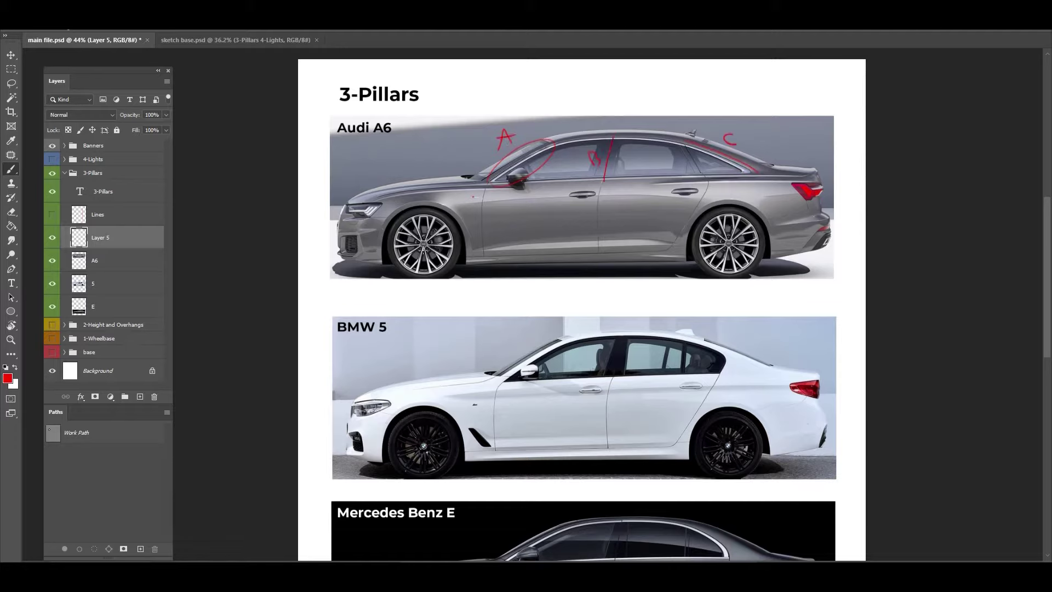
Extend the Audi A6's A-pillar line down to the front wheel centre and mark that centre with crossing vertical and horizontal lines.
{"action": "left_click_drag", "start_coordinate": [551, 143], "coordinate": [404, 260]}
{"action": "mouse_move", "coordinate": [537, 148]}
{"action": "left_mouse_down"}
{"action": "mouse_move", "coordinate": [608, 137]}
{"action": "mouse_move", "coordinate": [425, 241]}
{"action": "mouse_move", "coordinate": [420, 154]}
{"action": "mouse_move", "coordinate": [429, 296]}
{"action": "left_mouse_up"}
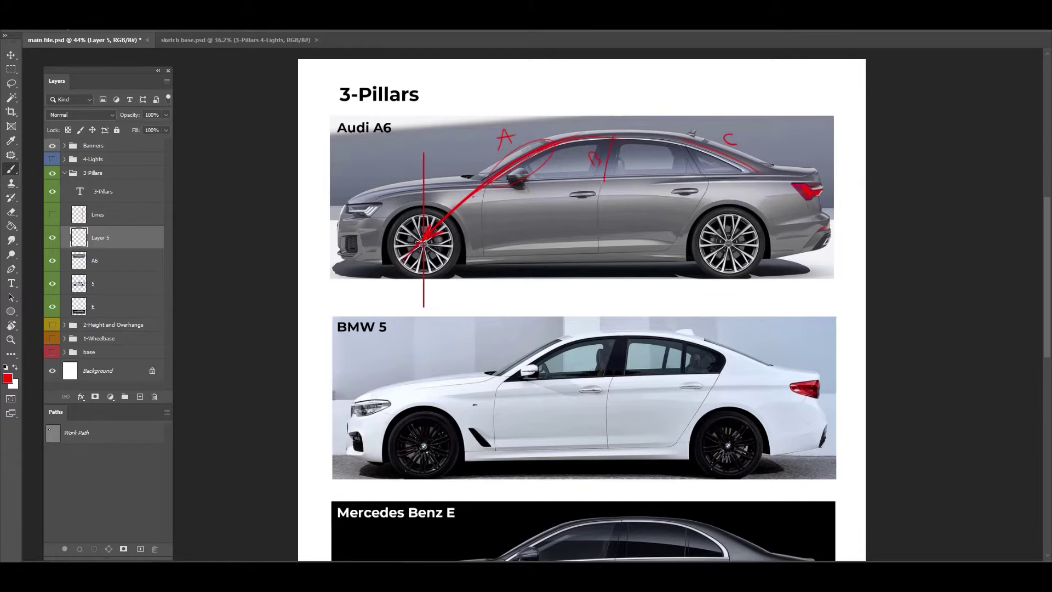
{"action": "mouse_move", "coordinate": [425, 240]}
{"action": "left_mouse_down"}
{"action": "mouse_move", "coordinate": [372, 242]}
{"action": "mouse_move", "coordinate": [475, 241]}
{"action": "left_mouse_up"}
Extend the A-pillar lines of the BMW 5 and Mercedes Benz E down to their front wheel centres and mark those centres.
{"action": "left_click_drag", "start_coordinate": [453, 337], "coordinate": [467, 265]}
{"action": "left_click_drag", "start_coordinate": [601, 265], "coordinate": [436, 374]}
{"action": "key", "text": "z"}
{"action": "mouse_move", "coordinate": [436, 415]}
{"action": "left_mouse_down"}
{"action": "mouse_move", "coordinate": [437, 313]}
{"action": "mouse_move", "coordinate": [451, 323]}
{"action": "left_mouse_up"}
{"action": "key", "text": "b"}
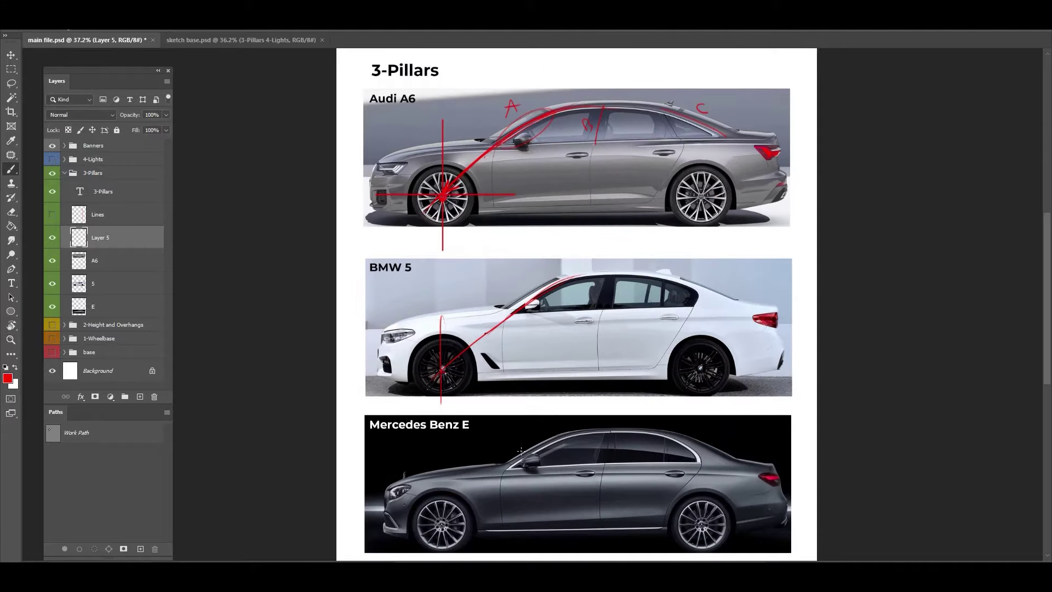
{"action": "left_click_drag", "start_coordinate": [571, 432], "coordinate": [441, 524]}
{"action": "left_click_drag", "start_coordinate": [540, 451], "coordinate": [426, 538]}
{"action": "left_click_drag", "start_coordinate": [471, 291], "coordinate": [386, 371]}
Draw one straight vertical line through the rear wheel centres of all three cars.
{"action": "key", "text": "z"}
{"action": "left_click_drag", "start_coordinate": [622, 278], "coordinate": [582, 278]}
{"action": "key", "text": "b"}
{"action": "left_click_drag", "start_coordinate": [579, 324], "coordinate": [574, 253]}
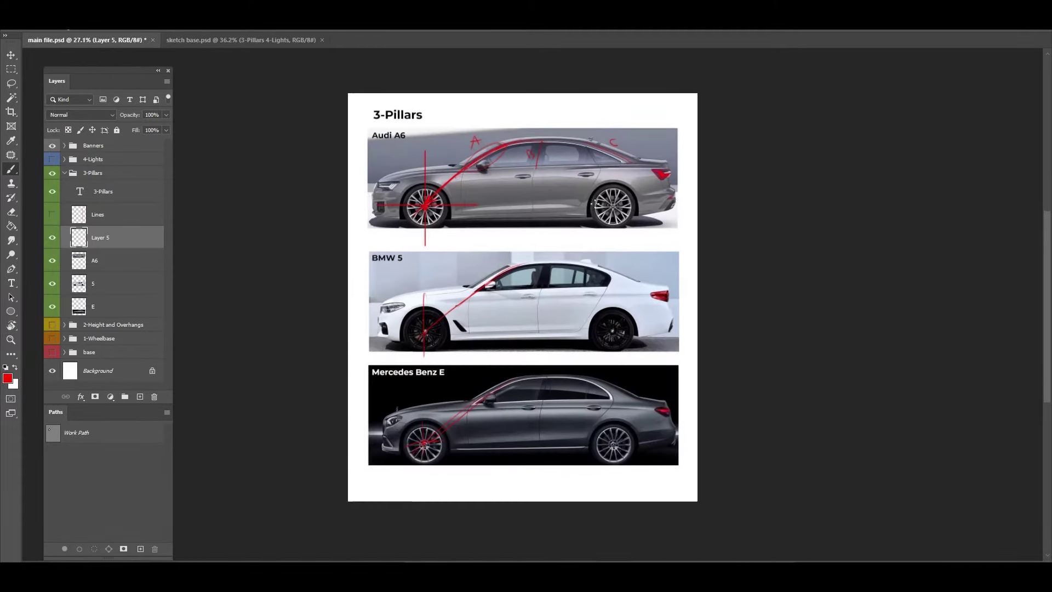
{"action": "scroll", "coordinate": [597, 203], "scroll_direction": "up", "scroll_amount": 1}
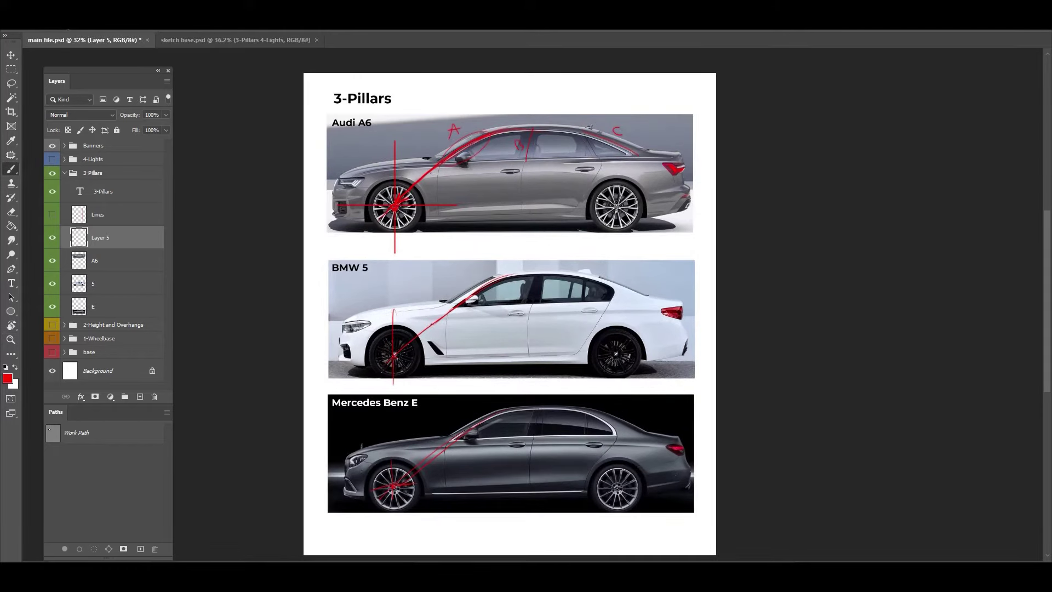
{"action": "left_click_drag", "start_coordinate": [617, 101], "coordinate": [603, 508]}
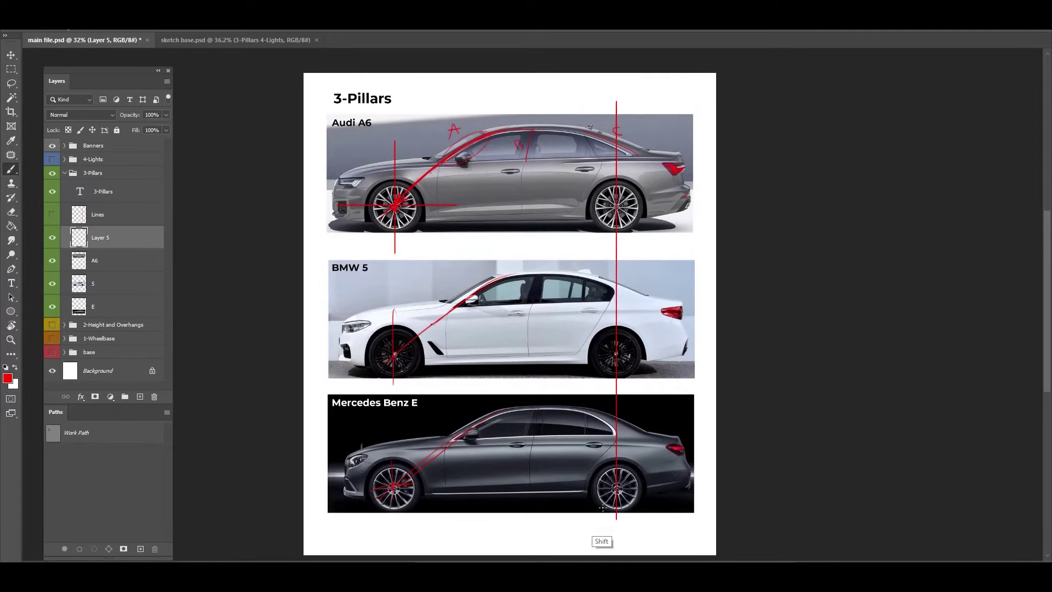
Mark the rear end of the side windows at the C-pillar near the rear-axle line on the Audi A6, BMW 5 and Mercedes Benz E.
{"action": "scroll", "coordinate": [599, 160], "scroll_direction": "up", "scroll_amount": 4}
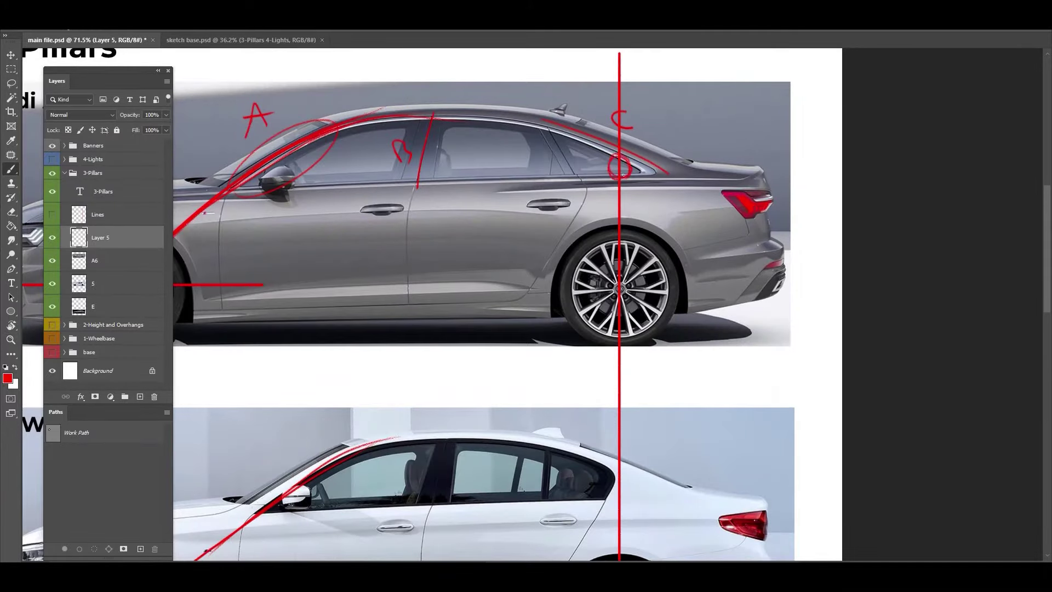
{"action": "left_click_drag", "start_coordinate": [636, 235], "coordinate": [594, 178]}
{"action": "left_click_drag", "start_coordinate": [608, 261], "coordinate": [629, 269]}
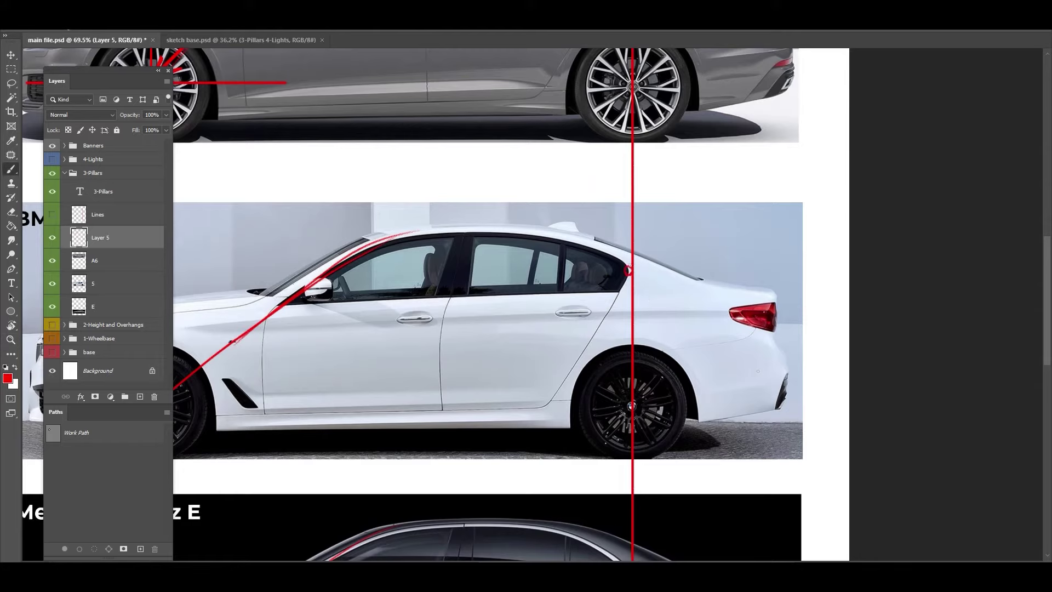
{"action": "scroll", "coordinate": [608, 376], "scroll_direction": "down", "scroll_amount": 4}
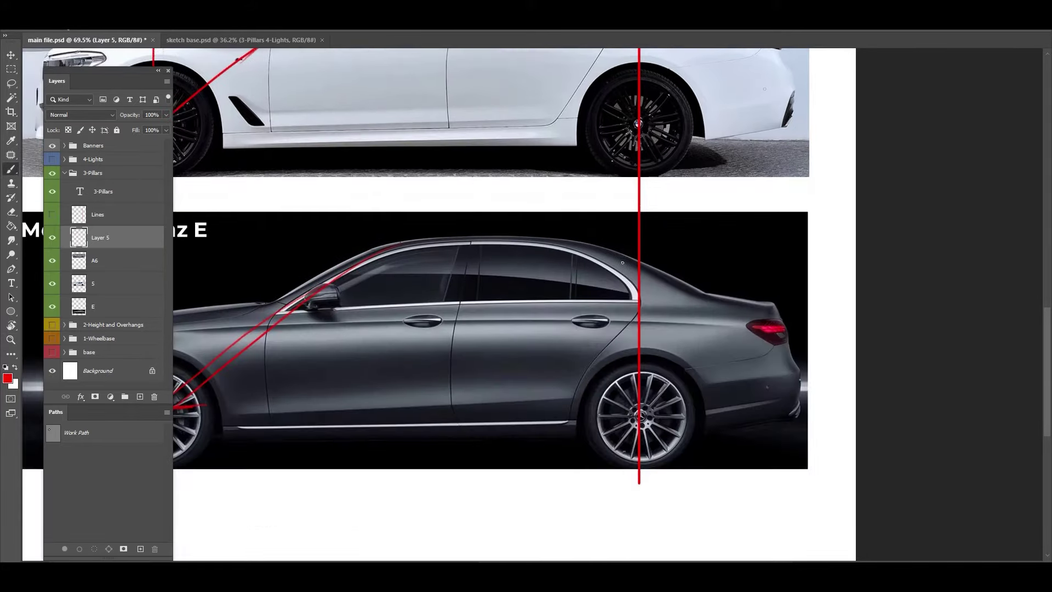
{"action": "left_click", "coordinate": [637, 299]}
Swap the freehand marks for the prepared Lines layer and compare the pillar guide lines on all three cars.
{"action": "scroll", "coordinate": [635, 290], "scroll_direction": "down", "scroll_amount": 3}
{"action": "scroll", "coordinate": [633, 288], "scroll_direction": "up", "scroll_amount": 2}
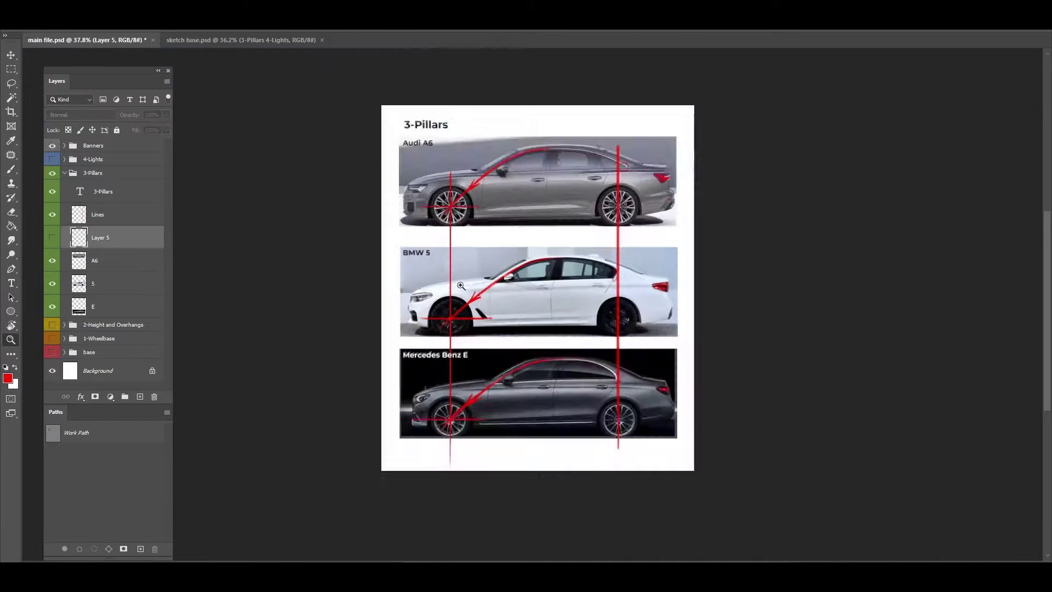
{"action": "scroll", "coordinate": [385, 278], "scroll_direction": "up", "scroll_amount": 3}
{"action": "key", "text": "z"}
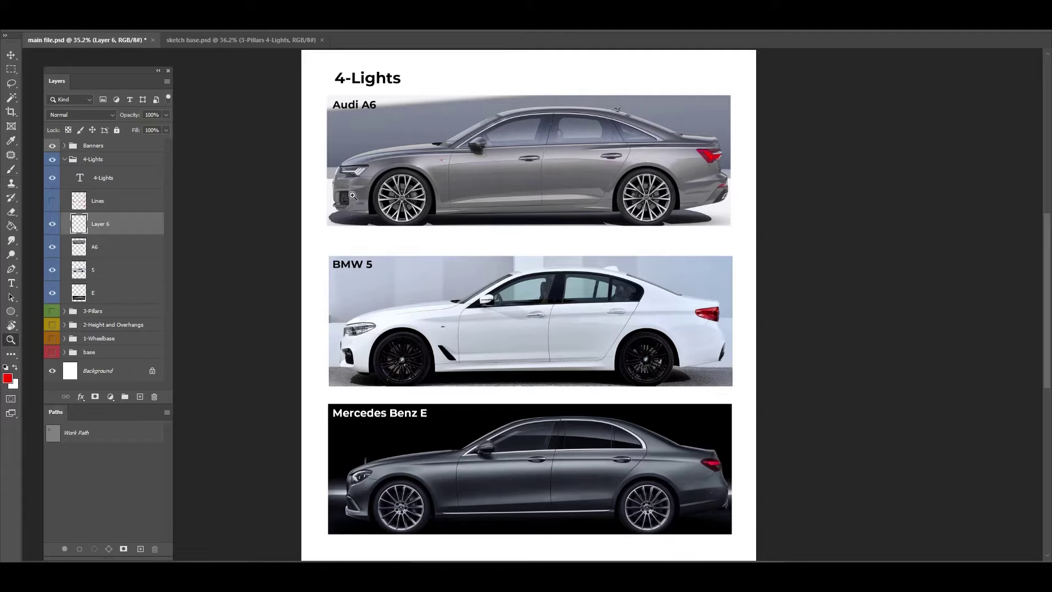
On the 4-Lights sheet, draw a horizontal line across the Audi A6 at wheel-top height and circle its headlight.
{"action": "key", "text": "z"}
{"action": "left_click", "coordinate": [383, 186]}
{"action": "key", "text": "b"}
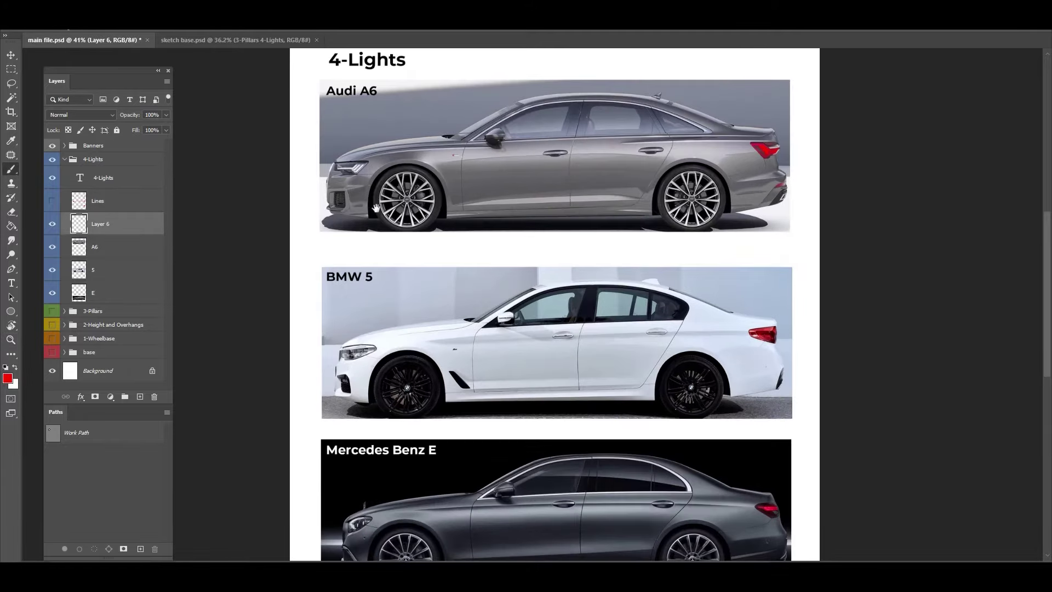
{"action": "left_click_drag", "start_coordinate": [376, 207], "coordinate": [307, 210]}
{"action": "scroll", "coordinate": [378, 197], "scroll_direction": "up", "scroll_amount": 2}
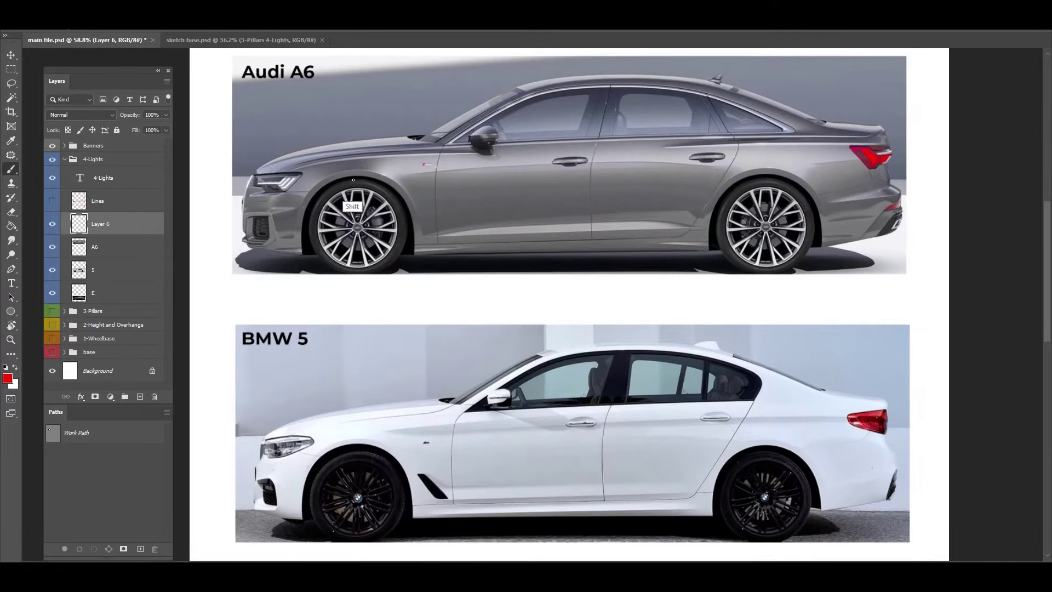
{"action": "mouse_move", "coordinate": [348, 179]}
{"action": "left_mouse_down"}
{"action": "mouse_move", "coordinate": [713, 184]}
{"action": "mouse_move", "coordinate": [708, 147]}
{"action": "mouse_move", "coordinate": [211, 180]}
{"action": "left_mouse_up"}
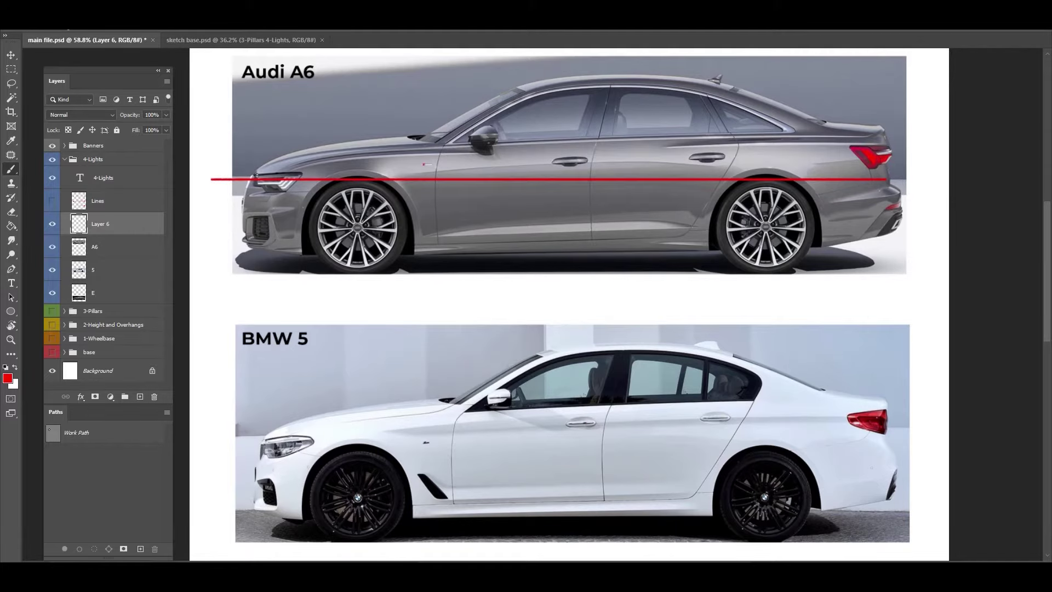
{"action": "left_click_drag", "start_coordinate": [274, 194], "coordinate": [288, 172]}
Draw horizontal lines at wheel-top height from headlight to tail across the BMW 5 and the Mercedes Benz E.
{"action": "scroll", "coordinate": [419, 254], "scroll_direction": "down", "scroll_amount": 3}
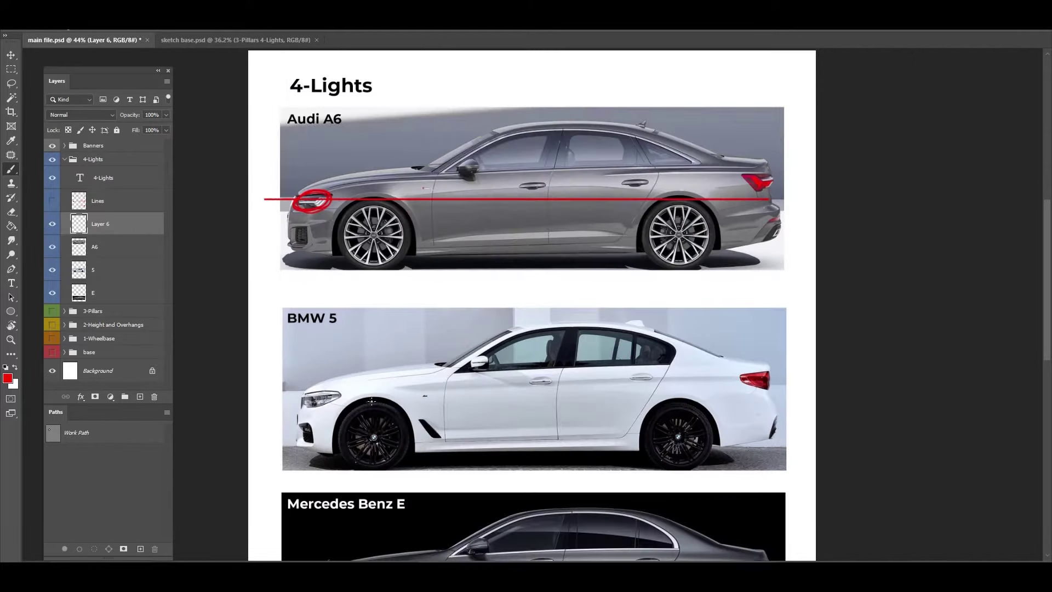
{"action": "mouse_move", "coordinate": [373, 400]}
{"action": "left_mouse_down"}
{"action": "mouse_move", "coordinate": [758, 400]}
{"action": "mouse_move", "coordinate": [316, 399]}
{"action": "left_mouse_up"}
{"action": "left_click_drag", "start_coordinate": [432, 475], "coordinate": [453, 273]}
{"action": "left_click", "coordinate": [507, 403]}
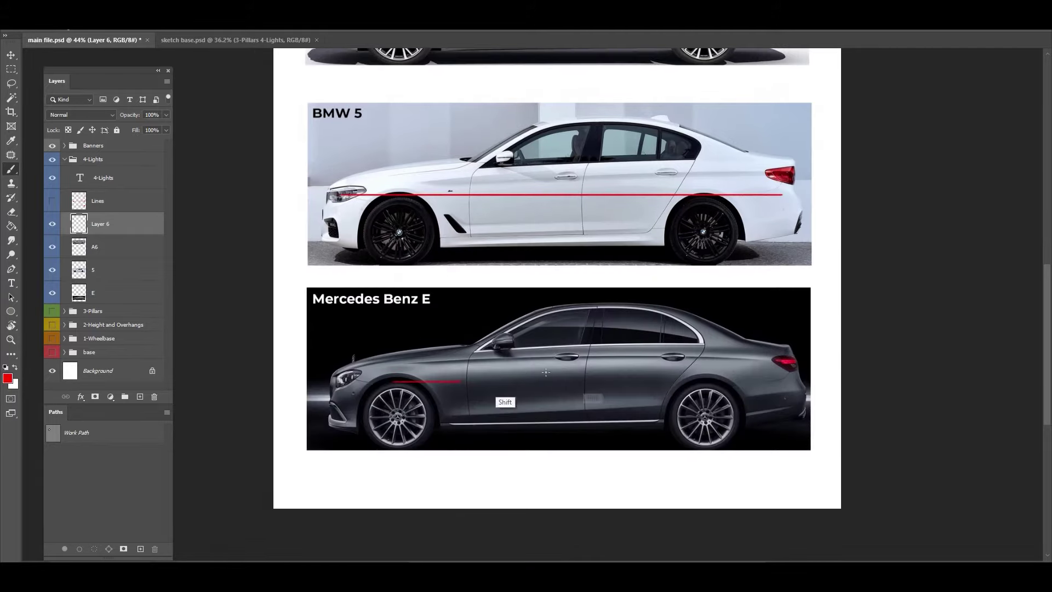
{"action": "left_click", "coordinate": [771, 393], "text": "shift"}
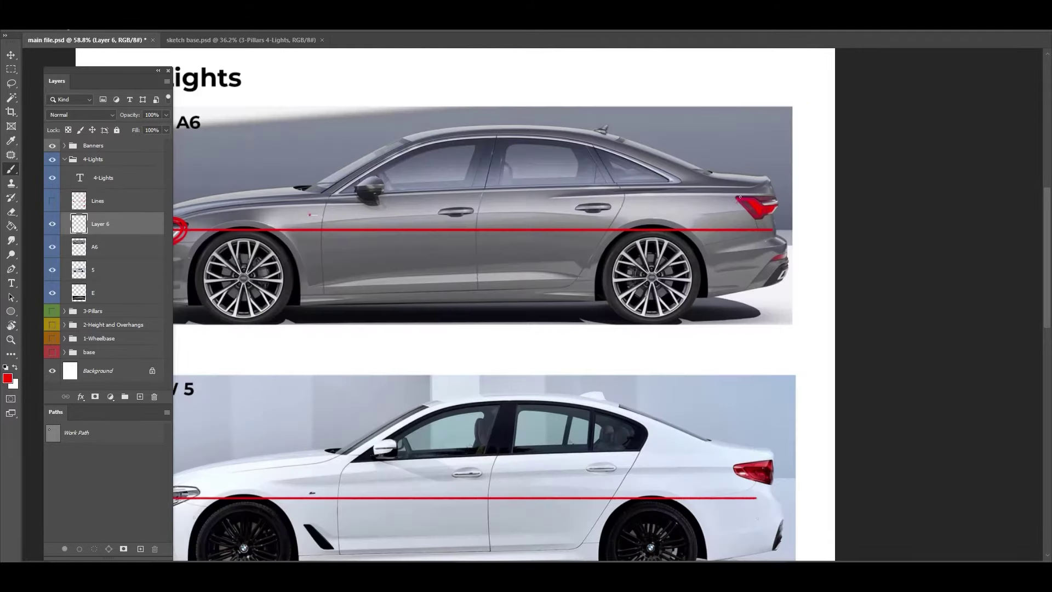
Circle the Audi A6's tail light and a similar-sized area directly below it on the horizontal line.
{"action": "mouse_move", "coordinate": [740, 197]}
{"action": "left_mouse_down"}
{"action": "mouse_move", "coordinate": [762, 191]}
{"action": "mouse_move", "coordinate": [764, 218]}
{"action": "mouse_move", "coordinate": [729, 202]}
{"action": "left_mouse_up"}
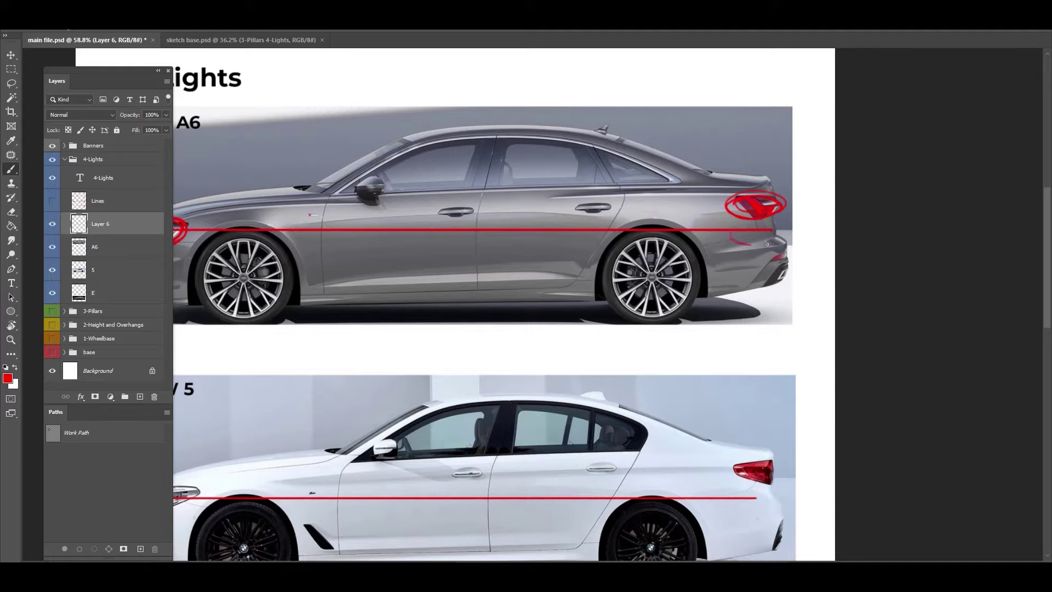
{"action": "mouse_move", "coordinate": [768, 245]}
{"action": "left_mouse_down"}
{"action": "mouse_move", "coordinate": [731, 240]}
{"action": "mouse_move", "coordinate": [762, 216]}
{"action": "mouse_move", "coordinate": [766, 230]}
{"action": "mouse_move", "coordinate": [726, 218]}
{"action": "mouse_move", "coordinate": [721, 230]}
{"action": "mouse_move", "coordinate": [794, 212]}
{"action": "left_mouse_up"}
{"action": "scroll", "coordinate": [737, 208], "scroll_direction": "down", "scroll_amount": 3}
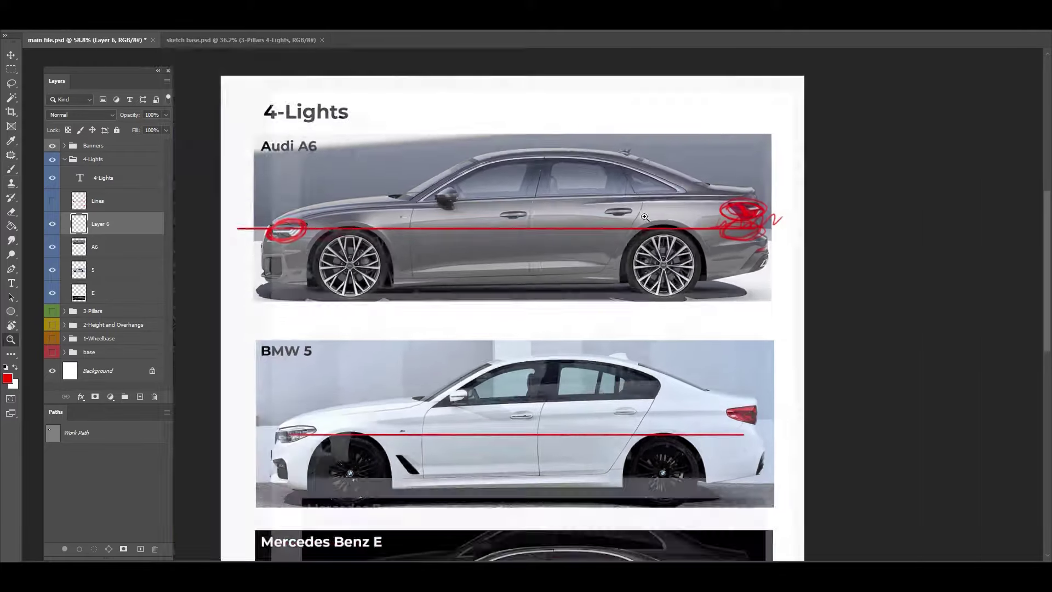
Outline the tail-light zones of the BMW 5 and Mercedes Benz E, and display the prepared 4-Lights lines in place of the freehand marks.
{"action": "scroll", "coordinate": [737, 208], "scroll_direction": "up", "scroll_amount": 2}
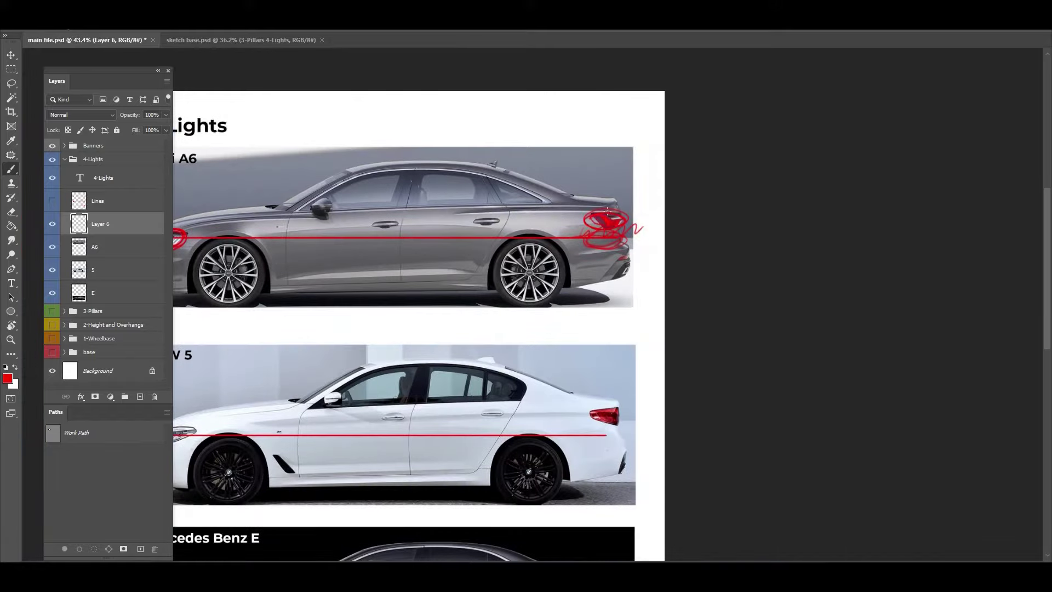
{"action": "left_click_drag", "start_coordinate": [568, 410], "coordinate": [617, 275]}
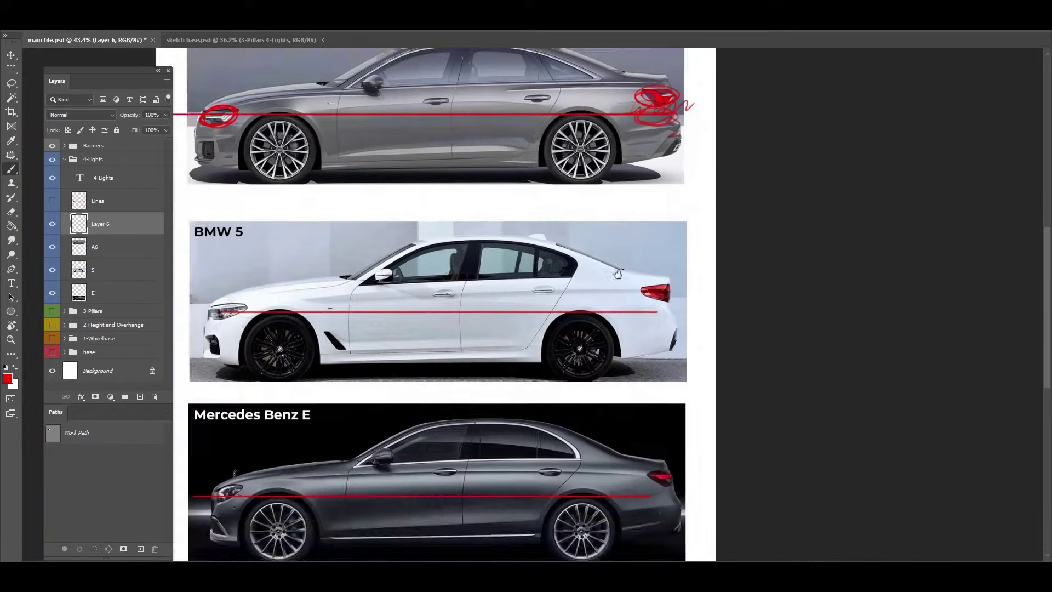
{"action": "scroll", "coordinate": [619, 296], "scroll_direction": "up", "scroll_amount": 3}
{"action": "mouse_move", "coordinate": [706, 242]}
{"action": "left_mouse_down"}
{"action": "mouse_move", "coordinate": [669, 267]}
{"action": "mouse_move", "coordinate": [712, 244]}
{"action": "mouse_move", "coordinate": [718, 298]}
{"action": "left_mouse_up"}
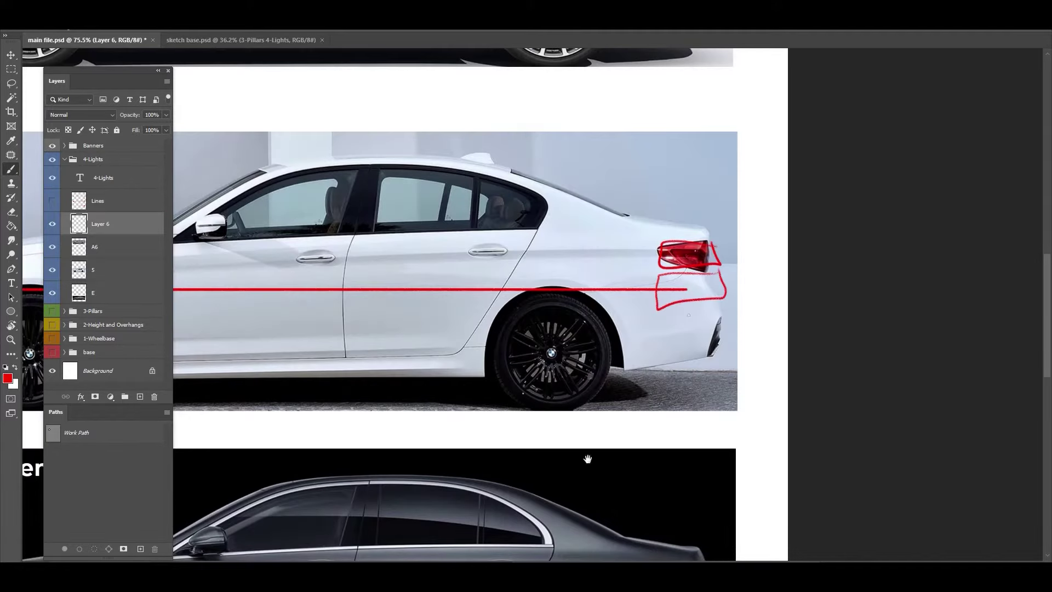
{"action": "scroll", "coordinate": [645, 326], "scroll_direction": "down", "scroll_amount": 4}
{"action": "left_click_drag", "start_coordinate": [691, 347], "coordinate": [716, 353]}
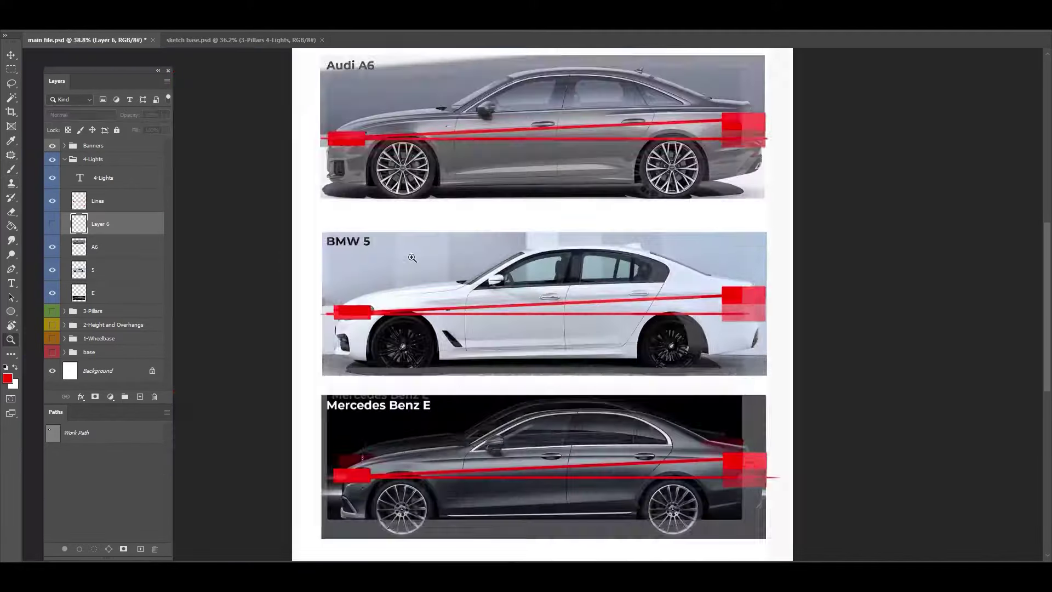
{"action": "left_click_drag", "start_coordinate": [412, 254], "coordinate": [380, 249]}
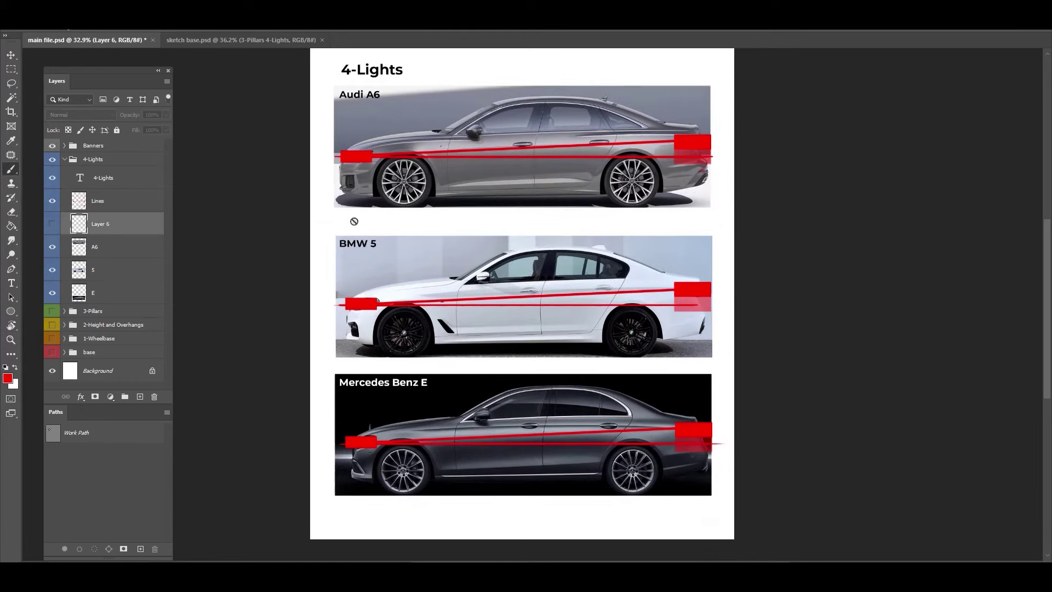
{"action": "left_click_drag", "start_coordinate": [370, 180], "coordinate": [363, 193]}
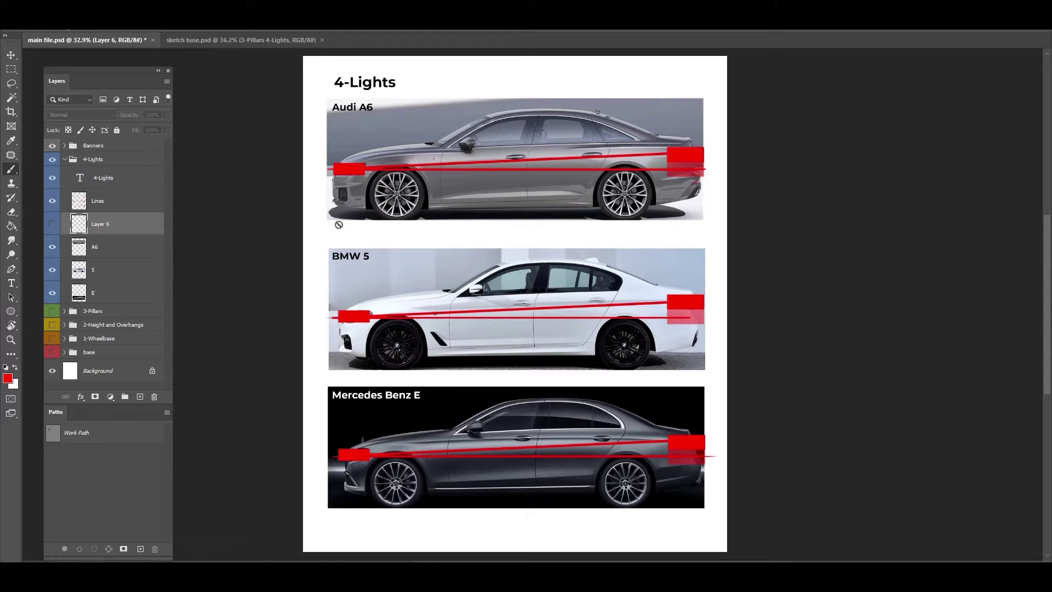
Switch to sketch base.psd and show the 1-Wheelbase, 2-Height and Overhangs, and 3-Pillars 4-Lights reference groups.
{"action": "left_click", "coordinate": [221, 44]}
{"action": "key", "text": "z"}
{"action": "mouse_move", "coordinate": [437, 295]}
{"action": "left_mouse_down"}
{"action": "mouse_move", "coordinate": [409, 295]}
{"action": "mouse_move", "coordinate": [438, 295]}
{"action": "left_mouse_up"}
{"action": "left_click", "coordinate": [52, 174]}
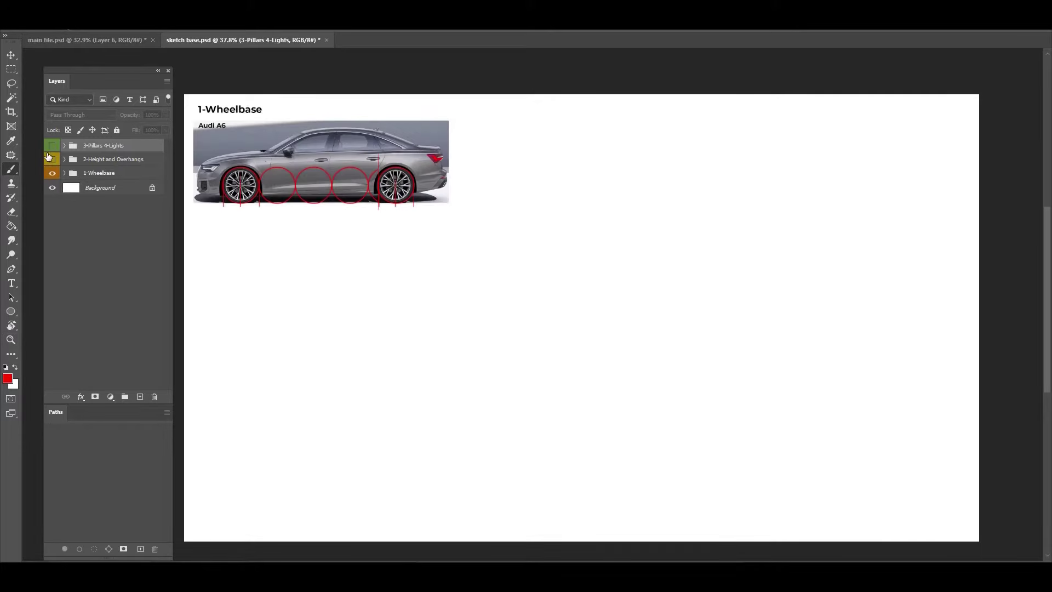
{"action": "left_click", "coordinate": [51, 159]}
{"action": "left_click", "coordinate": [52, 145]}
Draw a long straight black ground line across the blank canvas below the reference cars.
{"action": "key", "text": "z"}
{"action": "mouse_move", "coordinate": [469, 289]}
{"action": "left_mouse_down"}
{"action": "mouse_move", "coordinate": [455, 302]}
{"action": "mouse_move", "coordinate": [537, 333]}
{"action": "left_mouse_up"}
{"action": "key", "text": "b"}
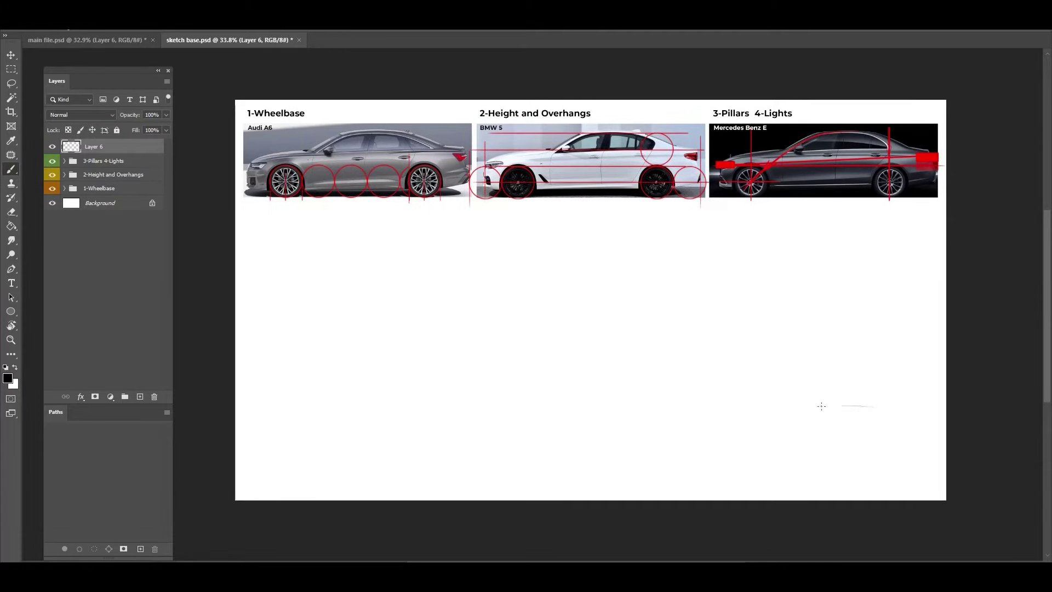
{"action": "mouse_move", "coordinate": [821, 406]}
{"action": "left_mouse_down"}
{"action": "mouse_move", "coordinate": [559, 390]}
{"action": "mouse_move", "coordinate": [305, 393]}
{"action": "left_mouse_up"}
{"action": "left_click_drag", "start_coordinate": [919, 409], "coordinate": [300, 387]}
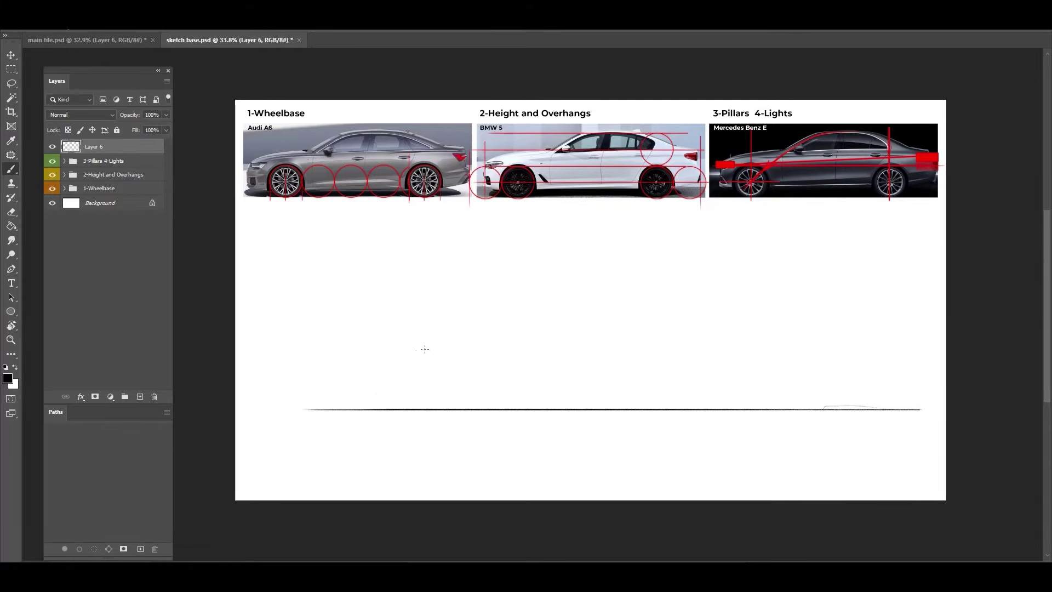
Sketch four equal wheel-sized circles side by side on the ground line, starting near its left end.
{"action": "mouse_move", "coordinate": [386, 414]}
{"action": "left_mouse_down"}
{"action": "mouse_move", "coordinate": [398, 339]}
{"action": "mouse_move", "coordinate": [422, 403]}
{"action": "mouse_move", "coordinate": [375, 399]}
{"action": "left_mouse_up"}
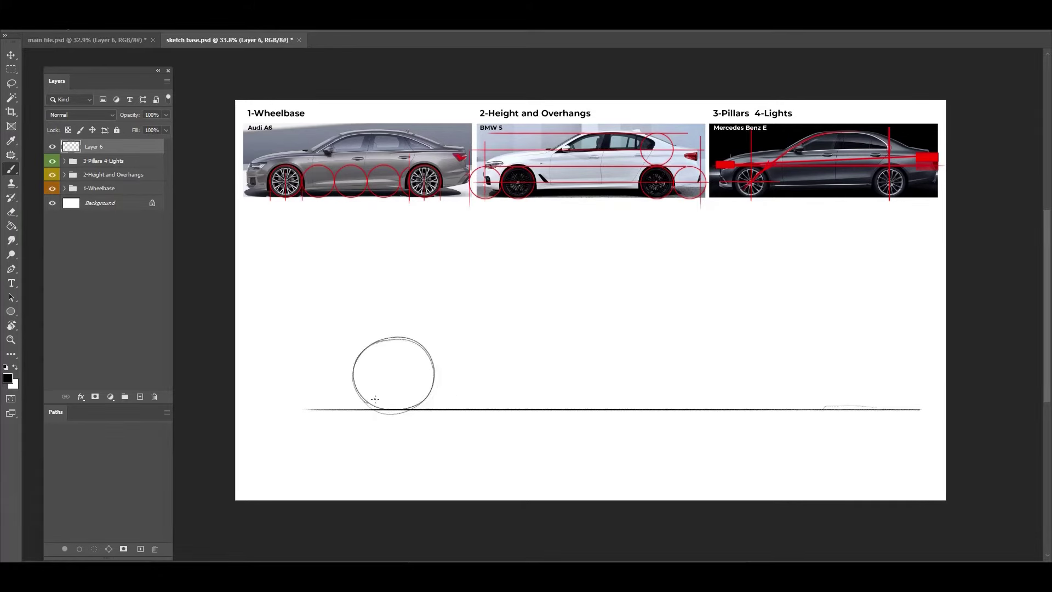
{"action": "mouse_move", "coordinate": [485, 405]}
{"action": "left_mouse_down"}
{"action": "mouse_move", "coordinate": [435, 361]}
{"action": "mouse_move", "coordinate": [489, 337]}
{"action": "mouse_move", "coordinate": [444, 402]}
{"action": "mouse_move", "coordinate": [455, 342]}
{"action": "left_mouse_up"}
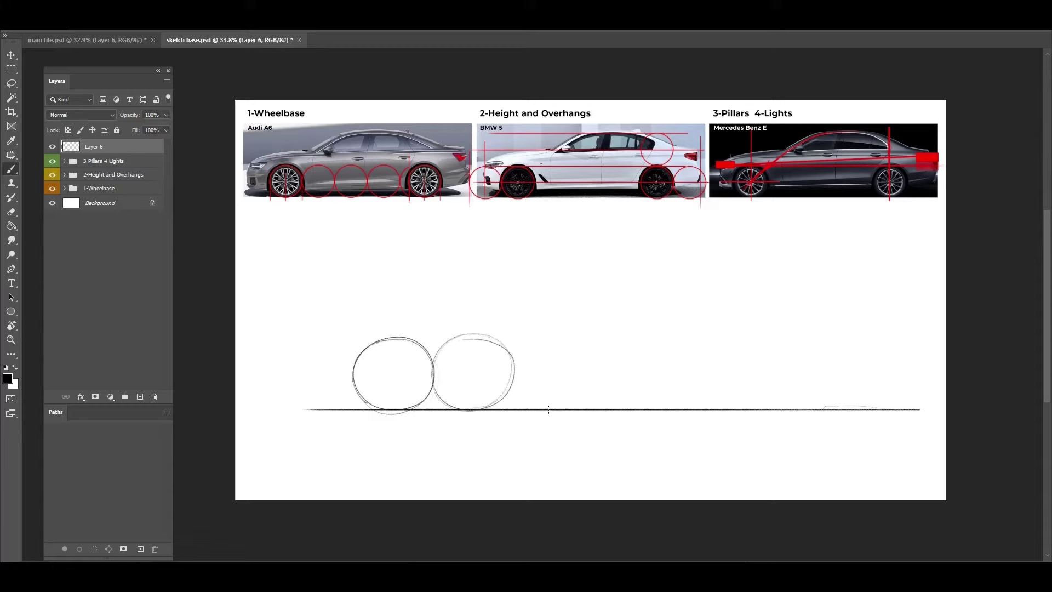
{"action": "mouse_move", "coordinate": [591, 387]}
{"action": "left_mouse_down"}
{"action": "mouse_move", "coordinate": [519, 391]}
{"action": "mouse_move", "coordinate": [556, 335]}
{"action": "left_mouse_up"}
{"action": "mouse_move", "coordinate": [622, 383]}
{"action": "left_mouse_down"}
{"action": "mouse_move", "coordinate": [656, 341]}
{"action": "mouse_move", "coordinate": [618, 409]}
{"action": "mouse_move", "coordinate": [614, 340]}
{"action": "mouse_move", "coordinate": [642, 335]}
{"action": "left_mouse_up"}
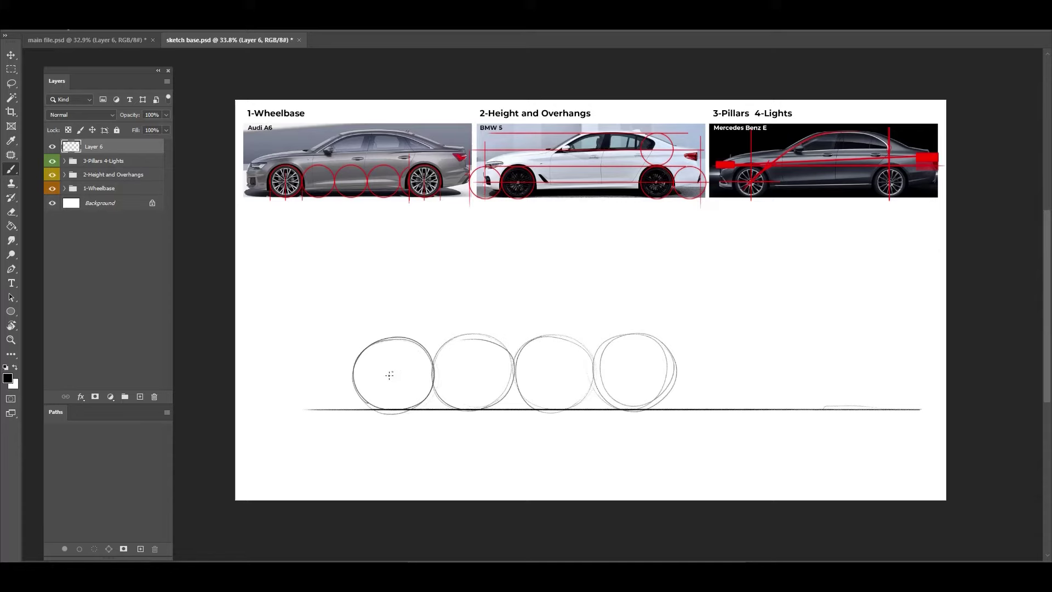
Sketch a fifth wheel-sized circle with the rear wheel overlapping it, and rule a horizontal guide line along the tops of the circles.
{"action": "mouse_move", "coordinate": [764, 373]}
{"action": "left_mouse_down"}
{"action": "mouse_move", "coordinate": [710, 414]}
{"action": "mouse_move", "coordinate": [676, 355]}
{"action": "mouse_move", "coordinate": [764, 385]}
{"action": "mouse_move", "coordinate": [679, 381]}
{"action": "left_mouse_up"}
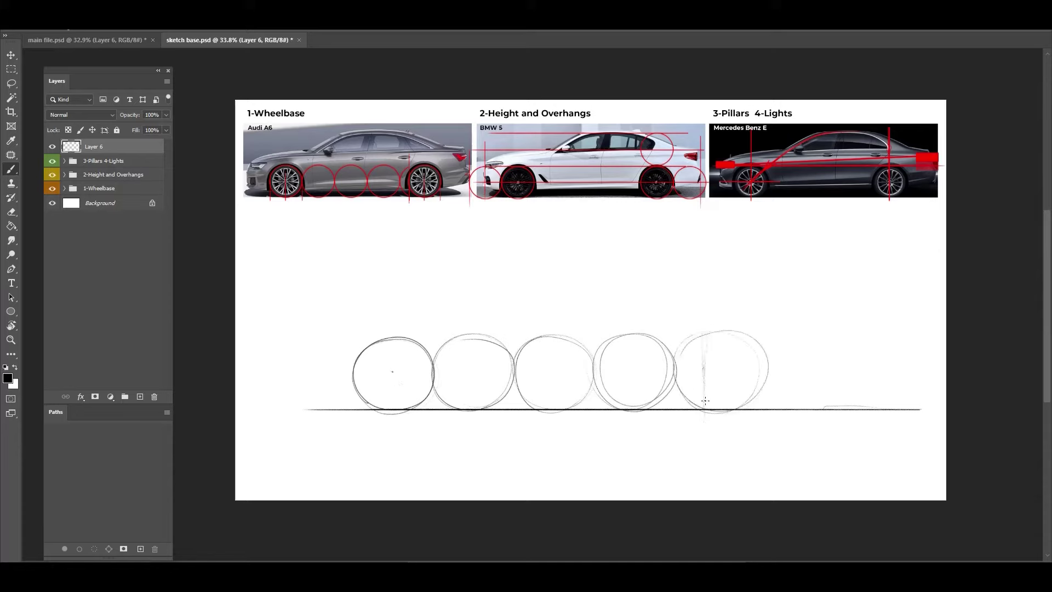
{"action": "mouse_move", "coordinate": [731, 408]}
{"action": "left_mouse_down"}
{"action": "mouse_move", "coordinate": [710, 351]}
{"action": "mouse_move", "coordinate": [787, 378]}
{"action": "mouse_move", "coordinate": [729, 334]}
{"action": "left_mouse_up"}
{"action": "left_click_drag", "start_coordinate": [360, 335], "coordinate": [836, 335]}
{"action": "left_click_drag", "start_coordinate": [785, 393], "coordinate": [786, 393]}
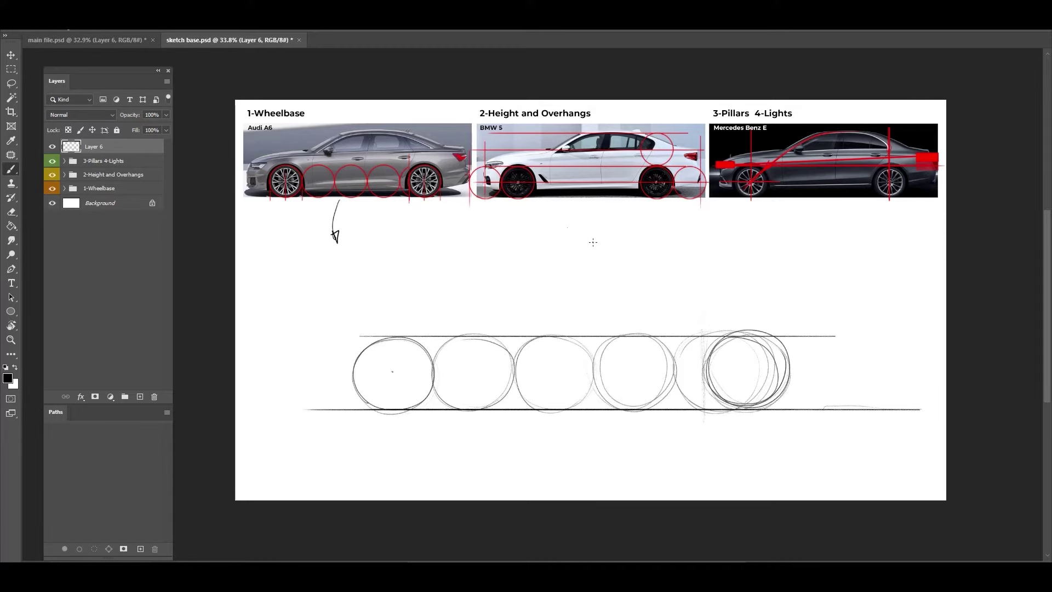
Stack a wheel-sized circle above the rear wheel and rule horizontal roof-height lines along its top.
{"action": "mouse_move", "coordinate": [758, 334]}
{"action": "left_mouse_down"}
{"action": "mouse_move", "coordinate": [719, 282]}
{"action": "mouse_move", "coordinate": [803, 263]}
{"action": "mouse_move", "coordinate": [352, 262]}
{"action": "left_mouse_up"}
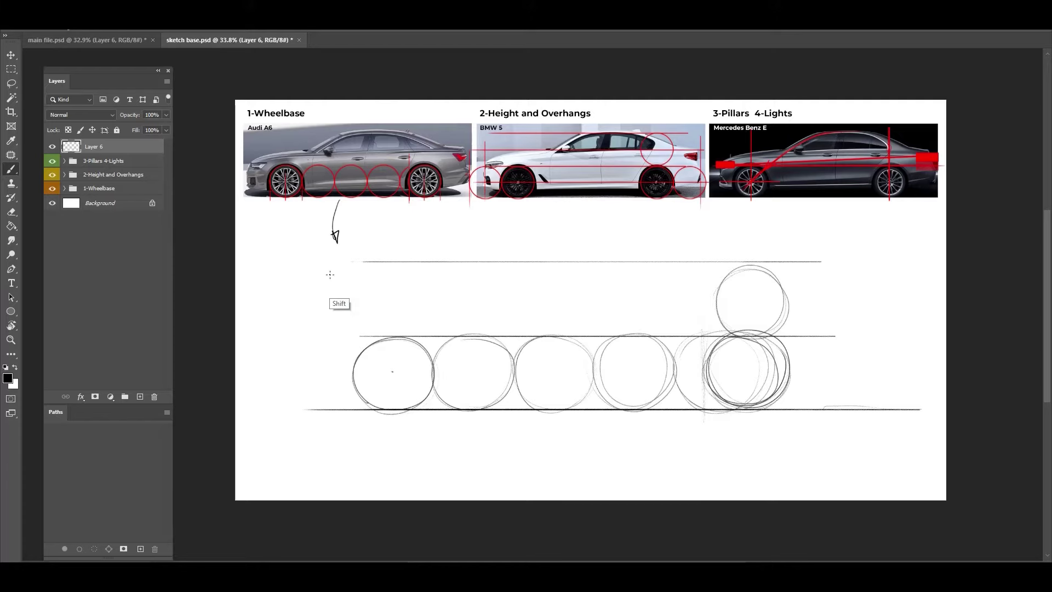
{"action": "left_click_drag", "start_coordinate": [807, 269], "coordinate": [382, 269]}
{"action": "key", "text": "ctrl+z"}
{"action": "left_click_drag", "start_coordinate": [793, 265], "coordinate": [360, 264]}
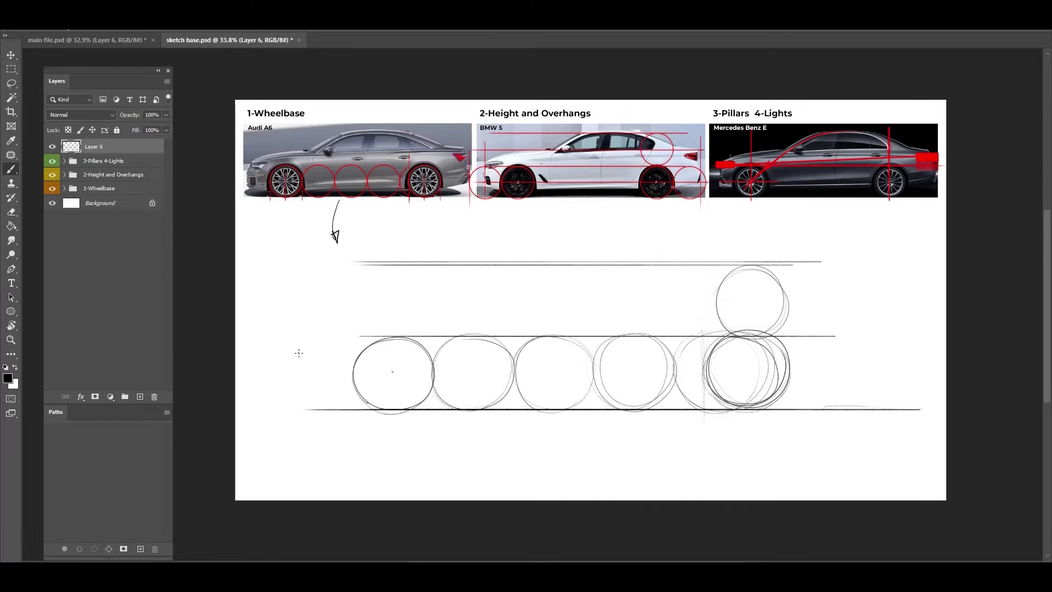
Sketch the front and rear overhang circles beside the wheels and mark the overhang limits with vertical guide lines.
{"action": "left_click_drag", "start_coordinate": [285, 399], "coordinate": [329, 342]}
{"action": "left_click_drag", "start_coordinate": [317, 463], "coordinate": [317, 247]}
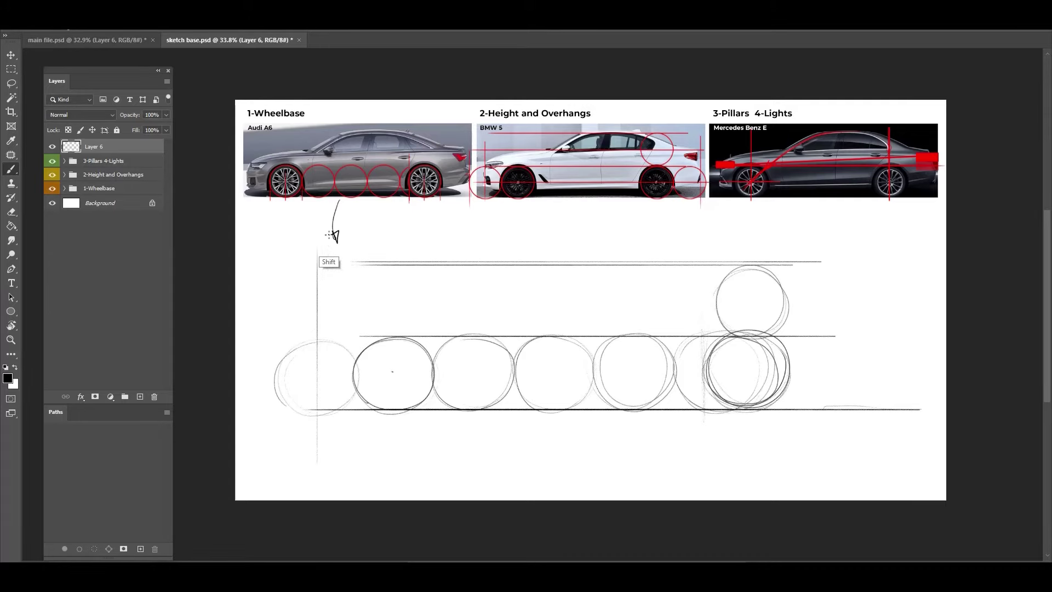
{"action": "mouse_move", "coordinate": [826, 410]}
{"action": "left_mouse_down"}
{"action": "mouse_move", "coordinate": [796, 345]}
{"action": "mouse_move", "coordinate": [878, 359]}
{"action": "mouse_move", "coordinate": [798, 373]}
{"action": "left_mouse_up"}
{"action": "left_click_drag", "start_coordinate": [865, 431], "coordinate": [865, 267]}
{"action": "left_click_drag", "start_coordinate": [873, 406], "coordinate": [873, 248]}
{"action": "left_click_drag", "start_coordinate": [865, 312], "coordinate": [865, 240]}
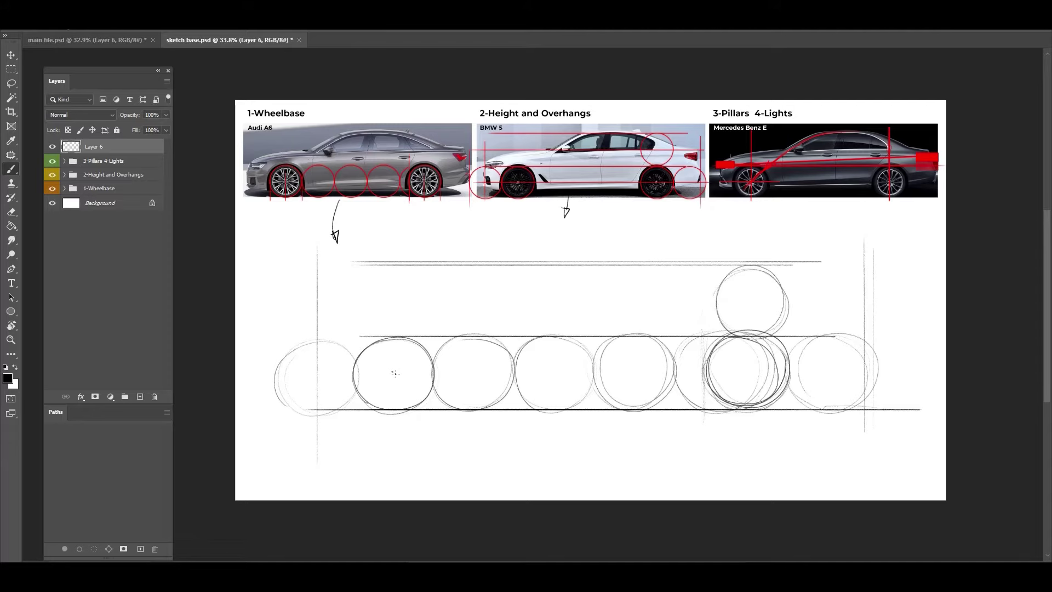
Sketch the A-pillar line from the front wheel centre up to the roof height, and rule a vertical line through the rear wheel centre.
{"action": "left_click_drag", "start_coordinate": [397, 350], "coordinate": [521, 287]}
{"action": "left_click_drag", "start_coordinate": [377, 374], "coordinate": [630, 263]}
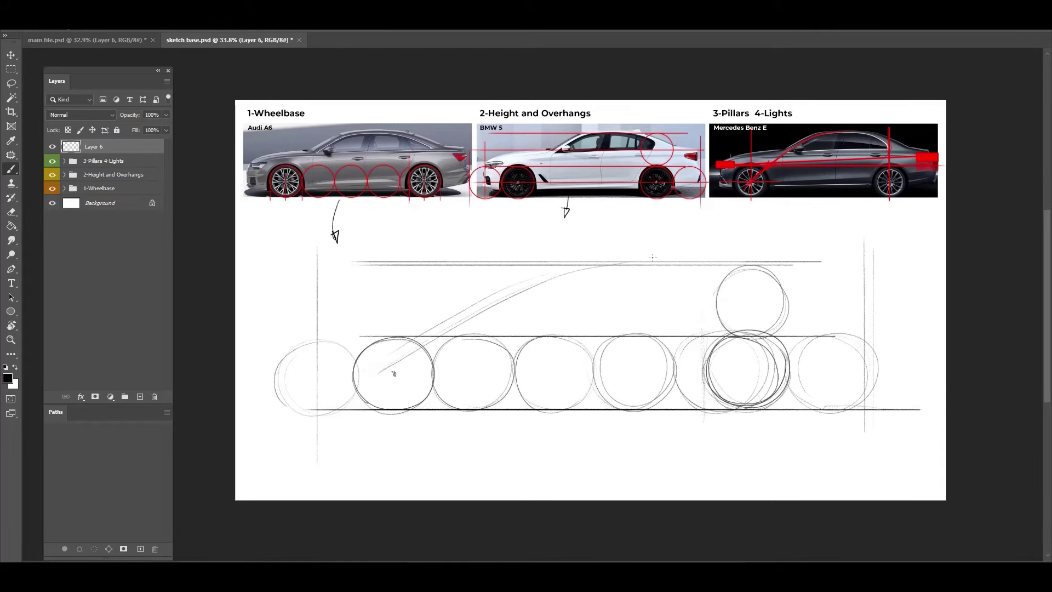
{"action": "left_click_drag", "start_coordinate": [399, 376], "coordinate": [492, 308]}
{"action": "left_click_drag", "start_coordinate": [440, 343], "coordinate": [605, 253]}
{"action": "left_click_drag", "start_coordinate": [512, 298], "coordinate": [640, 258]}
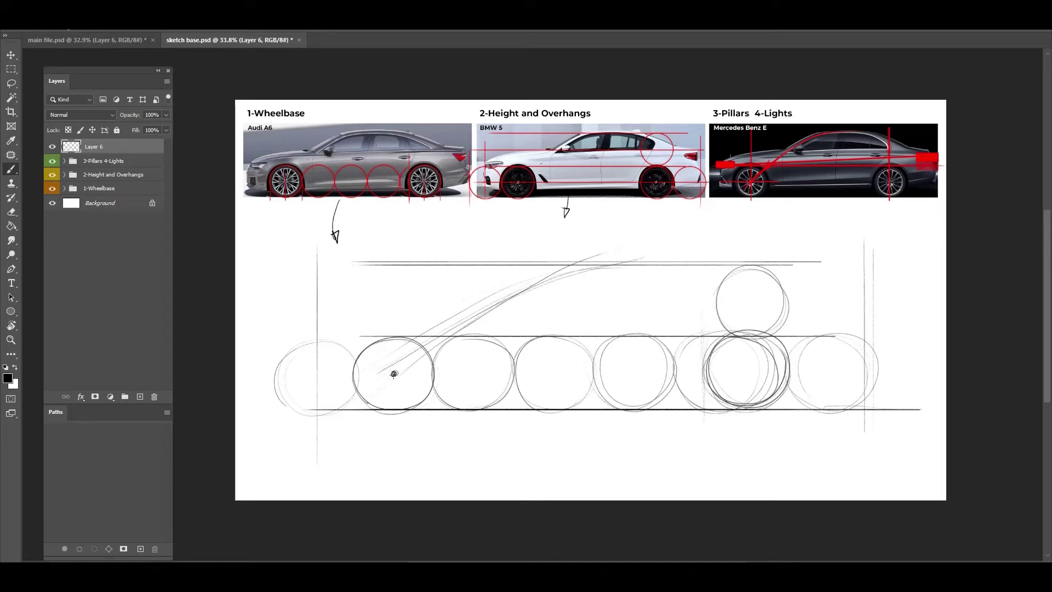
{"action": "left_click_drag", "start_coordinate": [751, 454], "coordinate": [750, 225]}
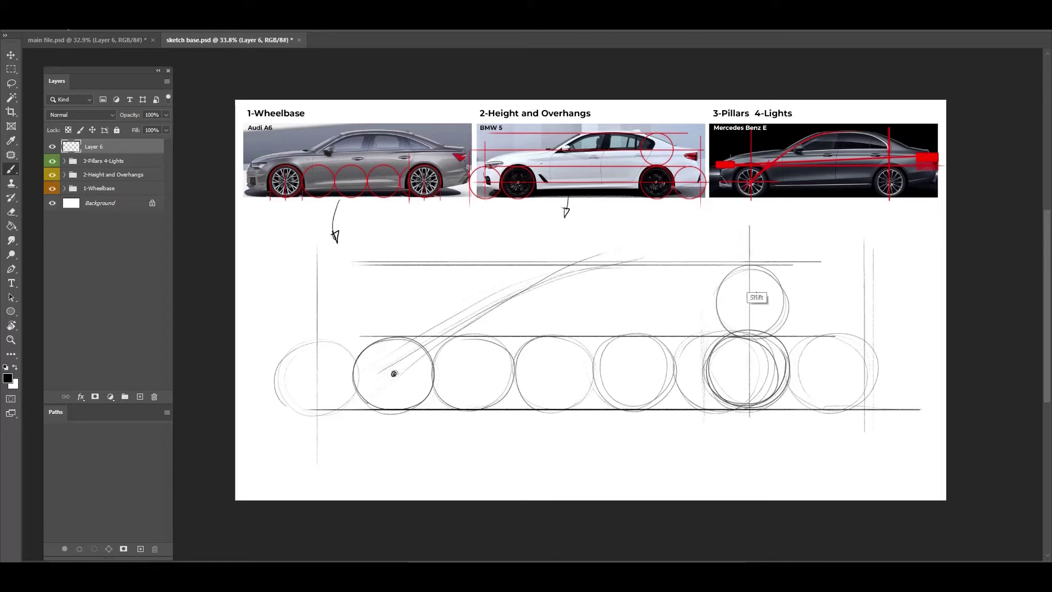
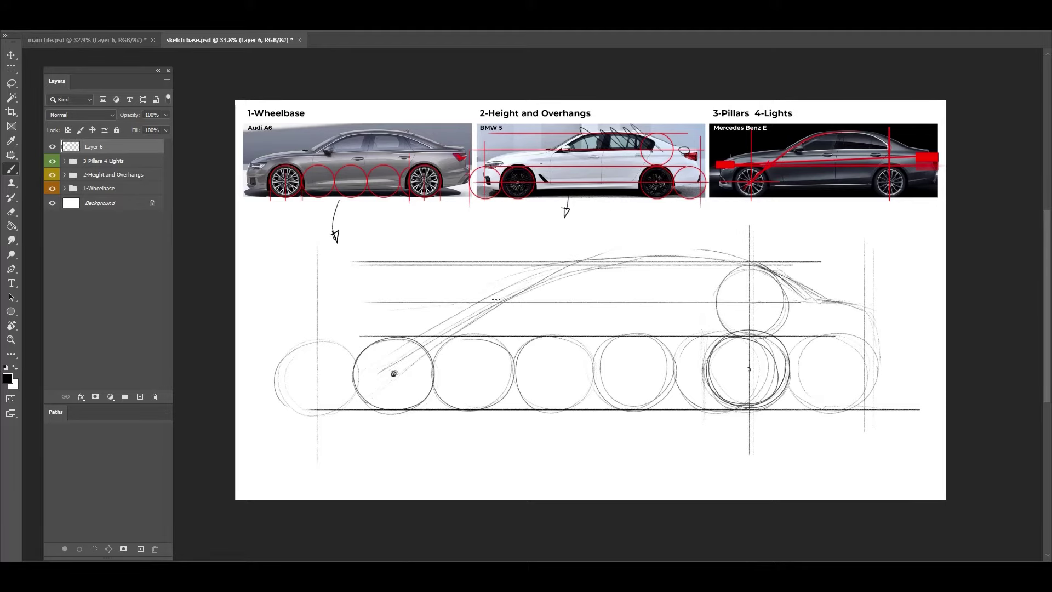
Sketch the sedan's side silhouette over the guides: hood, front end, arched roof, sloping rear window and rear bumper.
{"action": "left_click_drag", "start_coordinate": [454, 303], "coordinate": [340, 324]}
{"action": "mouse_move", "coordinate": [411, 307]}
{"action": "left_mouse_down"}
{"action": "mouse_move", "coordinate": [329, 333]}
{"action": "mouse_move", "coordinate": [323, 365]}
{"action": "mouse_move", "coordinate": [334, 397]}
{"action": "left_mouse_up"}
{"action": "mouse_move", "coordinate": [460, 303]}
{"action": "left_mouse_down"}
{"action": "mouse_move", "coordinate": [591, 258]}
{"action": "mouse_move", "coordinate": [572, 264]}
{"action": "mouse_move", "coordinate": [738, 253]}
{"action": "left_mouse_up"}
{"action": "mouse_move", "coordinate": [664, 257]}
{"action": "left_mouse_down"}
{"action": "mouse_move", "coordinate": [762, 267]}
{"action": "mouse_move", "coordinate": [814, 300]}
{"action": "left_mouse_up"}
{"action": "left_click_drag", "start_coordinate": [713, 261], "coordinate": [804, 297]}
{"action": "left_click_drag", "start_coordinate": [867, 334], "coordinate": [873, 377]}
{"action": "left_click_drag", "start_coordinate": [864, 376], "coordinate": [807, 388]}
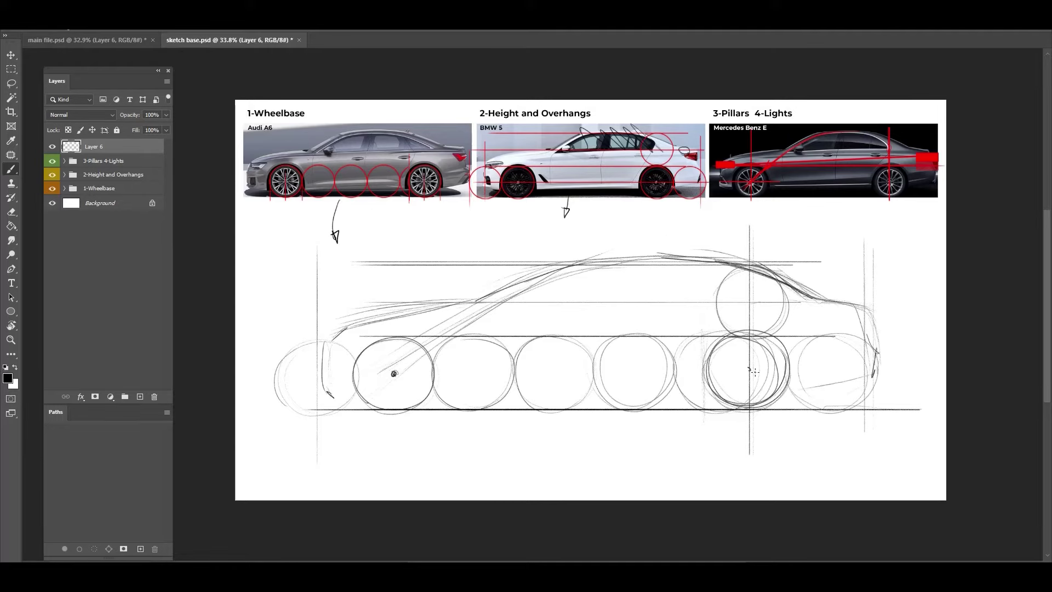
Rule horizontal lines through the wheel centres and along the sill, and sketch the lower edges of the front and rear bumpers.
{"action": "left_click_drag", "start_coordinate": [747, 370], "coordinate": [344, 370]}
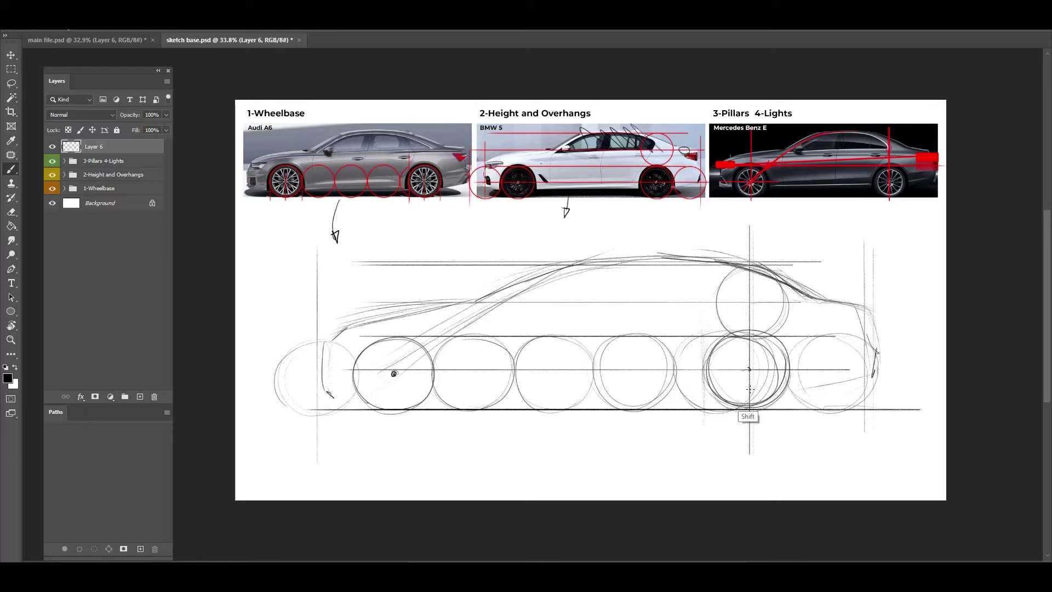
{"action": "left_click_drag", "start_coordinate": [855, 388], "coordinate": [273, 388]}
{"action": "mouse_move", "coordinate": [738, 388]}
{"action": "left_mouse_down"}
{"action": "mouse_move", "coordinate": [415, 367]}
{"action": "mouse_move", "coordinate": [401, 389]}
{"action": "left_mouse_up"}
{"action": "left_click_drag", "start_coordinate": [661, 387], "coordinate": [457, 386]}
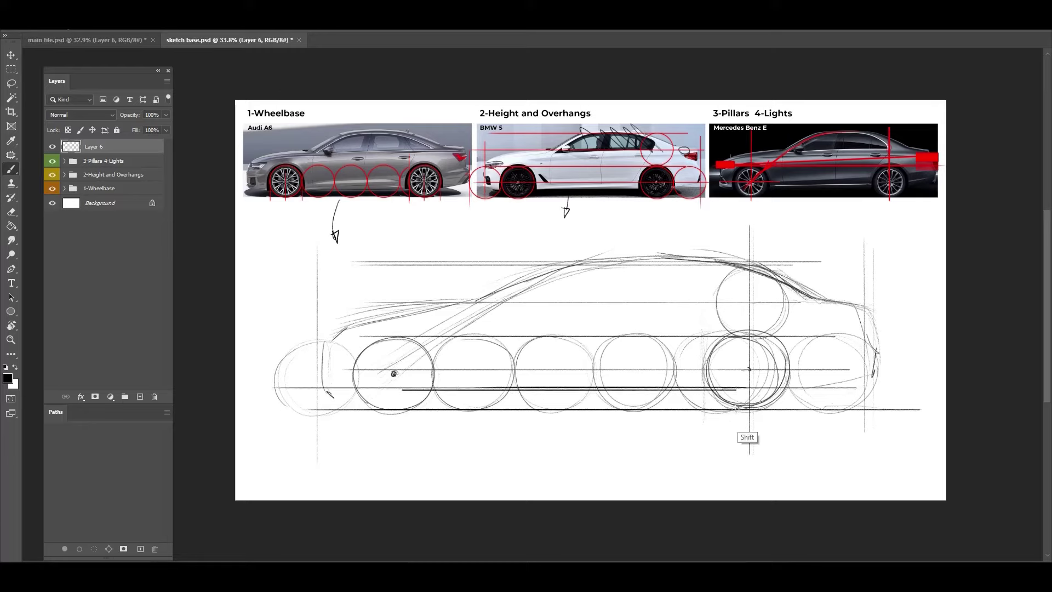
{"action": "mouse_move", "coordinate": [729, 409]}
{"action": "left_mouse_down"}
{"action": "mouse_move", "coordinate": [298, 410]}
{"action": "mouse_move", "coordinate": [845, 409]}
{"action": "mouse_move", "coordinate": [873, 370]}
{"action": "mouse_move", "coordinate": [771, 387]}
{"action": "left_mouse_up"}
{"action": "left_click_drag", "start_coordinate": [406, 387], "coordinate": [304, 384]}
Sketch the beltline, a crease below it and the side window outline beneath the roof.
{"action": "mouse_move", "coordinate": [775, 304]}
{"action": "left_mouse_down"}
{"action": "mouse_move", "coordinate": [504, 307]}
{"action": "mouse_move", "coordinate": [613, 305]}
{"action": "mouse_move", "coordinate": [570, 306]}
{"action": "left_mouse_up"}
{"action": "key", "text": "ctrl+z"}
{"action": "left_click_drag", "start_coordinate": [716, 303], "coordinate": [509, 317]}
{"action": "mouse_move", "coordinate": [691, 303]}
{"action": "left_mouse_down"}
{"action": "mouse_move", "coordinate": [493, 310]}
{"action": "mouse_move", "coordinate": [668, 268]}
{"action": "mouse_move", "coordinate": [705, 264]}
{"action": "mouse_move", "coordinate": [762, 286]}
{"action": "left_mouse_up"}
{"action": "mouse_move", "coordinate": [720, 267]}
{"action": "left_mouse_down"}
{"action": "mouse_move", "coordinate": [768, 300]}
{"action": "mouse_move", "coordinate": [762, 294]}
{"action": "left_mouse_up"}
{"action": "mouse_move", "coordinate": [658, 270]}
{"action": "left_mouse_down"}
{"action": "mouse_move", "coordinate": [755, 289]}
{"action": "mouse_move", "coordinate": [588, 266]}
{"action": "mouse_move", "coordinate": [510, 302]}
{"action": "left_mouse_up"}
{"action": "left_click_drag", "start_coordinate": [513, 302], "coordinate": [761, 295]}
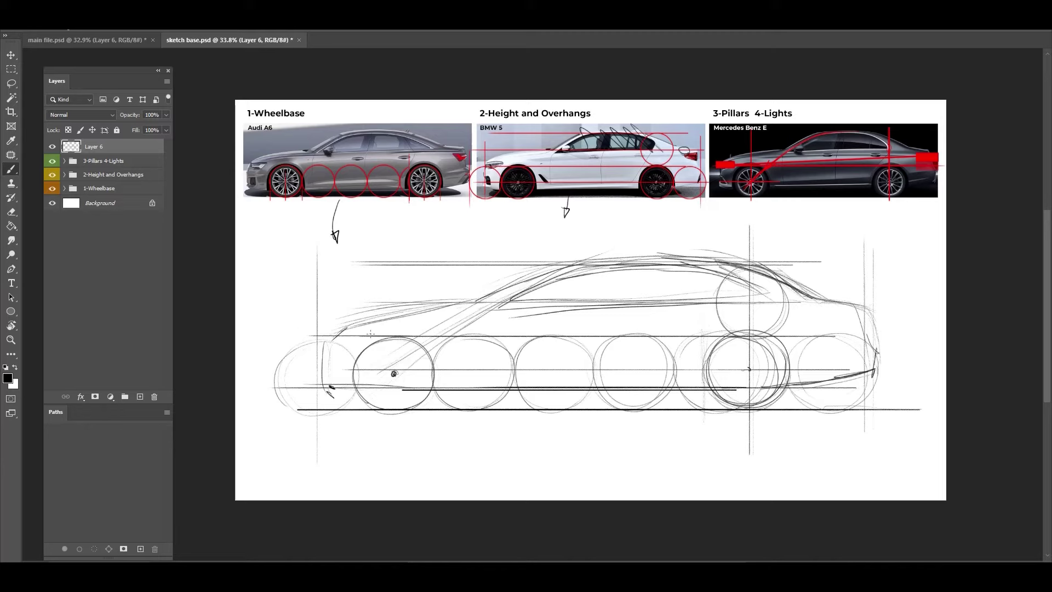
Outline the headlight at the front end and the tail light at the rear end of the sedan.
{"action": "mouse_move", "coordinate": [330, 336]}
{"action": "left_mouse_down"}
{"action": "mouse_move", "coordinate": [310, 336]}
{"action": "mouse_move", "coordinate": [350, 343]}
{"action": "left_mouse_up"}
{"action": "mouse_move", "coordinate": [333, 340]}
{"action": "left_mouse_down"}
{"action": "mouse_move", "coordinate": [311, 330]}
{"action": "mouse_move", "coordinate": [361, 329]}
{"action": "left_mouse_up"}
{"action": "mouse_move", "coordinate": [866, 314]}
{"action": "left_mouse_down"}
{"action": "mouse_move", "coordinate": [824, 320]}
{"action": "mouse_move", "coordinate": [867, 317]}
{"action": "left_mouse_up"}
{"action": "scroll", "coordinate": [439, 329], "scroll_direction": "down", "scroll_amount": 3}
{"action": "scroll", "coordinate": [417, 315], "scroll_direction": "up", "scroll_amount": 2}
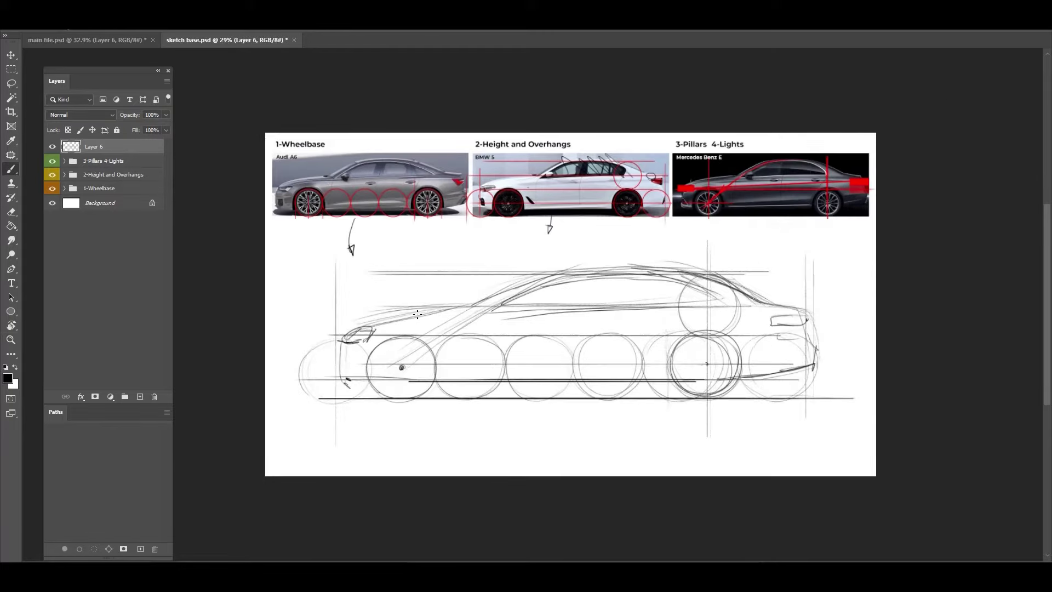
{"action": "key", "text": "z"}
{"action": "mouse_move", "coordinate": [509, 339]}
{"action": "left_mouse_down"}
{"action": "mouse_move", "coordinate": [455, 338]}
{"action": "mouse_move", "coordinate": [491, 338]}
{"action": "left_mouse_up"}
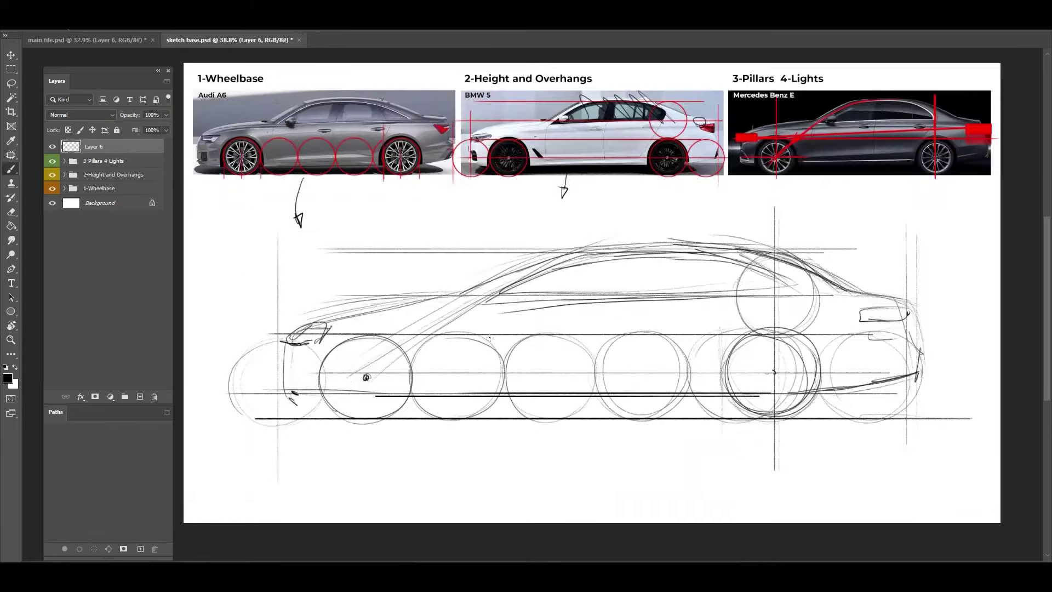
{"action": "key", "text": "z"}
{"action": "left_click_drag", "start_coordinate": [570, 321], "coordinate": [524, 325]}
{"action": "scroll", "coordinate": [525, 324], "scroll_direction": "up", "scroll_amount": 2}
{"action": "key", "text": "b"}
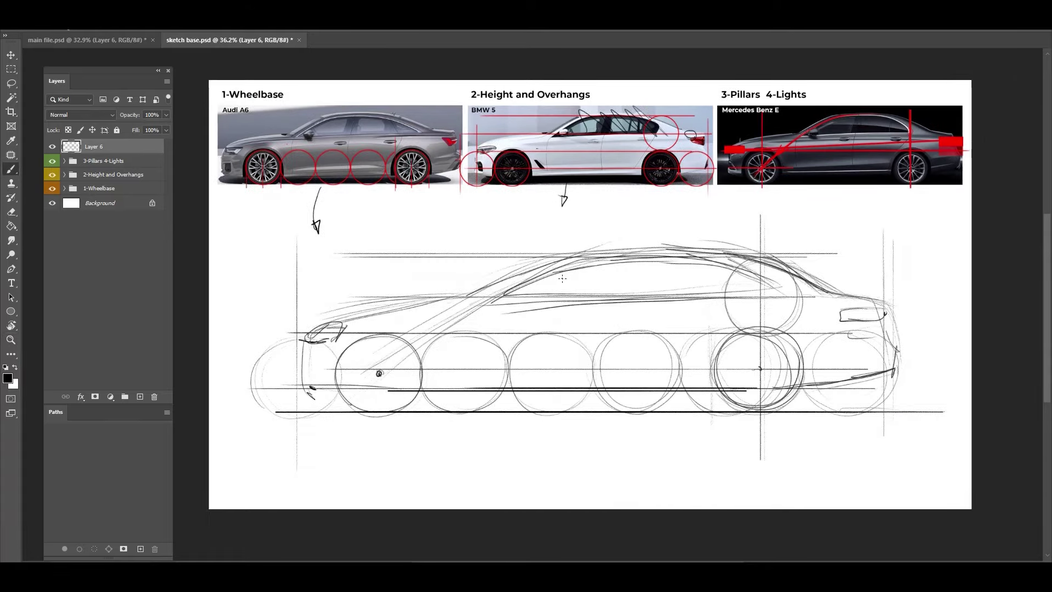
{"action": "scroll", "coordinate": [532, 331], "scroll_direction": "down", "scroll_amount": 2}
{"action": "scroll", "coordinate": [352, 285], "scroll_direction": "up", "scroll_amount": 2}
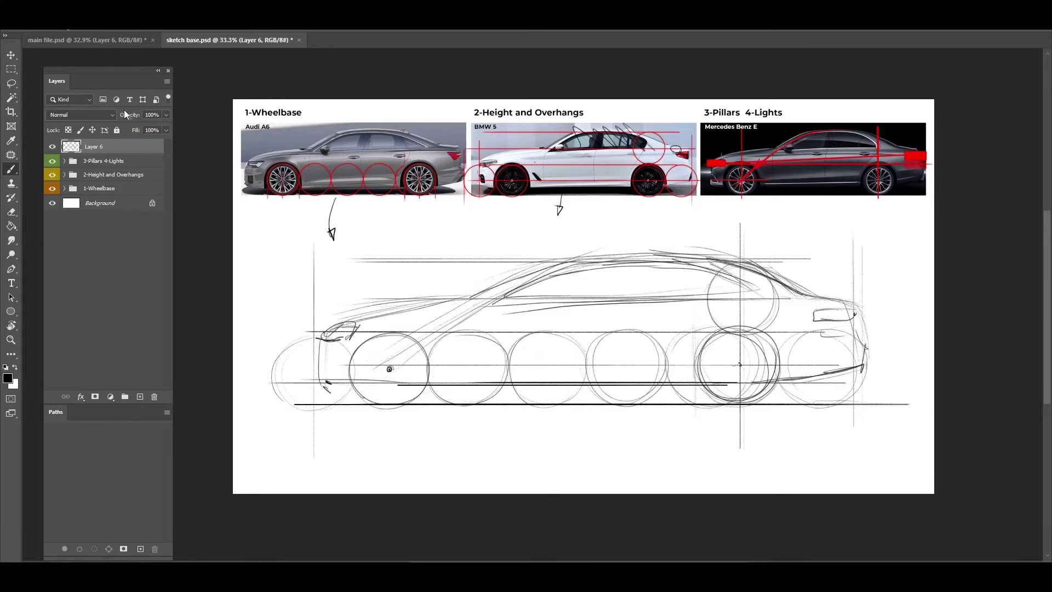
Fade the construction sketch on Layer 6 by lowering its opacity, and add a new layer above it.
{"action": "mouse_move", "coordinate": [124, 112]}
{"action": "left_mouse_down"}
{"action": "mouse_move", "coordinate": [91, 117]}
{"action": "mouse_move", "coordinate": [131, 127]}
{"action": "left_mouse_up"}
{"action": "key", "text": "ctrl+shift+n"}
{"action": "key", "text": "Return"}
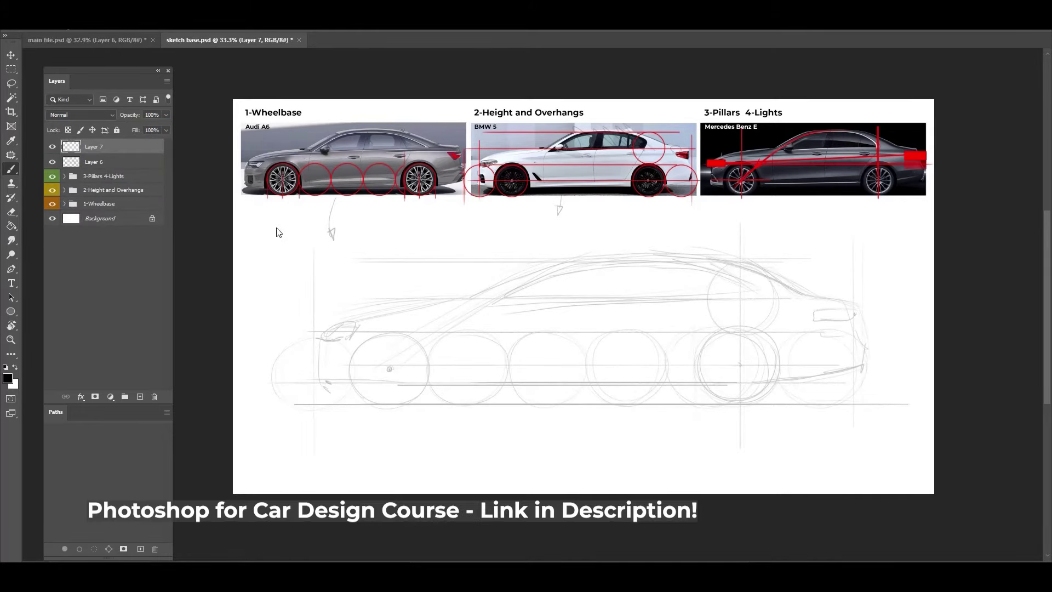
Redraw the front wheel darker on Layer 7, with its outer outline, upper spoke marks and an inner rim circle.
{"action": "scroll", "coordinate": [436, 346], "scroll_direction": "down", "scroll_amount": 1}
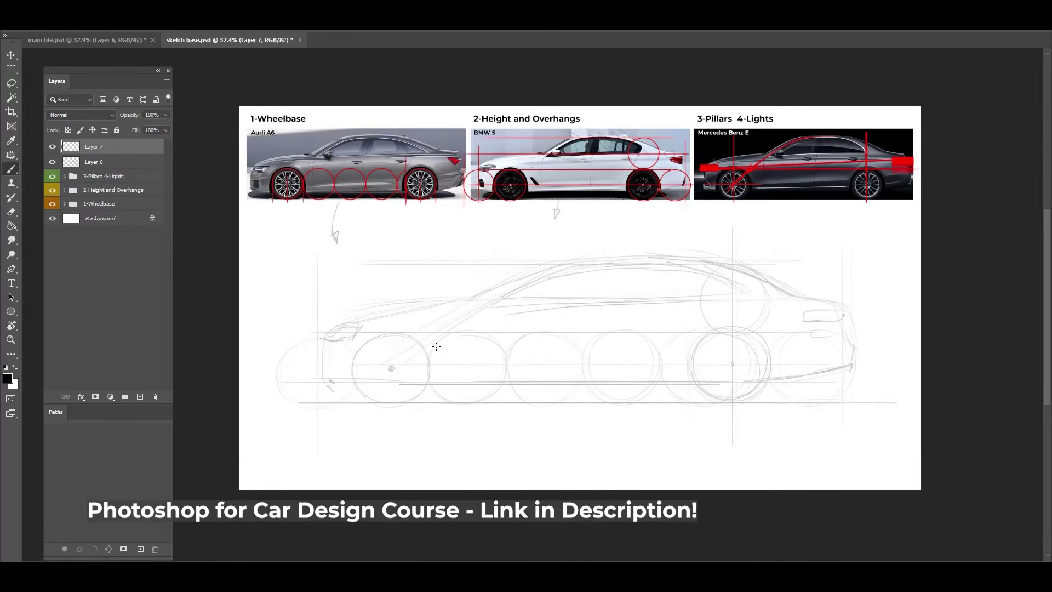
{"action": "scroll", "coordinate": [392, 349], "scroll_direction": "up", "scroll_amount": 1}
{"action": "left_click_drag", "start_coordinate": [369, 315], "coordinate": [361, 275]}
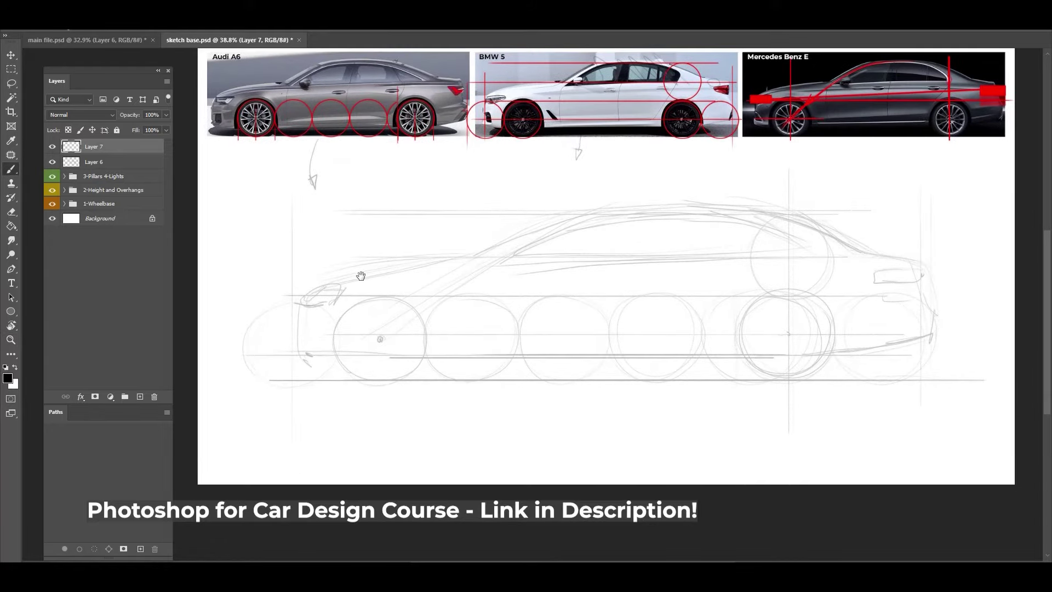
{"action": "scroll", "coordinate": [354, 307], "scroll_direction": "up", "scroll_amount": 1}
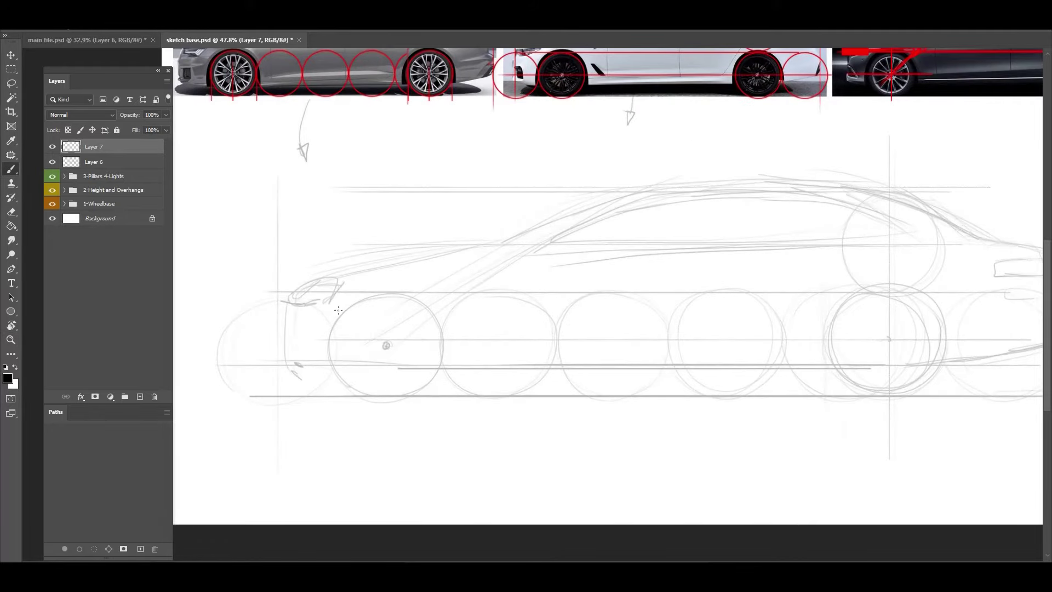
{"action": "mouse_move", "coordinate": [422, 388]}
{"action": "left_mouse_down"}
{"action": "mouse_move", "coordinate": [343, 314]}
{"action": "mouse_move", "coordinate": [443, 341]}
{"action": "mouse_move", "coordinate": [340, 382]}
{"action": "mouse_move", "coordinate": [371, 296]}
{"action": "mouse_move", "coordinate": [385, 404]}
{"action": "mouse_move", "coordinate": [340, 319]}
{"action": "mouse_move", "coordinate": [432, 314]}
{"action": "mouse_move", "coordinate": [399, 406]}
{"action": "left_mouse_up"}
{"action": "mouse_move", "coordinate": [444, 342]}
{"action": "left_mouse_down"}
{"action": "mouse_move", "coordinate": [428, 305]}
{"action": "mouse_move", "coordinate": [399, 311]}
{"action": "mouse_move", "coordinate": [389, 297]}
{"action": "mouse_move", "coordinate": [399, 332]}
{"action": "mouse_move", "coordinate": [335, 351]}
{"action": "mouse_move", "coordinate": [352, 357]}
{"action": "mouse_move", "coordinate": [363, 335]}
{"action": "left_mouse_up"}
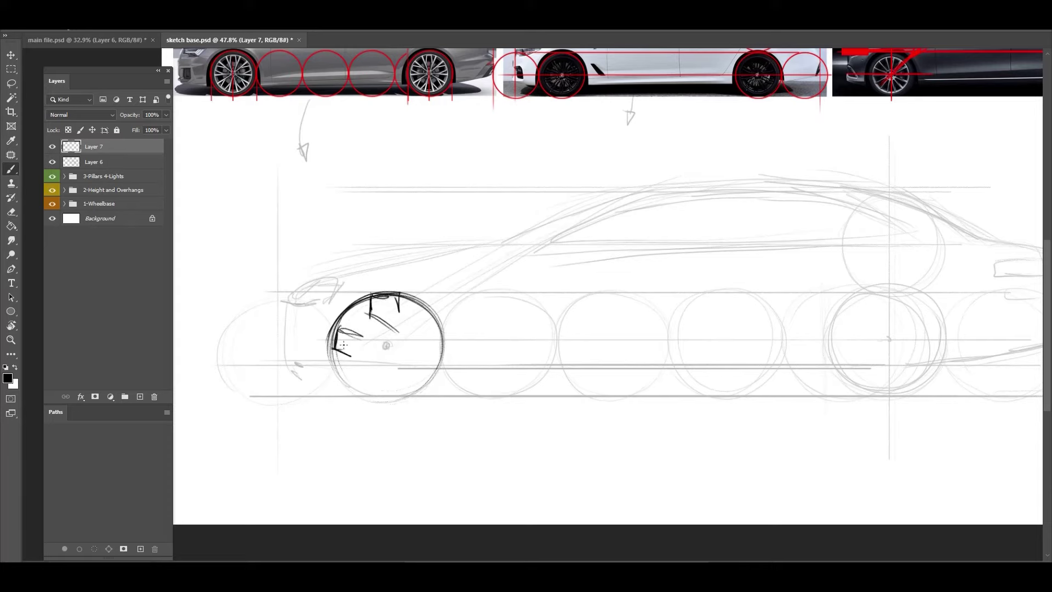
{"action": "mouse_move", "coordinate": [435, 330]}
{"action": "left_mouse_down"}
{"action": "mouse_move", "coordinate": [419, 375]}
{"action": "mouse_move", "coordinate": [406, 317]}
{"action": "mouse_move", "coordinate": [422, 373]}
{"action": "left_mouse_up"}
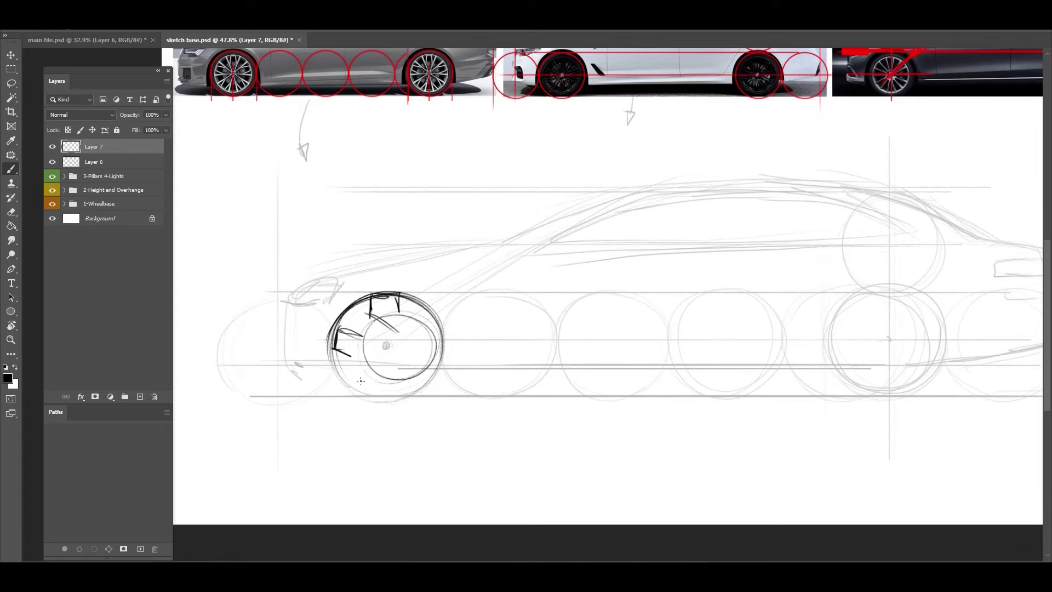
Complete the front wheel with the remaining spoke marks around the rim and a flat bar at the hub.
{"action": "mouse_move", "coordinate": [338, 382]}
{"action": "left_mouse_down"}
{"action": "mouse_move", "coordinate": [363, 400]}
{"action": "mouse_move", "coordinate": [376, 391]}
{"action": "left_mouse_up"}
{"action": "mouse_move", "coordinate": [404, 387]}
{"action": "left_mouse_down"}
{"action": "mouse_move", "coordinate": [412, 396]}
{"action": "mouse_move", "coordinate": [435, 373]}
{"action": "mouse_move", "coordinate": [431, 361]}
{"action": "left_mouse_up"}
{"action": "mouse_move", "coordinate": [443, 312]}
{"action": "left_mouse_down"}
{"action": "mouse_move", "coordinate": [439, 342]}
{"action": "mouse_move", "coordinate": [405, 330]}
{"action": "mouse_move", "coordinate": [406, 340]}
{"action": "mouse_move", "coordinate": [370, 343]}
{"action": "left_mouse_up"}
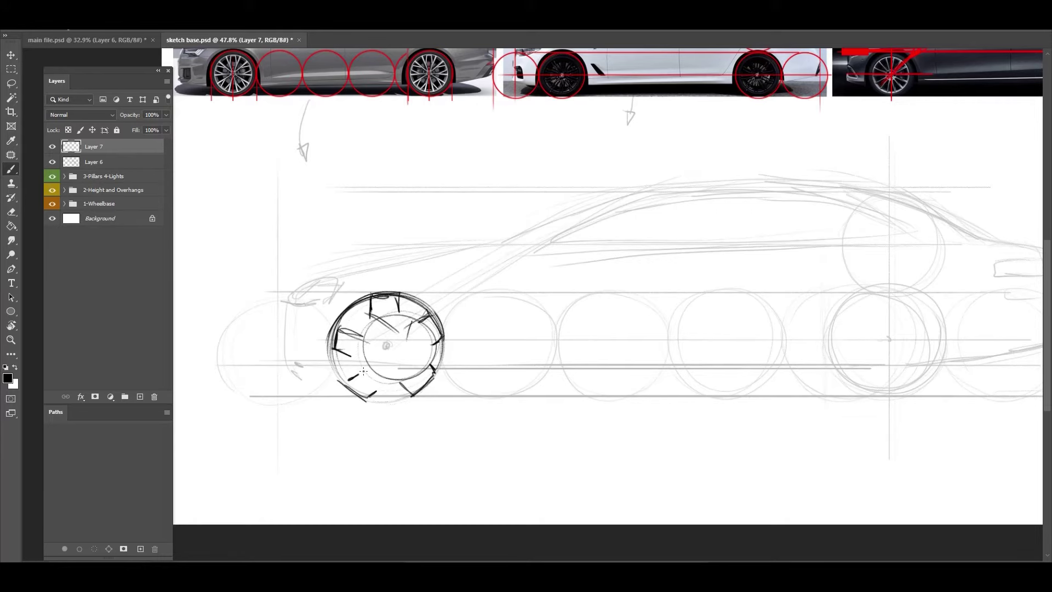
{"action": "mouse_move", "coordinate": [352, 380]}
{"action": "left_mouse_down"}
{"action": "mouse_move", "coordinate": [383, 363]}
{"action": "mouse_move", "coordinate": [408, 389]}
{"action": "left_mouse_up"}
{"action": "mouse_move", "coordinate": [382, 346]}
{"action": "left_mouse_down"}
{"action": "mouse_move", "coordinate": [408, 346]}
{"action": "mouse_move", "coordinate": [377, 350]}
{"action": "left_mouse_up"}
{"action": "mouse_move", "coordinate": [349, 317]}
{"action": "left_mouse_down"}
{"action": "mouse_move", "coordinate": [409, 298]}
{"action": "mouse_move", "coordinate": [429, 388]}
{"action": "mouse_move", "coordinate": [354, 297]}
{"action": "mouse_move", "coordinate": [445, 335]}
{"action": "left_mouse_up"}
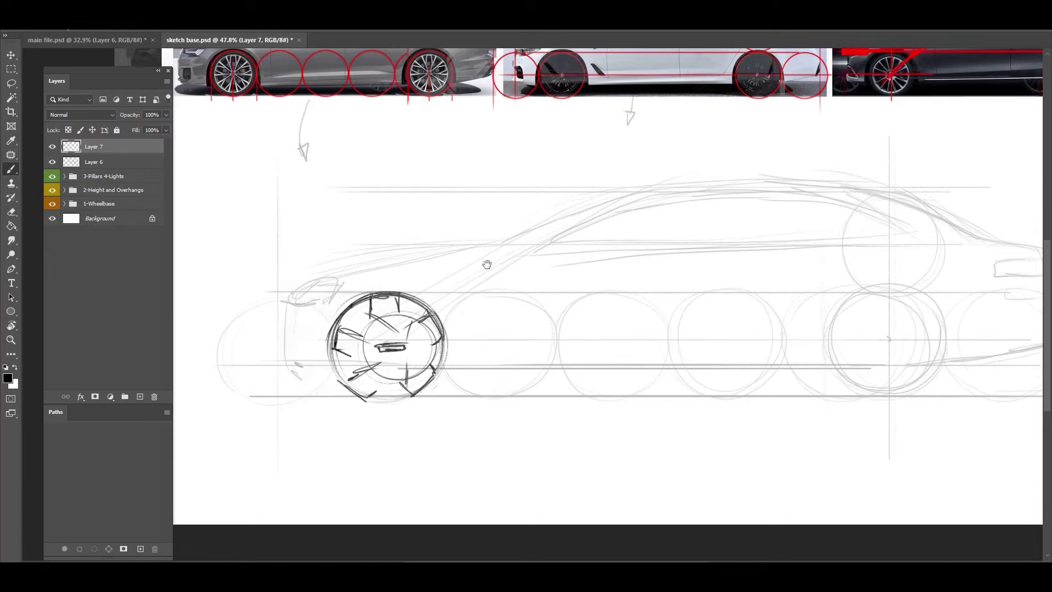
Duplicate the front wheel layer, flip the copy horizontally and place it on the rear wheel position.
{"action": "mouse_move", "coordinate": [487, 264]}
{"action": "left_mouse_down"}
{"action": "mouse_move", "coordinate": [352, 245]}
{"action": "mouse_move", "coordinate": [362, 260]}
{"action": "mouse_move", "coordinate": [377, 260]}
{"action": "left_mouse_up"}
{"action": "key", "text": "z"}
{"action": "key", "text": "b"}
{"action": "key", "text": "ctrl+j"}
{"action": "key", "text": "ctrl+t"}
{"action": "right_click", "coordinate": [258, 310]}
{"action": "left_click", "coordinate": [280, 511]}
{"action": "left_click_drag", "start_coordinate": [308, 338], "coordinate": [762, 338]}
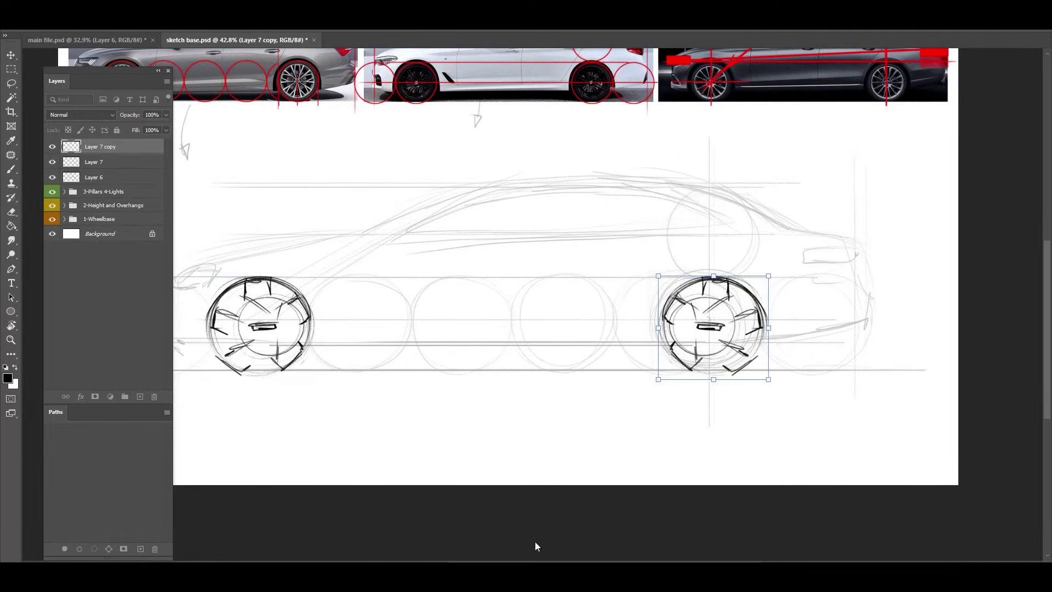
{"action": "key", "text": "Return"}
Add a new layer and rule a dark ground line beneath both wheels, extending past the front and rear.
{"action": "key", "text": "ctrl+shift+n"}
{"action": "key", "text": "Return"}
{"action": "key", "text": "b"}
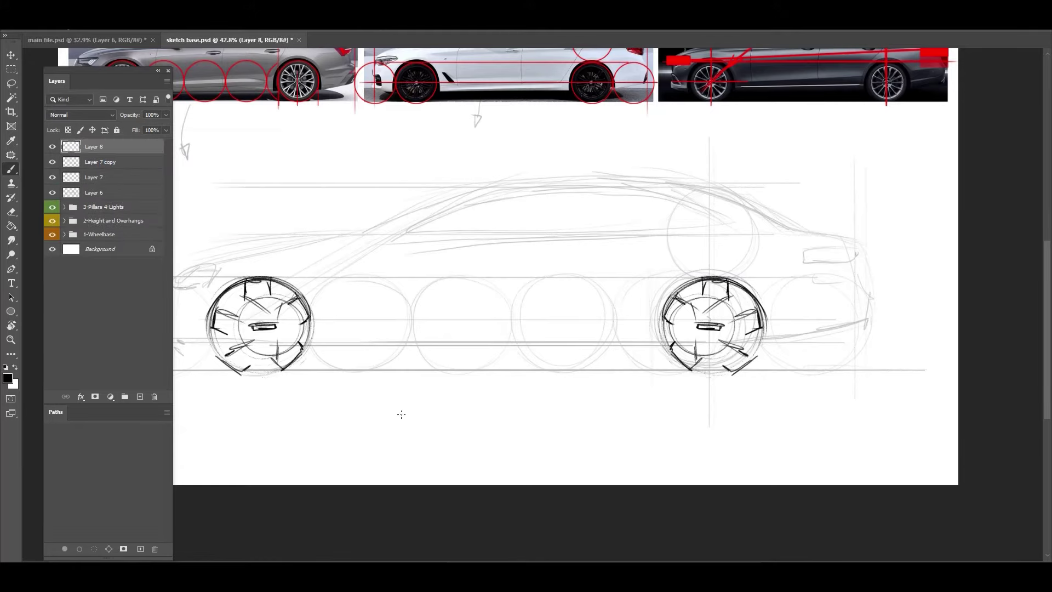
{"action": "left_click_drag", "start_coordinate": [430, 406], "coordinate": [474, 399]}
{"action": "left_click_drag", "start_coordinate": [770, 364], "coordinate": [280, 364]}
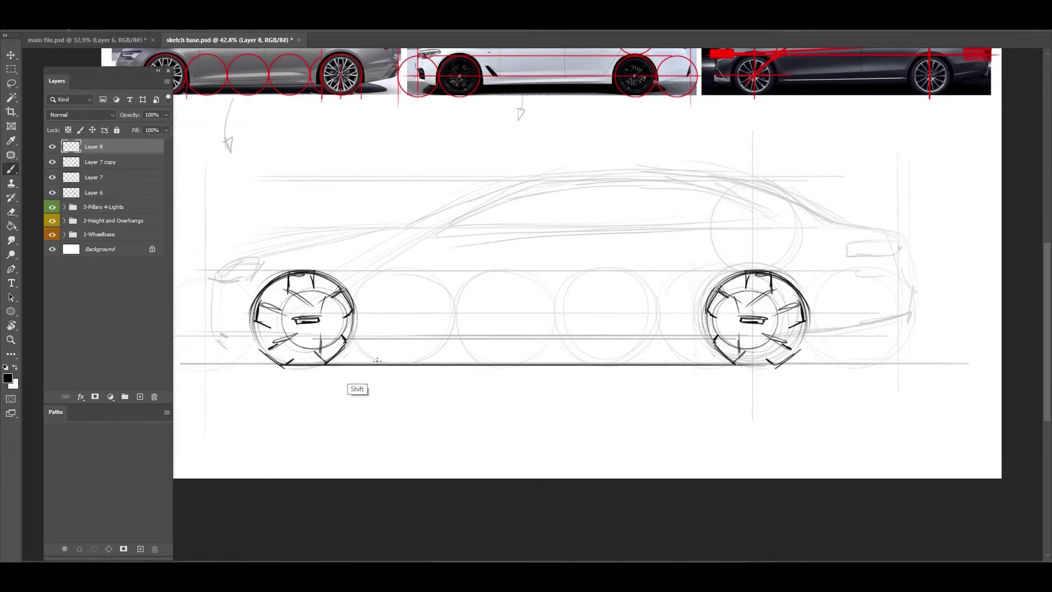
{"action": "mouse_move", "coordinate": [377, 362]}
{"action": "left_mouse_down"}
{"action": "mouse_move", "coordinate": [899, 363]}
{"action": "mouse_move", "coordinate": [583, 351]}
{"action": "mouse_move", "coordinate": [177, 356]}
{"action": "left_mouse_up"}
Compare the sketch with the Audi A6 and BMW 5 references, and rule a second horizontal line slightly above the ground line.
{"action": "left_click_drag", "start_coordinate": [374, 254], "coordinate": [450, 327]}
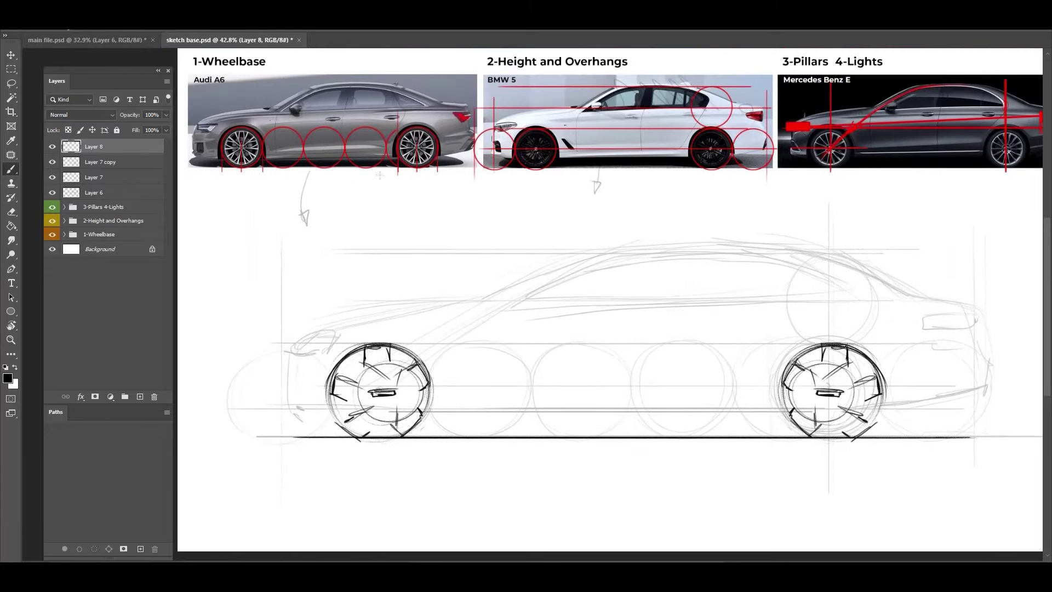
{"action": "left_click_drag", "start_coordinate": [379, 175], "coordinate": [428, 188]}
{"action": "left_click_drag", "start_coordinate": [520, 198], "coordinate": [484, 195]}
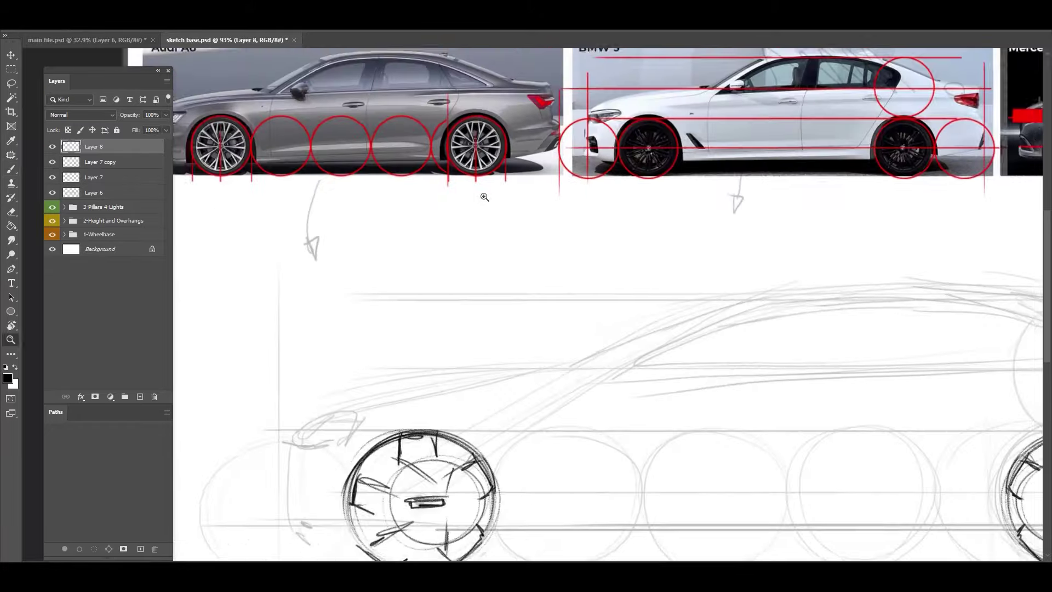
{"action": "mouse_move", "coordinate": [589, 258]}
{"action": "left_mouse_down"}
{"action": "mouse_move", "coordinate": [331, 289]}
{"action": "mouse_move", "coordinate": [319, 242]}
{"action": "left_mouse_up"}
{"action": "left_click_drag", "start_coordinate": [252, 362], "coordinate": [375, 223]}
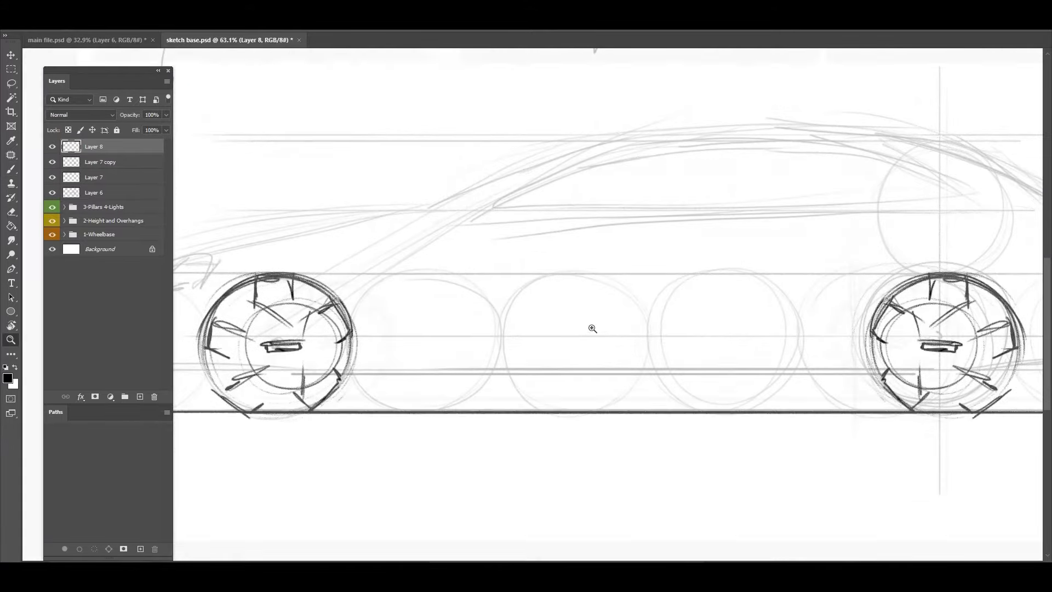
{"action": "left_click_drag", "start_coordinate": [615, 329], "coordinate": [557, 329]}
{"action": "left_click_drag", "start_coordinate": [894, 365], "coordinate": [252, 364]}
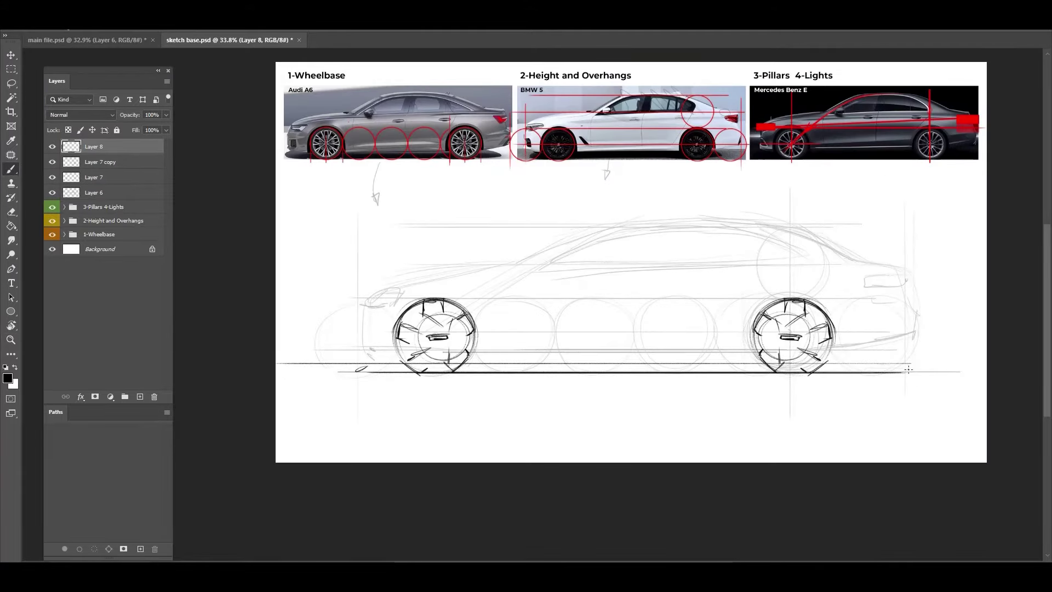
{"action": "left_click_drag", "start_coordinate": [893, 364], "coordinate": [802, 362]}
Rule two dark parallel sill lines between the front and rear wheels and sketch the rising lower edge of the rear bumper.
{"action": "left_click_drag", "start_coordinate": [419, 338], "coordinate": [473, 338]}
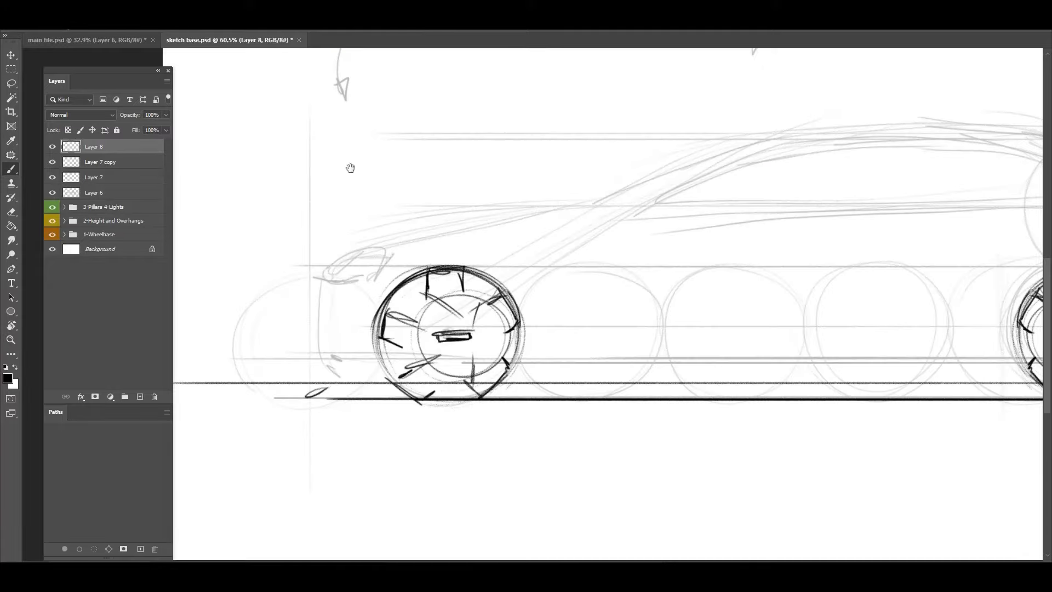
{"action": "left_click_drag", "start_coordinate": [348, 166], "coordinate": [462, 377]}
{"action": "left_click_drag", "start_coordinate": [548, 314], "coordinate": [264, 299]}
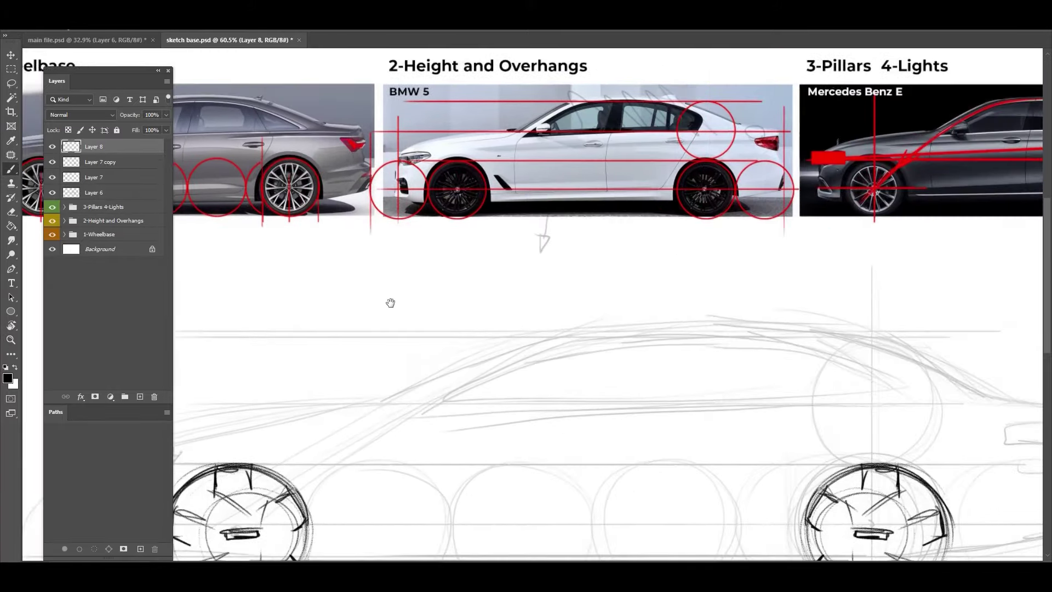
{"action": "left_click_drag", "start_coordinate": [535, 283], "coordinate": [456, 268]}
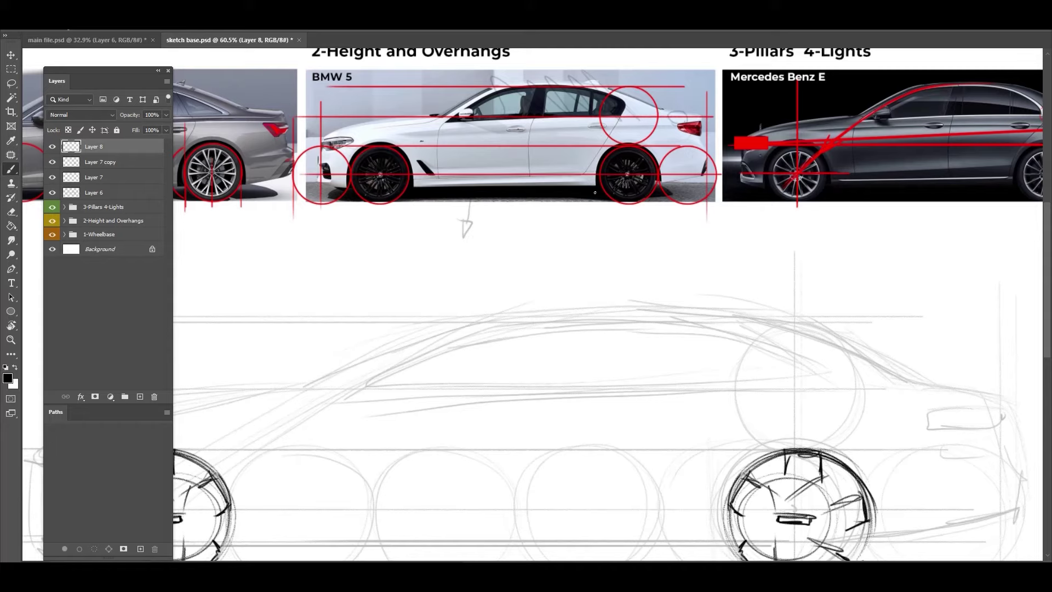
{"action": "left_click_drag", "start_coordinate": [595, 193], "coordinate": [684, 113]}
{"action": "left_click_drag", "start_coordinate": [470, 319], "coordinate": [608, 226]}
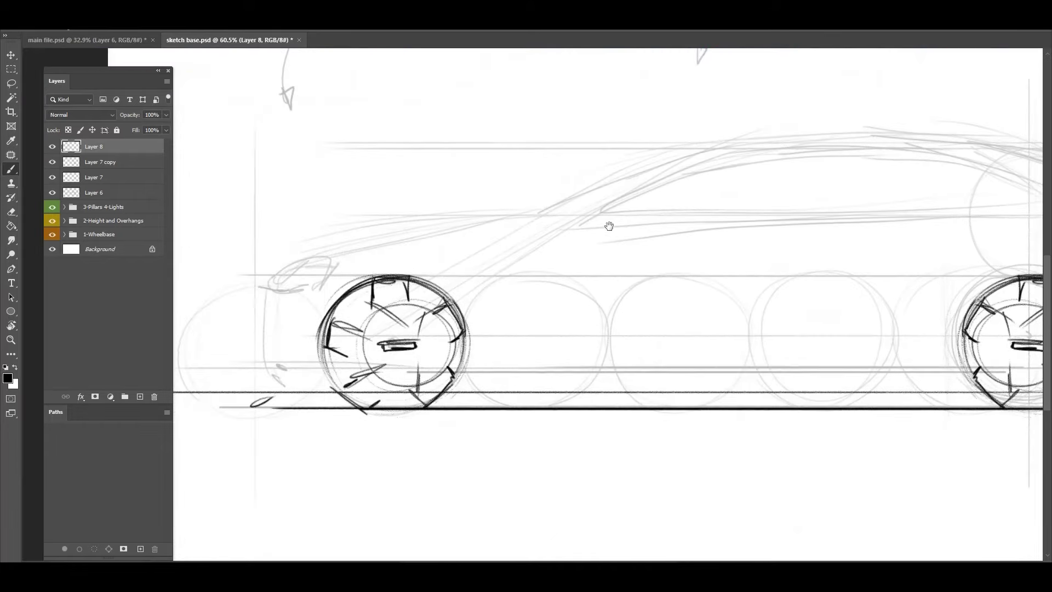
{"action": "left_click_drag", "start_coordinate": [547, 352], "coordinate": [323, 351]}
{"action": "left_click_drag", "start_coordinate": [690, 364], "coordinate": [706, 380]}
{"action": "key", "text": "z"}
{"action": "mouse_move", "coordinate": [576, 305]}
{"action": "left_mouse_down"}
{"action": "mouse_move", "coordinate": [508, 296]}
{"action": "mouse_move", "coordinate": [524, 296]}
{"action": "left_mouse_up"}
{"action": "mouse_move", "coordinate": [488, 277]}
{"action": "left_mouse_down"}
{"action": "mouse_move", "coordinate": [538, 279]}
{"action": "mouse_move", "coordinate": [546, 294]}
{"action": "left_mouse_up"}
{"action": "left_click", "coordinate": [695, 349]}
{"action": "left_click", "coordinate": [378, 347], "text": "shift"}
{"action": "mouse_move", "coordinate": [692, 345]}
{"action": "left_mouse_down"}
{"action": "mouse_move", "coordinate": [463, 362]}
{"action": "mouse_move", "coordinate": [391, 347]}
{"action": "left_mouse_up"}
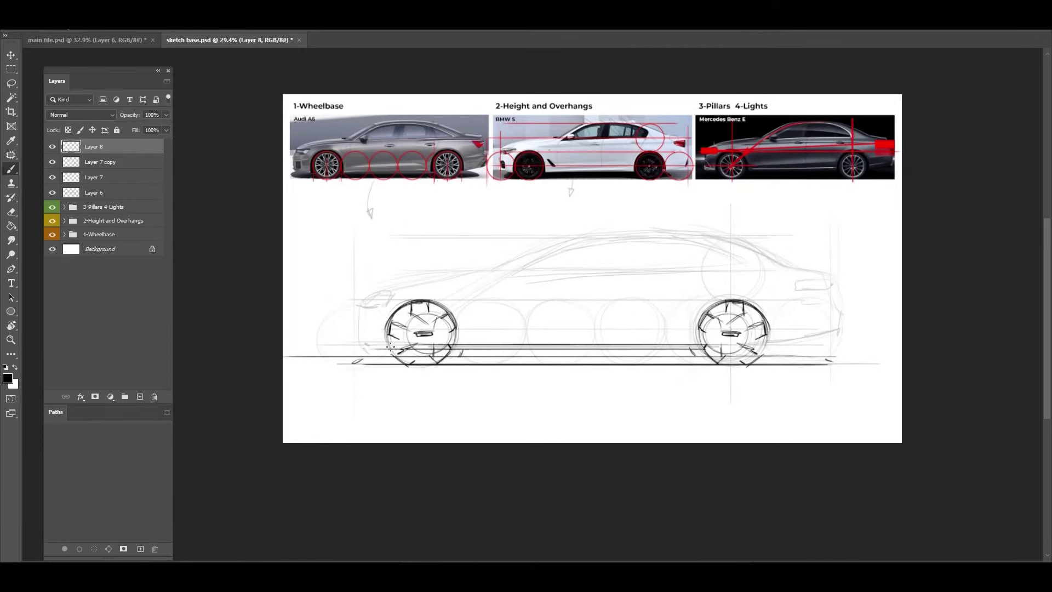
{"action": "left_click_drag", "start_coordinate": [760, 343], "coordinate": [839, 330]}
{"action": "left_click_drag", "start_coordinate": [507, 329], "coordinate": [540, 329]}
Add a new layer, rotate the canvas and sketch the sloping rear roofline down to the boot.
{"action": "key", "text": "ctrl+shift+n"}
{"action": "key", "text": "Return"}
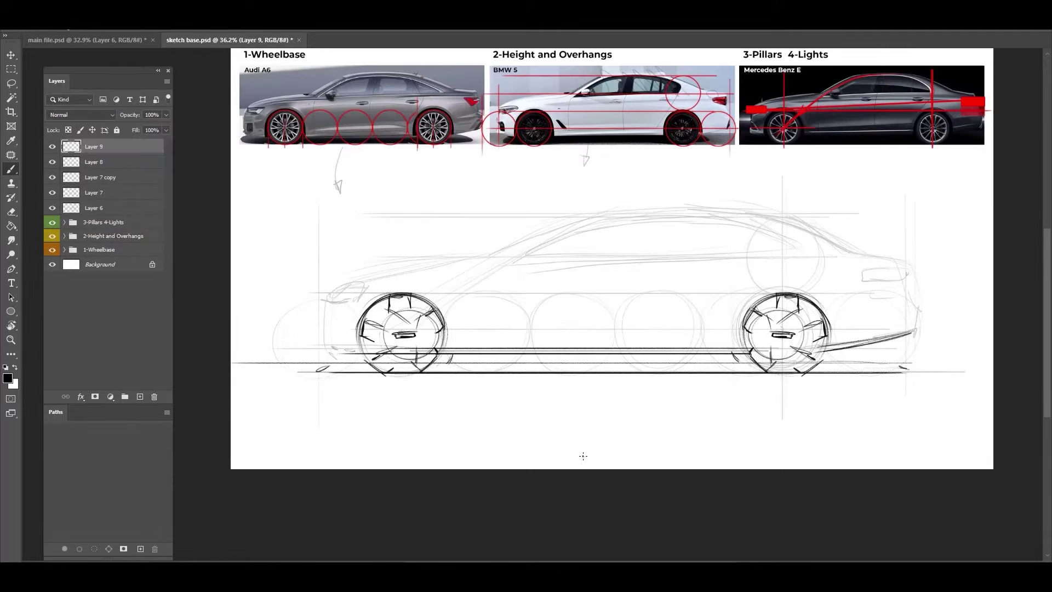
{"action": "key", "text": "r"}
{"action": "left_click_drag", "start_coordinate": [580, 453], "coordinate": [483, 287]}
{"action": "key", "text": "z"}
{"action": "mouse_move", "coordinate": [649, 224]}
{"action": "left_mouse_down"}
{"action": "mouse_move", "coordinate": [666, 224]}
{"action": "mouse_move", "coordinate": [720, 313]}
{"action": "left_mouse_up"}
{"action": "left_click_drag", "start_coordinate": [668, 240], "coordinate": [722, 312]}
{"action": "left_click_drag", "start_coordinate": [655, 231], "coordinate": [723, 311]}
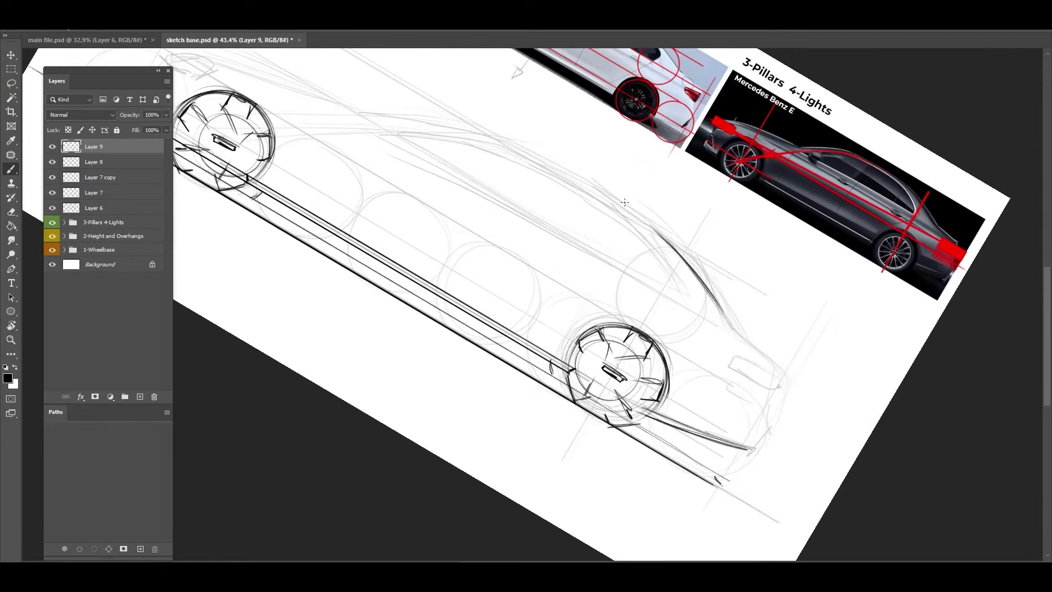
Continue the dark silhouette along the roof, windshield and bonnet, and reset the canvas rotation.
{"action": "left_click_drag", "start_coordinate": [554, 163], "coordinate": [688, 268]}
{"action": "mouse_move", "coordinate": [500, 140]}
{"action": "left_mouse_down"}
{"action": "mouse_move", "coordinate": [673, 248]}
{"action": "mouse_move", "coordinate": [740, 333]}
{"action": "mouse_move", "coordinate": [714, 407]}
{"action": "left_mouse_up"}
{"action": "key", "text": "r"}
{"action": "mouse_move", "coordinate": [606, 183]}
{"action": "left_mouse_down"}
{"action": "mouse_move", "coordinate": [480, 119]}
{"action": "mouse_move", "coordinate": [599, 235]}
{"action": "mouse_move", "coordinate": [509, 121]}
{"action": "mouse_move", "coordinate": [631, 208]}
{"action": "left_mouse_up"}
{"action": "left_click_drag", "start_coordinate": [529, 137], "coordinate": [660, 234]}
{"action": "left_click_drag", "start_coordinate": [661, 236], "coordinate": [515, 125]}
{"action": "key", "text": "Escape"}
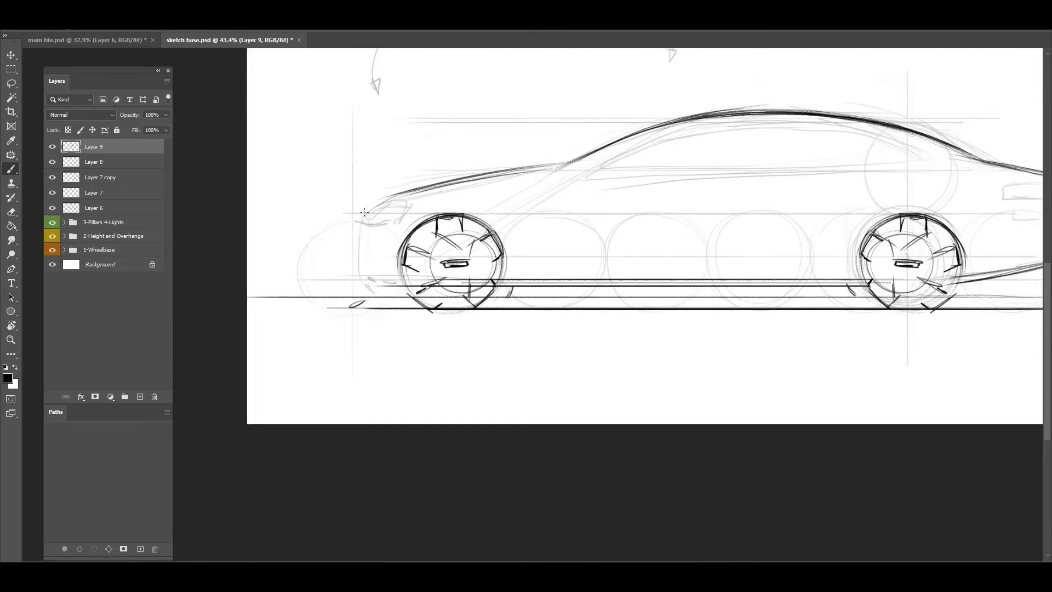
Draw the angular headlight outline in dark strokes, and add the nose edge and front bumper intake.
{"action": "key", "text": "z"}
{"action": "mouse_move", "coordinate": [431, 246]}
{"action": "left_mouse_down"}
{"action": "mouse_move", "coordinate": [314, 248]}
{"action": "mouse_move", "coordinate": [391, 246]}
{"action": "mouse_move", "coordinate": [345, 297]}
{"action": "left_mouse_up"}
{"action": "key", "text": "z"}
{"action": "left_click_drag", "start_coordinate": [380, 242], "coordinate": [345, 285]}
{"action": "key", "text": "space"}
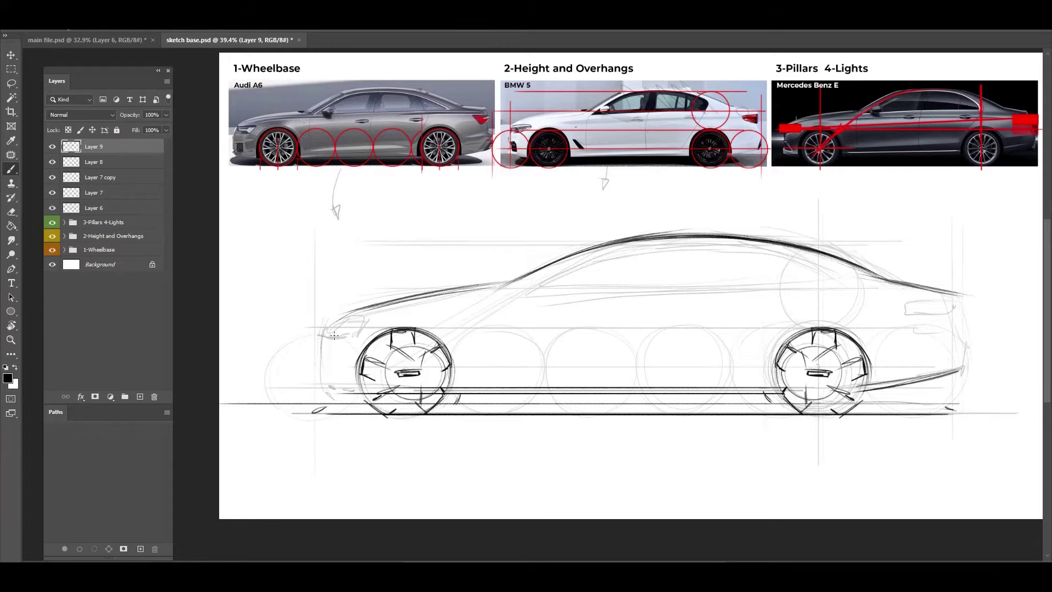
{"action": "key", "text": "z"}
{"action": "mouse_move", "coordinate": [334, 335]}
{"action": "left_mouse_down"}
{"action": "mouse_move", "coordinate": [313, 341]}
{"action": "mouse_move", "coordinate": [355, 338]}
{"action": "mouse_move", "coordinate": [346, 351]}
{"action": "left_mouse_up"}
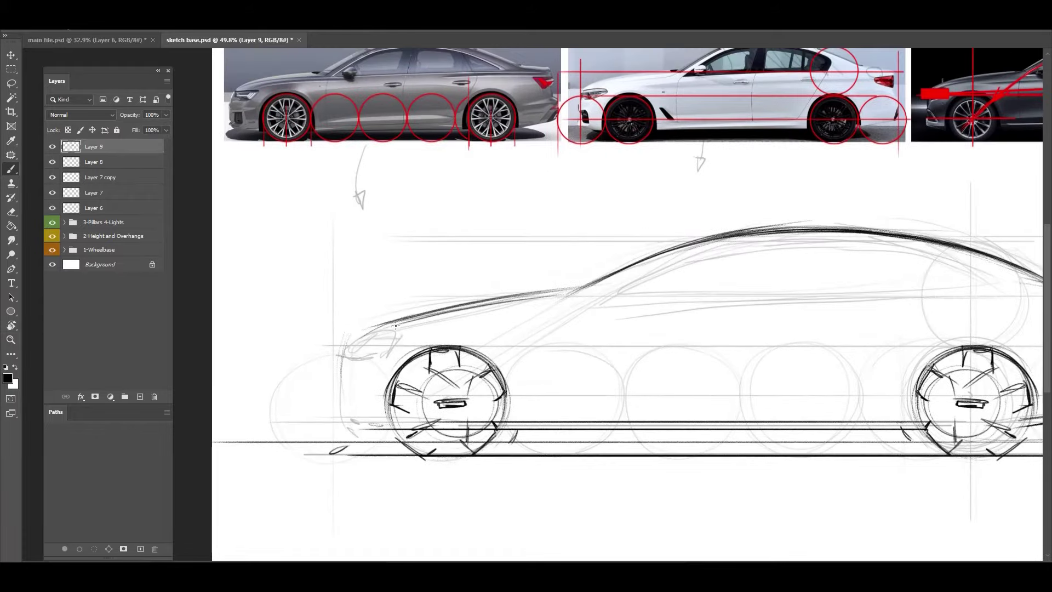
{"action": "scroll", "coordinate": [396, 325], "scroll_direction": "down", "scroll_amount": 3}
{"action": "scroll", "coordinate": [355, 281], "scroll_direction": "up", "scroll_amount": 3}
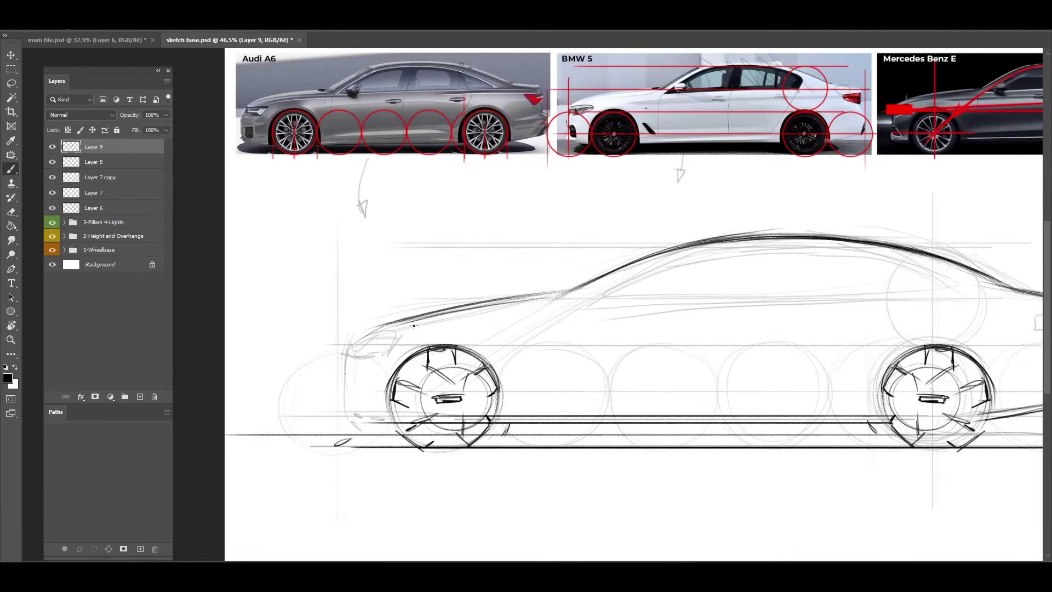
{"action": "mouse_move", "coordinate": [395, 335]}
{"action": "left_mouse_down"}
{"action": "mouse_move", "coordinate": [379, 359]}
{"action": "mouse_move", "coordinate": [392, 339]}
{"action": "mouse_move", "coordinate": [344, 347]}
{"action": "mouse_move", "coordinate": [383, 355]}
{"action": "left_mouse_up"}
{"action": "left_click_drag", "start_coordinate": [384, 333], "coordinate": [398, 329]}
{"action": "key", "text": "ctrl"}
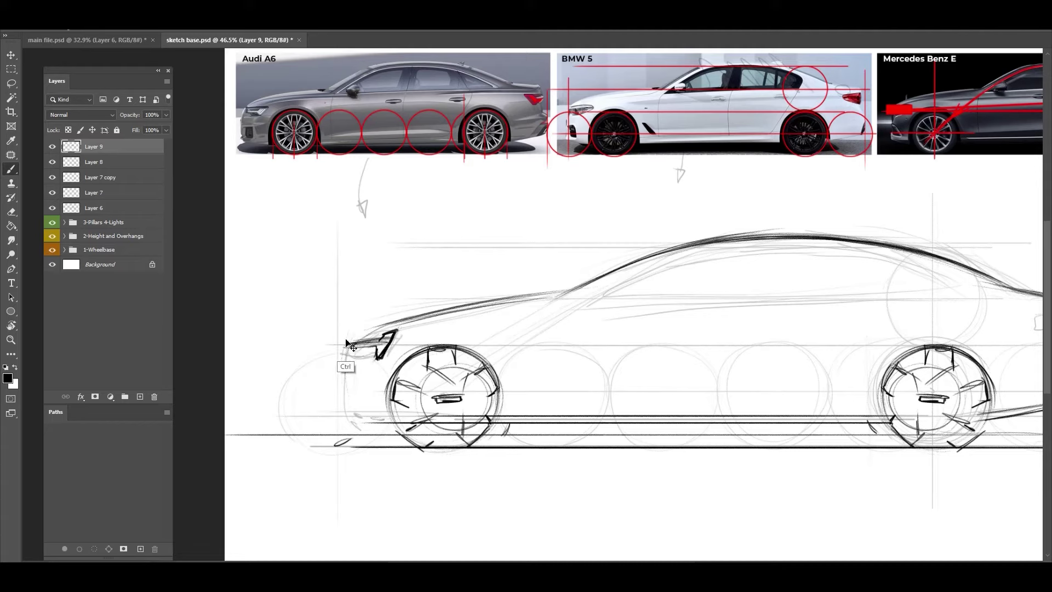
{"action": "mouse_move", "coordinate": [351, 331]}
{"action": "left_mouse_down"}
{"action": "mouse_move", "coordinate": [351, 409]}
{"action": "mouse_move", "coordinate": [365, 375]}
{"action": "left_mouse_up"}
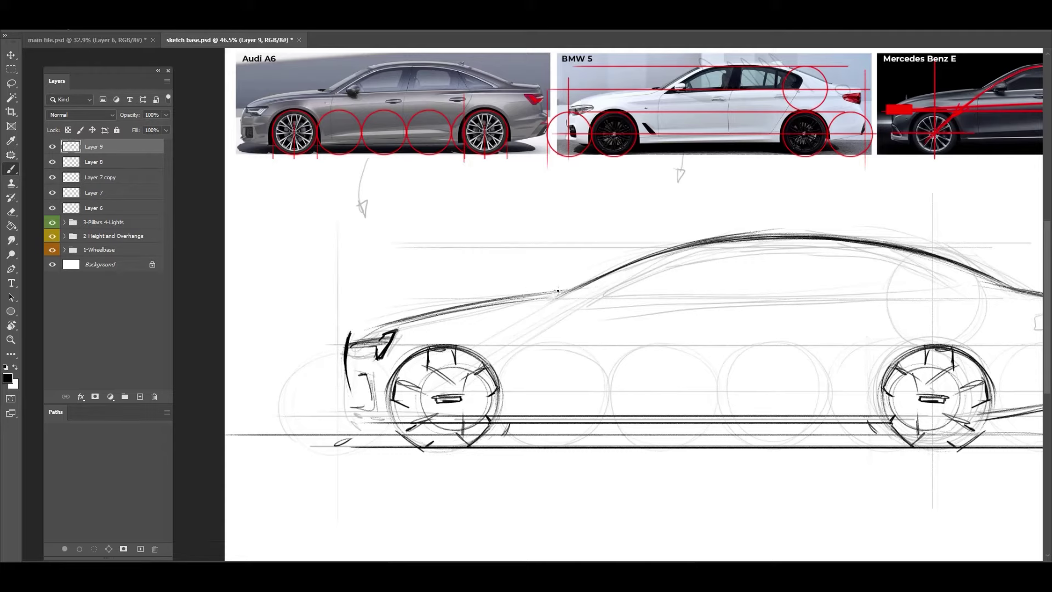
Rotate the canvas and draw a dark shoulder line along the body from the headlight to the boot.
{"action": "mouse_move", "coordinate": [558, 291]}
{"action": "left_mouse_down"}
{"action": "mouse_move", "coordinate": [351, 336]}
{"action": "mouse_move", "coordinate": [272, 329]}
{"action": "mouse_move", "coordinate": [340, 329]}
{"action": "left_mouse_up"}
{"action": "key", "text": "z"}
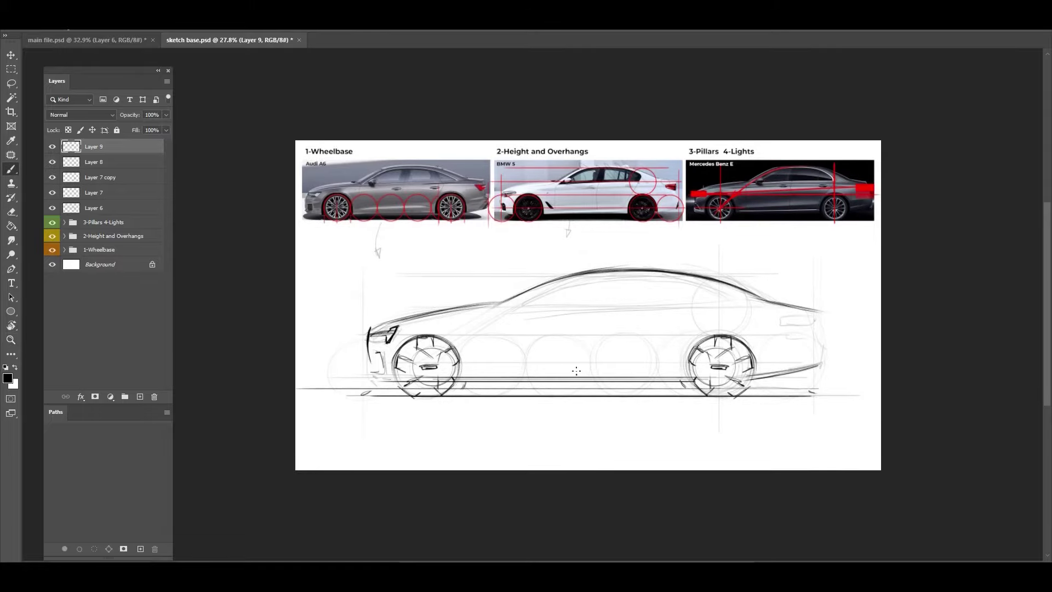
{"action": "key", "text": "r"}
{"action": "left_click_drag", "start_coordinate": [604, 356], "coordinate": [565, 387]}
{"action": "key", "text": "space"}
{"action": "left_click_drag", "start_coordinate": [496, 393], "coordinate": [407, 330]}
{"action": "key", "text": "z"}
{"action": "mouse_move", "coordinate": [598, 335]}
{"action": "left_mouse_down"}
{"action": "mouse_move", "coordinate": [631, 334]}
{"action": "mouse_move", "coordinate": [578, 337]}
{"action": "mouse_move", "coordinate": [630, 346]}
{"action": "mouse_move", "coordinate": [578, 318]}
{"action": "left_mouse_up"}
{"action": "key", "text": "z"}
{"action": "mouse_move", "coordinate": [679, 373]}
{"action": "left_mouse_down"}
{"action": "mouse_move", "coordinate": [527, 286]}
{"action": "mouse_move", "coordinate": [559, 304]}
{"action": "mouse_move", "coordinate": [535, 292]}
{"action": "left_mouse_up"}
{"action": "key", "text": "space"}
{"action": "left_click_drag", "start_coordinate": [435, 252], "coordinate": [527, 291]}
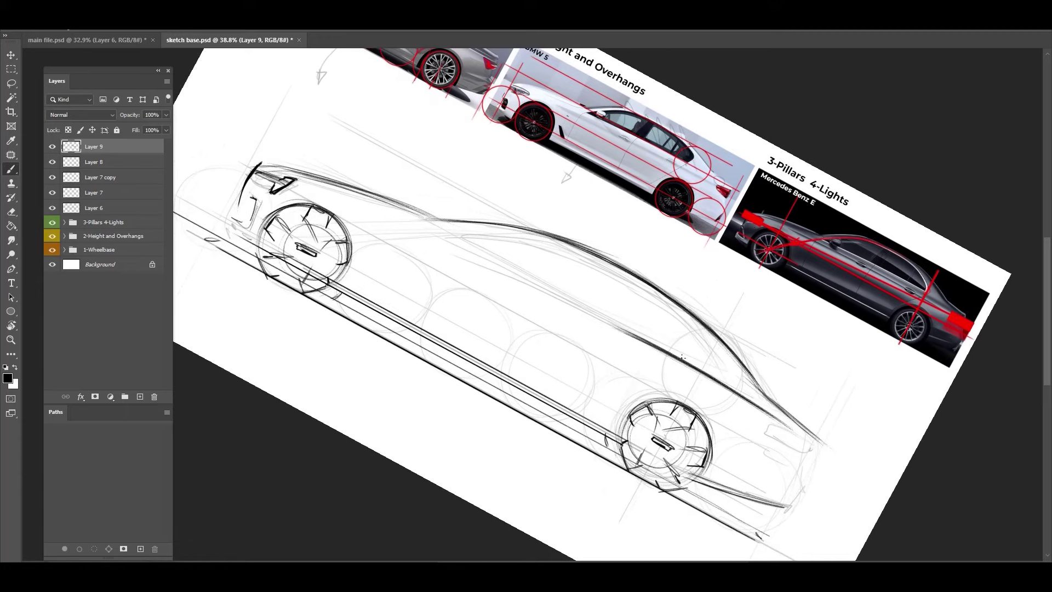
{"action": "mouse_move", "coordinate": [329, 196]}
{"action": "left_mouse_down"}
{"action": "mouse_move", "coordinate": [498, 271]}
{"action": "mouse_move", "coordinate": [412, 233]}
{"action": "mouse_move", "coordinate": [473, 260]}
{"action": "left_mouse_up"}
{"action": "left_click_drag", "start_coordinate": [298, 183], "coordinate": [523, 283]}
{"action": "left_click_drag", "start_coordinate": [296, 183], "coordinate": [683, 354]}
Sketch the lower body-side crease above the sill, rising across the rear wheel to the bumper, and reset the canvas rotation.
{"action": "left_click_drag", "start_coordinate": [384, 300], "coordinate": [449, 332]}
{"action": "left_click_drag", "start_coordinate": [367, 281], "coordinate": [541, 387]}
{"action": "left_click_drag", "start_coordinate": [382, 293], "coordinate": [589, 408]}
{"action": "left_click_drag", "start_coordinate": [500, 361], "coordinate": [618, 423]}
{"action": "key", "text": "ctrl+z"}
{"action": "key", "text": "ctrl+z"}
{"action": "left_click_drag", "start_coordinate": [495, 355], "coordinate": [642, 432]}
{"action": "mouse_move", "coordinate": [578, 403]}
{"action": "left_mouse_down"}
{"action": "mouse_move", "coordinate": [814, 487]}
{"action": "mouse_move", "coordinate": [793, 481]}
{"action": "left_mouse_up"}
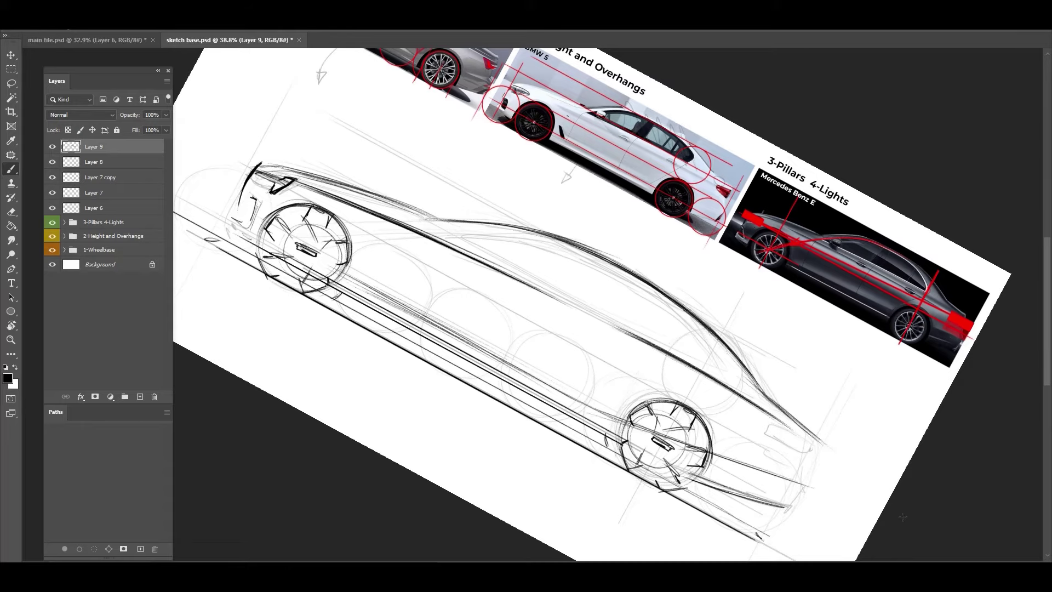
{"action": "key", "text": "Escape"}
Examine the lower door surfaces on the reference sedans and mark them near the rear doors with short strokes.
{"action": "key", "text": "z"}
{"action": "left_click_drag", "start_coordinate": [568, 149], "coordinate": [596, 148]}
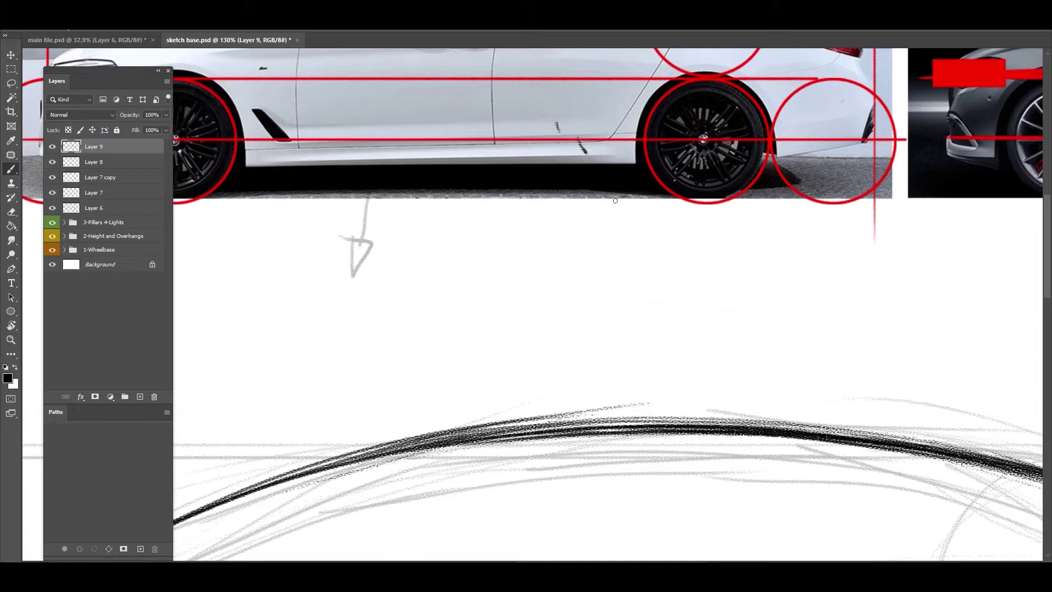
{"action": "scroll", "coordinate": [615, 201], "scroll_direction": "down", "scroll_amount": 4}
{"action": "left_click_drag", "start_coordinate": [376, 251], "coordinate": [523, 258]}
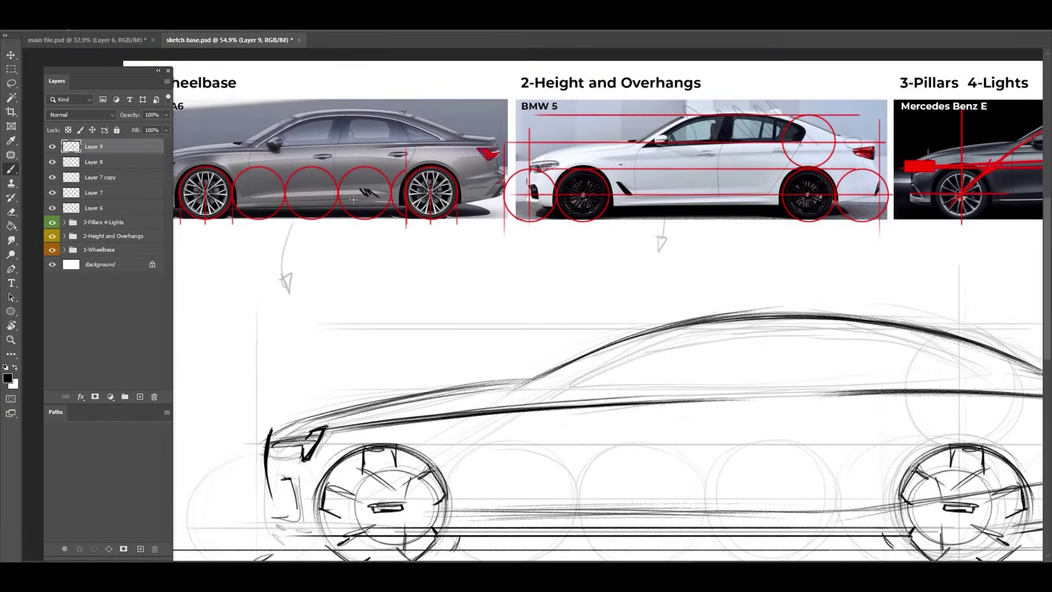
{"action": "left_click_drag", "start_coordinate": [639, 289], "coordinate": [352, 368]}
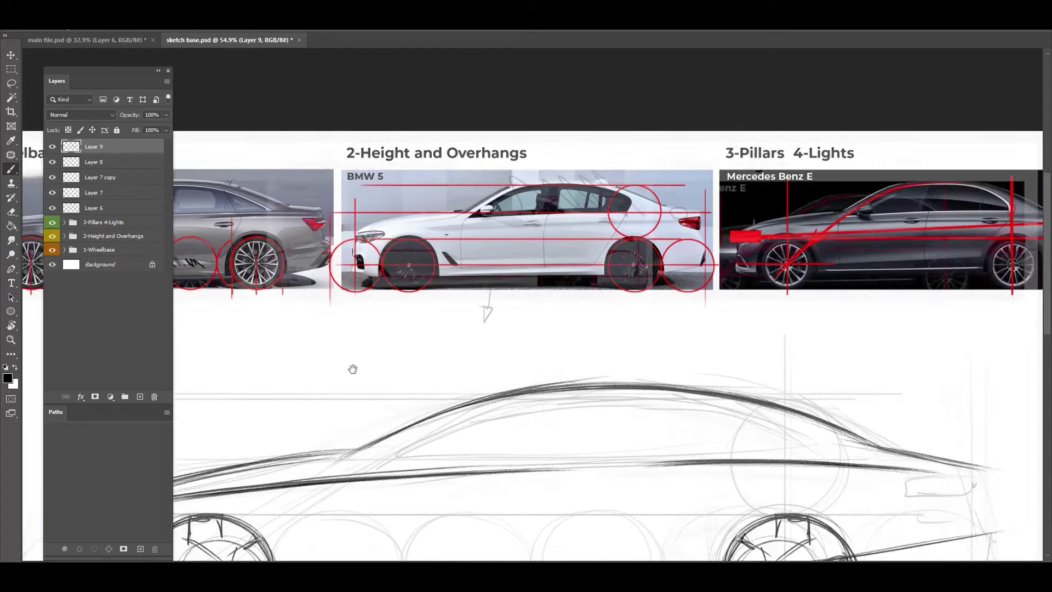
{"action": "left_click_drag", "start_coordinate": [477, 240], "coordinate": [479, 243]}
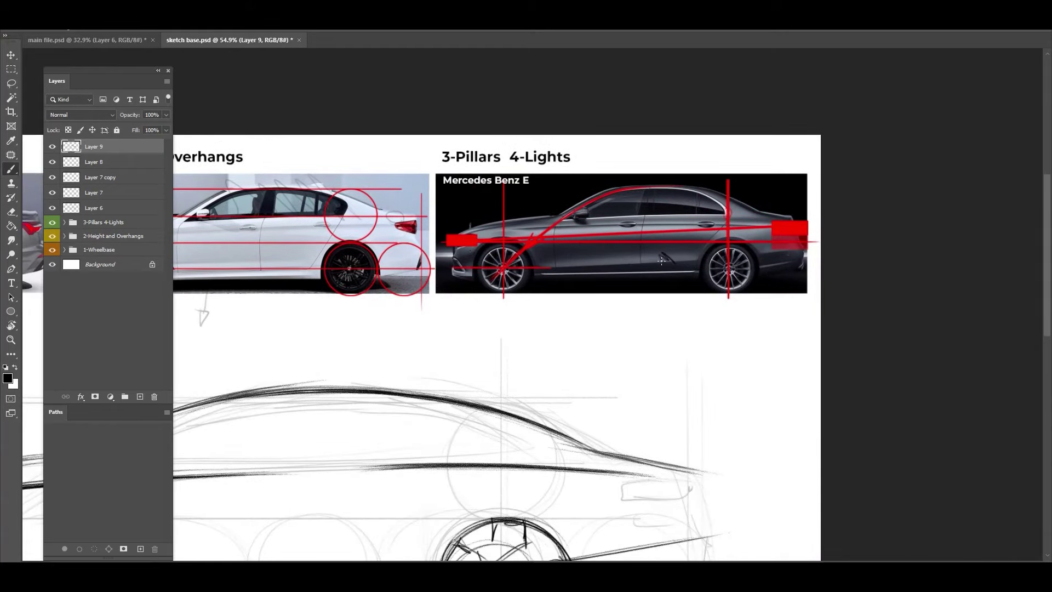
{"action": "left_click_drag", "start_coordinate": [677, 198], "coordinate": [667, 241]}
{"action": "mouse_move", "coordinate": [647, 252]}
{"action": "left_mouse_down"}
{"action": "mouse_move", "coordinate": [564, 252]}
{"action": "mouse_move", "coordinate": [603, 252]}
{"action": "left_mouse_up"}
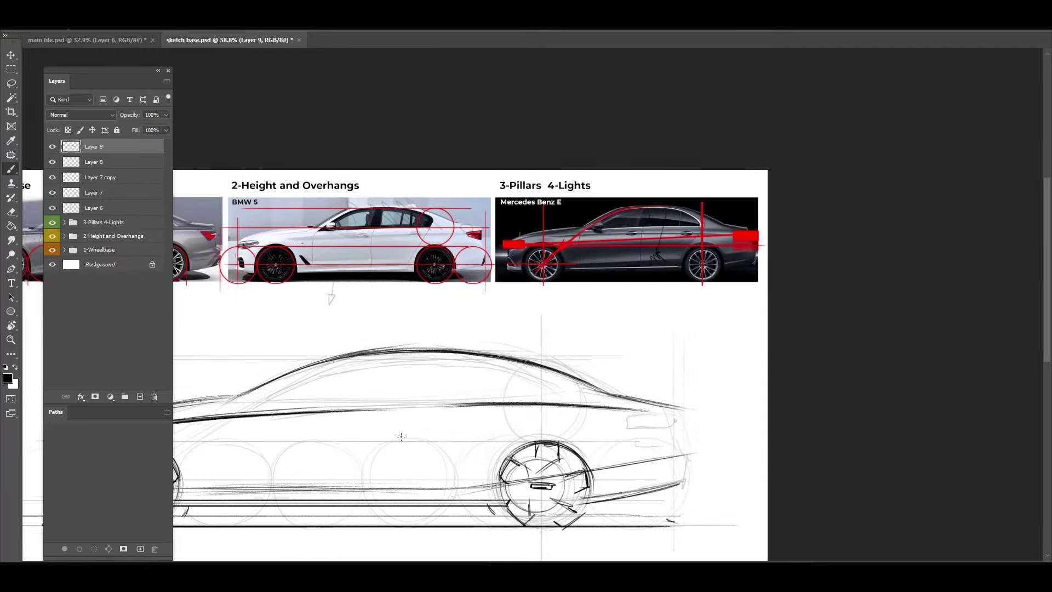
{"action": "left_click_drag", "start_coordinate": [414, 444], "coordinate": [563, 370]}
{"action": "left_click_drag", "start_coordinate": [515, 406], "coordinate": [458, 390]}
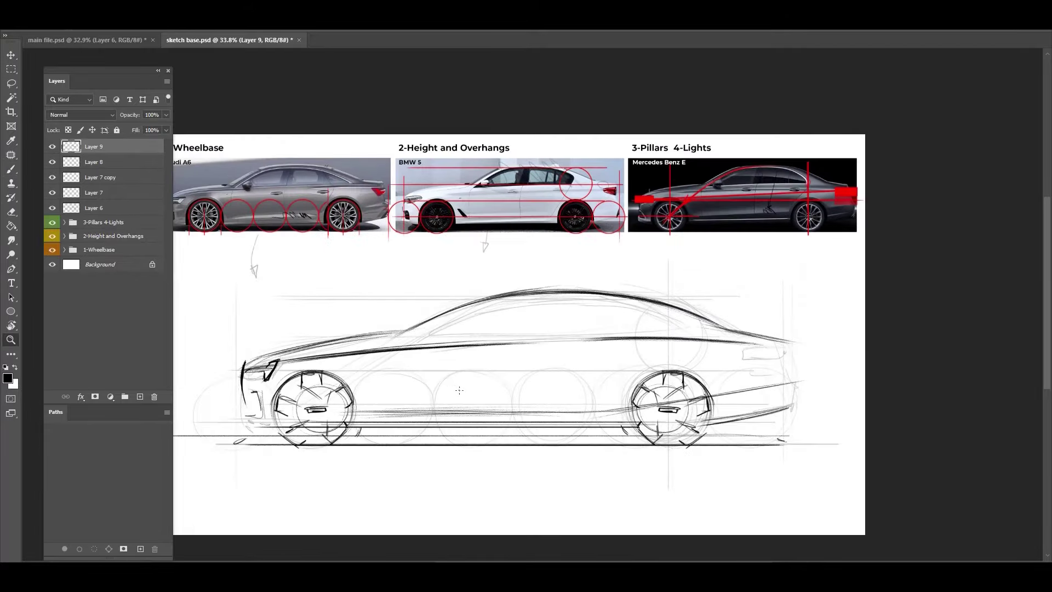
Rotate the canvas and draw the angular tail light outline with an inner contour at the boot's rear edge.
{"action": "left_click_drag", "start_coordinate": [737, 348], "coordinate": [821, 341]}
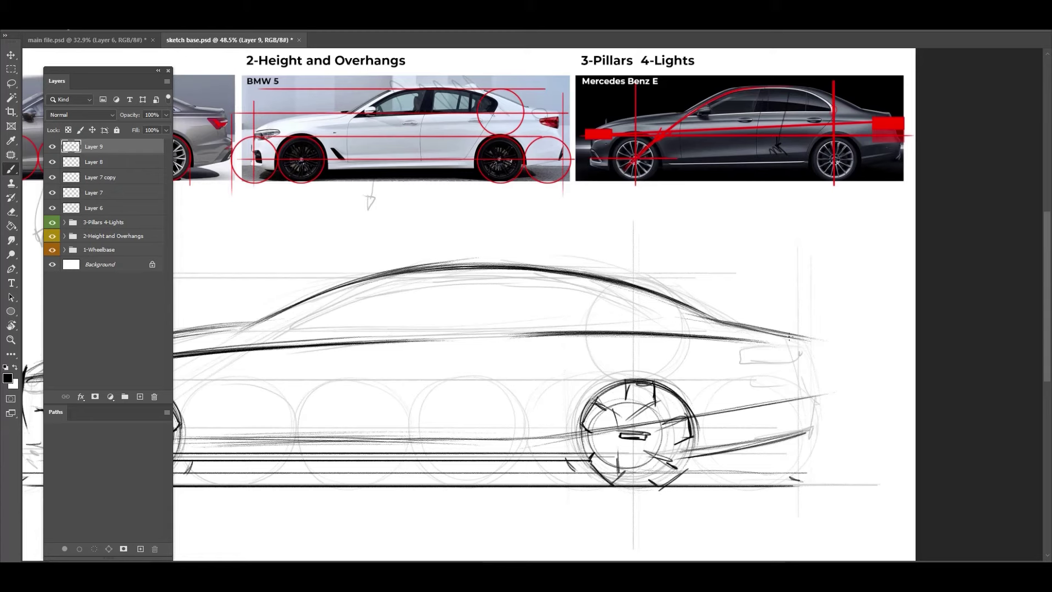
{"action": "mouse_move", "coordinate": [747, 340]}
{"action": "left_mouse_down"}
{"action": "mouse_move", "coordinate": [806, 343]}
{"action": "mouse_move", "coordinate": [752, 341]}
{"action": "mouse_move", "coordinate": [766, 362]}
{"action": "mouse_move", "coordinate": [802, 359]}
{"action": "left_mouse_up"}
{"action": "key", "text": "ctrl+z"}
{"action": "key", "text": "ctrl+space"}
{"action": "left_click_drag", "start_coordinate": [647, 384], "coordinate": [745, 384]}
{"action": "left_click_drag", "start_coordinate": [644, 364], "coordinate": [481, 329]}
{"action": "key", "text": "r"}
{"action": "mouse_move", "coordinate": [719, 364]}
{"action": "left_mouse_down"}
{"action": "mouse_move", "coordinate": [594, 387]}
{"action": "mouse_move", "coordinate": [528, 287]}
{"action": "left_mouse_up"}
{"action": "key", "text": "space"}
{"action": "mouse_move", "coordinate": [553, 245]}
{"action": "left_mouse_down"}
{"action": "mouse_move", "coordinate": [549, 275]}
{"action": "mouse_move", "coordinate": [623, 344]}
{"action": "left_mouse_up"}
{"action": "left_click_drag", "start_coordinate": [555, 297], "coordinate": [610, 334]}
{"action": "mouse_move", "coordinate": [602, 327]}
{"action": "left_mouse_down"}
{"action": "mouse_move", "coordinate": [567, 274]}
{"action": "mouse_move", "coordinate": [567, 291]}
{"action": "mouse_move", "coordinate": [591, 312]}
{"action": "mouse_move", "coordinate": [567, 285]}
{"action": "mouse_move", "coordinate": [613, 310]}
{"action": "left_mouse_up"}
{"action": "key", "text": "ctrl+z"}
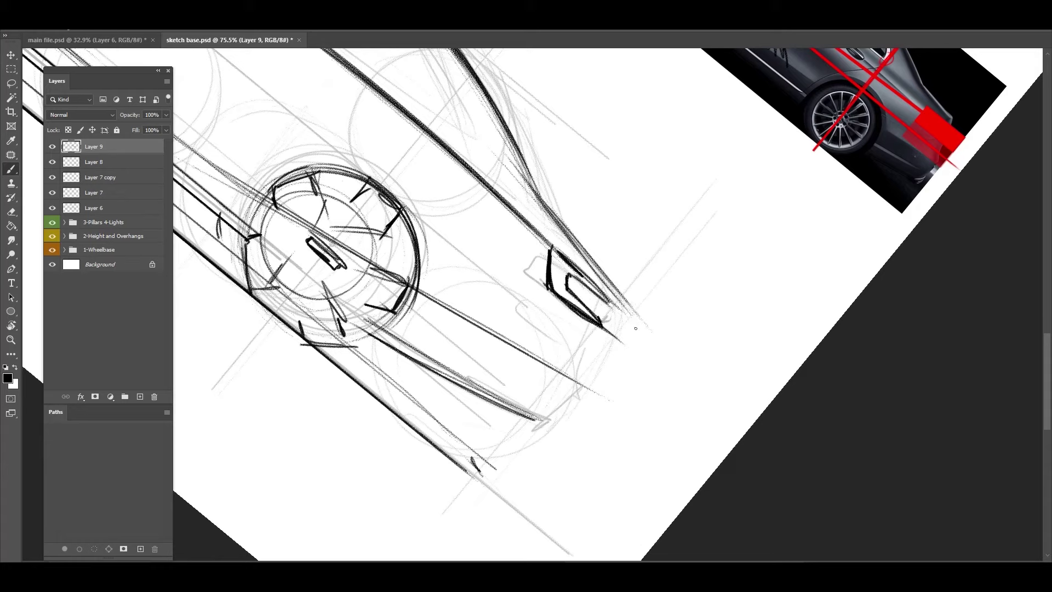
Extend the boot edge above the tail light, reset the canvas rotation and draw the rear bumper's profile.
{"action": "left_click_drag", "start_coordinate": [575, 273], "coordinate": [641, 334]}
{"action": "left_click_drag", "start_coordinate": [564, 255], "coordinate": [664, 346]}
{"action": "key", "text": "Escape"}
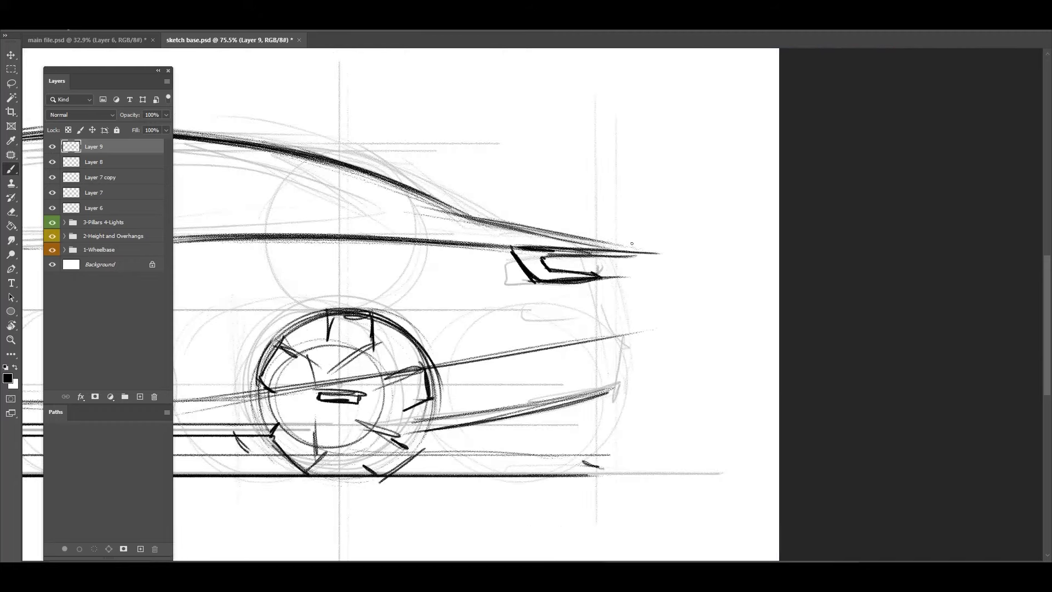
{"action": "left_click_drag", "start_coordinate": [625, 264], "coordinate": [613, 387]}
Rotate the canvas and draw the lower edge of the side windows just above the shoulder line.
{"action": "key", "text": "z"}
{"action": "mouse_move", "coordinate": [570, 301]}
{"action": "left_mouse_down"}
{"action": "mouse_move", "coordinate": [462, 291]}
{"action": "mouse_move", "coordinate": [386, 237]}
{"action": "mouse_move", "coordinate": [400, 230]}
{"action": "left_mouse_up"}
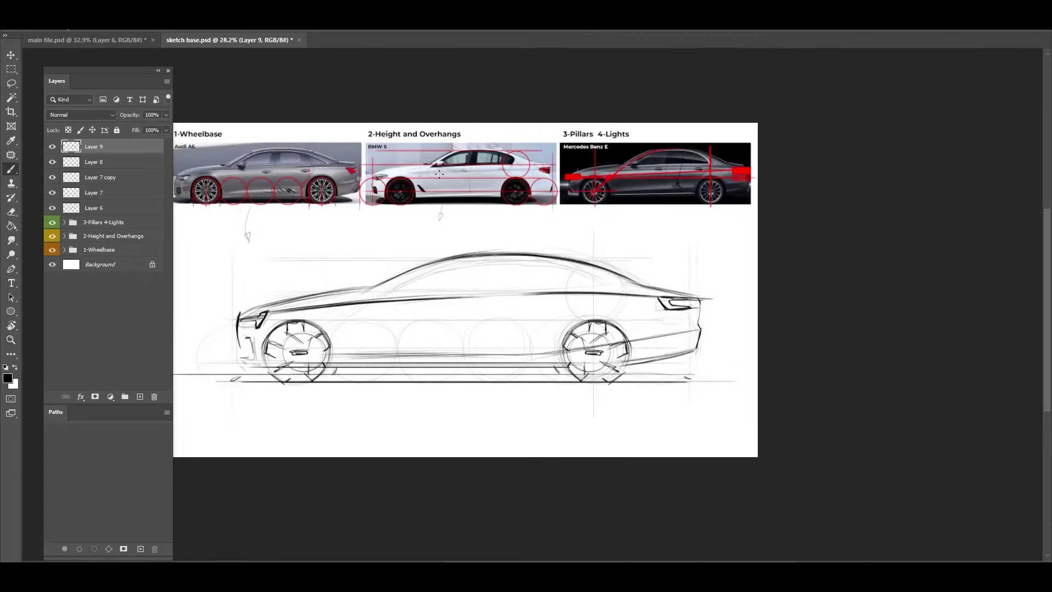
{"action": "key", "text": "r"}
{"action": "mouse_move", "coordinate": [663, 392]}
{"action": "left_mouse_down"}
{"action": "mouse_move", "coordinate": [641, 418]}
{"action": "mouse_move", "coordinate": [571, 457]}
{"action": "left_mouse_up"}
{"action": "key", "text": "z"}
{"action": "left_click_drag", "start_coordinate": [515, 280], "coordinate": [561, 280]}
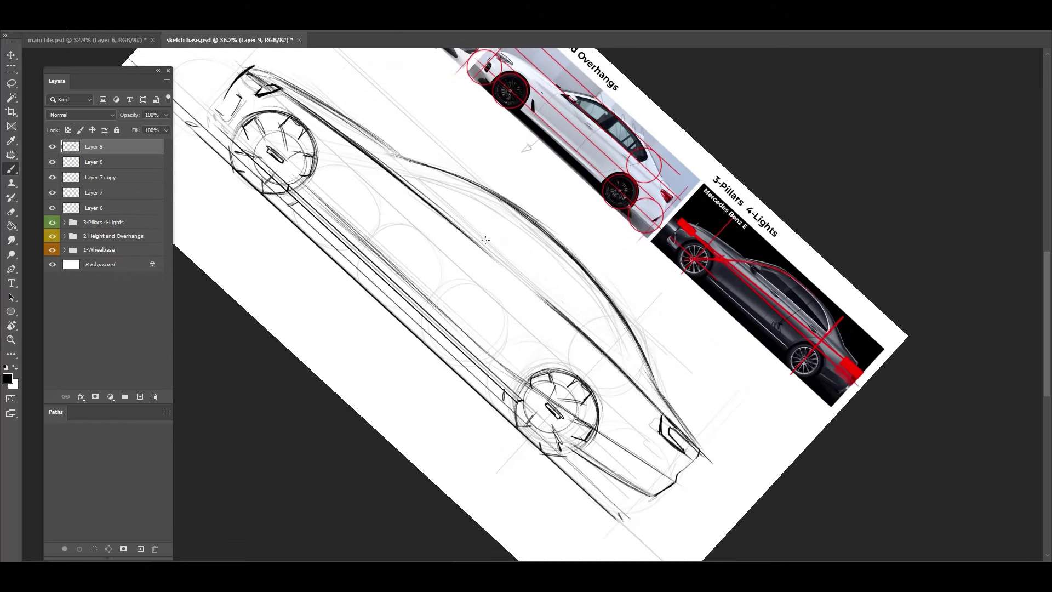
{"action": "left_click_drag", "start_coordinate": [416, 175], "coordinate": [571, 310]}
{"action": "left_click_drag", "start_coordinate": [418, 180], "coordinate": [589, 327]}
{"action": "left_click_drag", "start_coordinate": [446, 205], "coordinate": [604, 336]}
{"action": "key", "text": "ctrl+z"}
{"action": "key", "text": "ctrl+z"}
{"action": "left_click_drag", "start_coordinate": [443, 201], "coordinate": [558, 297]}
{"action": "left_click_drag", "start_coordinate": [457, 210], "coordinate": [597, 327]}
{"action": "left_click_drag", "start_coordinate": [505, 249], "coordinate": [595, 327]}
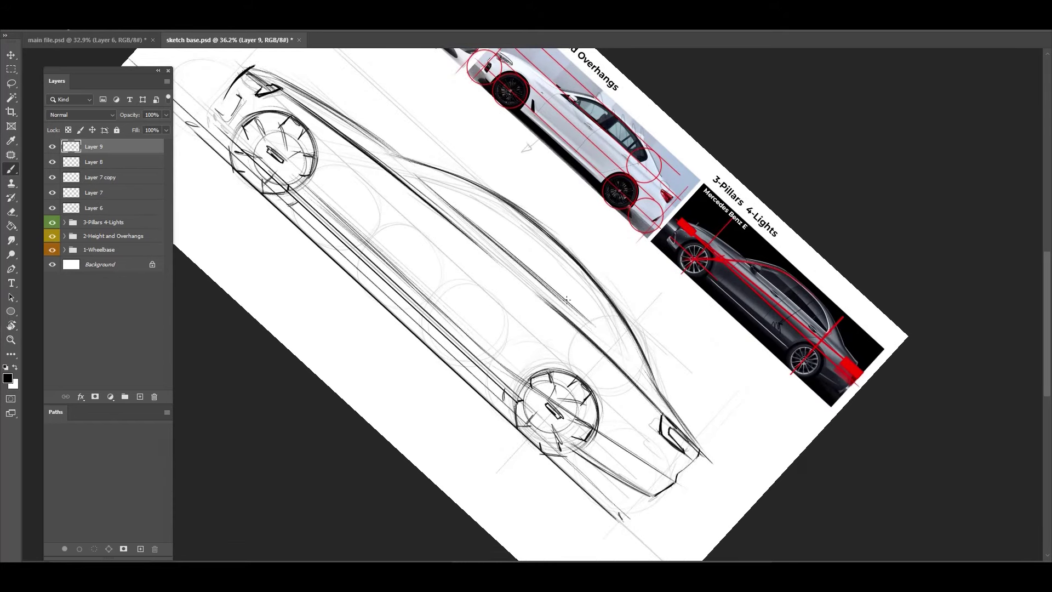
Shape the kinked rear corner of the side glass and sketch its upper edge beneath the rear roofline.
{"action": "left_click_drag", "start_coordinate": [560, 295], "coordinate": [627, 349]}
{"action": "left_click_drag", "start_coordinate": [601, 305], "coordinate": [622, 337]}
{"action": "left_click_drag", "start_coordinate": [574, 272], "coordinate": [630, 347]}
{"action": "left_click_drag", "start_coordinate": [554, 251], "coordinate": [629, 344]}
{"action": "left_click_drag", "start_coordinate": [517, 219], "coordinate": [595, 292]}
{"action": "left_click_drag", "start_coordinate": [532, 231], "coordinate": [581, 278]}
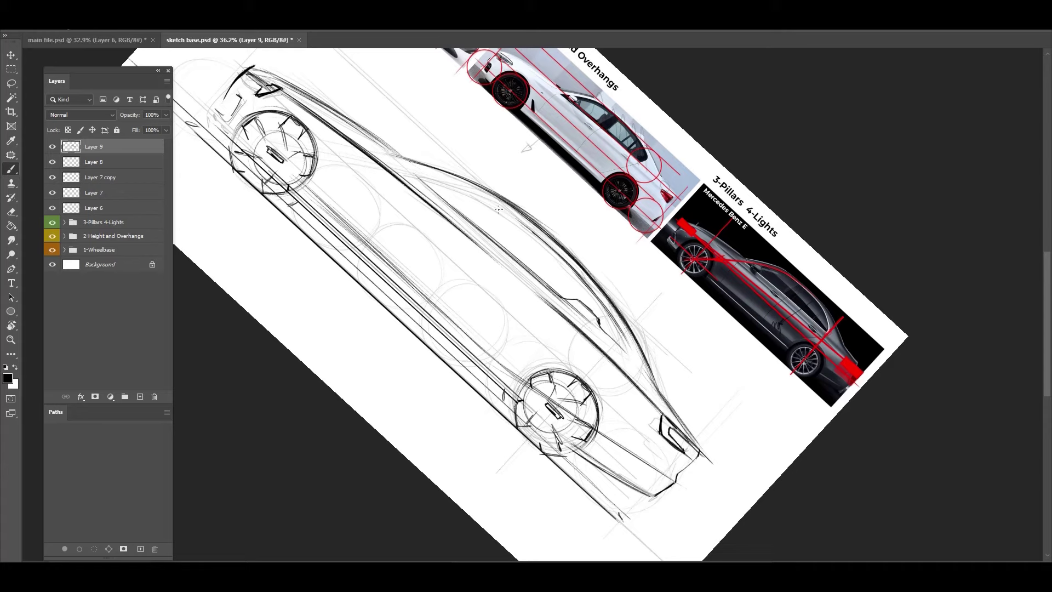
{"action": "left_click_drag", "start_coordinate": [488, 203], "coordinate": [599, 296]}
{"action": "left_click_drag", "start_coordinate": [560, 258], "coordinate": [619, 327]}
{"action": "mouse_move", "coordinate": [588, 283]}
{"action": "left_mouse_down"}
{"action": "mouse_move", "coordinate": [639, 364]}
{"action": "mouse_move", "coordinate": [621, 329]}
{"action": "mouse_move", "coordinate": [629, 358]}
{"action": "left_mouse_up"}
{"action": "mouse_move", "coordinate": [573, 302]}
{"action": "left_mouse_down"}
{"action": "mouse_move", "coordinate": [628, 347]}
{"action": "mouse_move", "coordinate": [600, 325]}
{"action": "left_mouse_up"}
Carry the side glass's upper edge forward down to the A-pillar base, and reset the canvas rotation.
{"action": "left_click_drag", "start_coordinate": [582, 278], "coordinate": [503, 207]}
{"action": "left_click_drag", "start_coordinate": [547, 242], "coordinate": [423, 179]}
{"action": "left_click_drag", "start_coordinate": [534, 228], "coordinate": [399, 170]}
{"action": "left_click_drag", "start_coordinate": [507, 206], "coordinate": [399, 166]}
{"action": "key", "text": "ctrl+z"}
{"action": "key", "text": "ctrl+z"}
{"action": "key", "text": "Escape"}
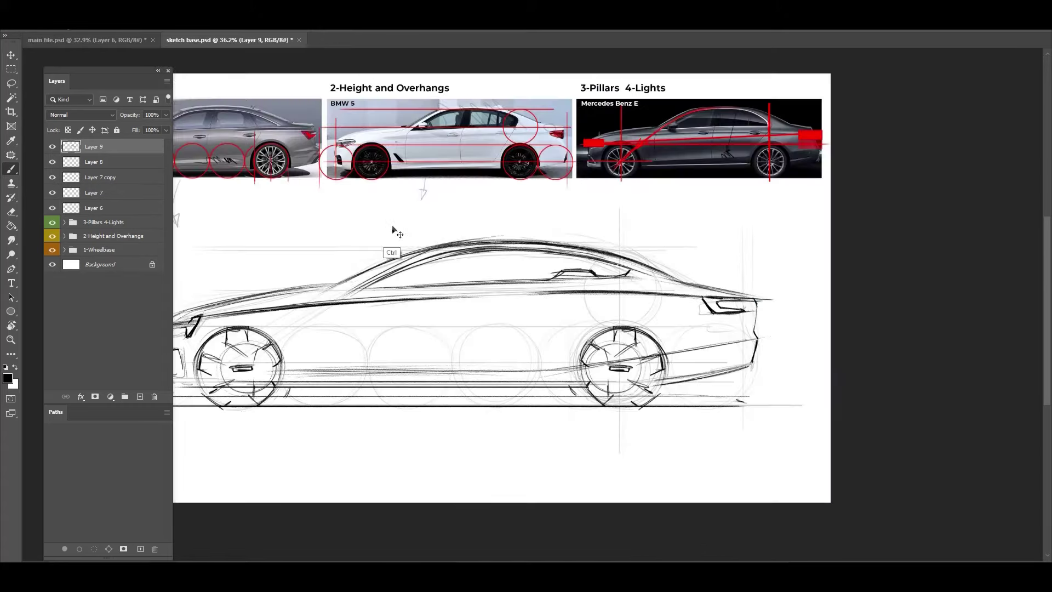
Try to reinforce the windshield line between the bonnet's rear edge and the roof, and undo the strokes.
{"action": "key", "text": "ctrl+z"}
{"action": "left_click_drag", "start_coordinate": [388, 239], "coordinate": [519, 219]}
{"action": "left_click_drag", "start_coordinate": [492, 255], "coordinate": [562, 229]}
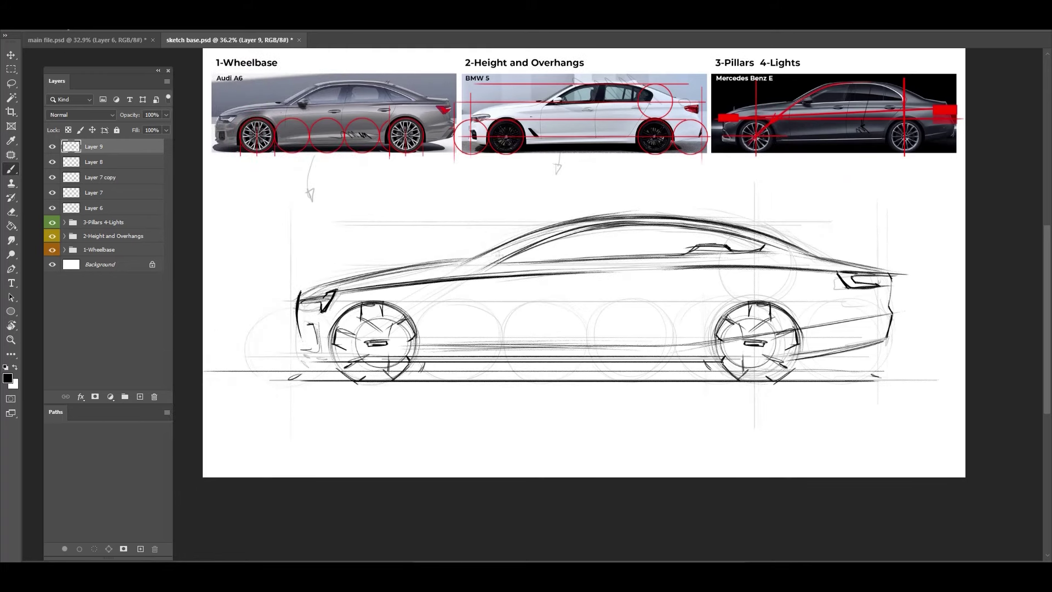
{"action": "key", "text": "ctrl+z"}
{"action": "mouse_move", "coordinate": [474, 260]}
{"action": "left_mouse_down"}
{"action": "mouse_move", "coordinate": [554, 225]}
{"action": "mouse_move", "coordinate": [530, 237]}
{"action": "mouse_move", "coordinate": [546, 225]}
{"action": "left_mouse_up"}
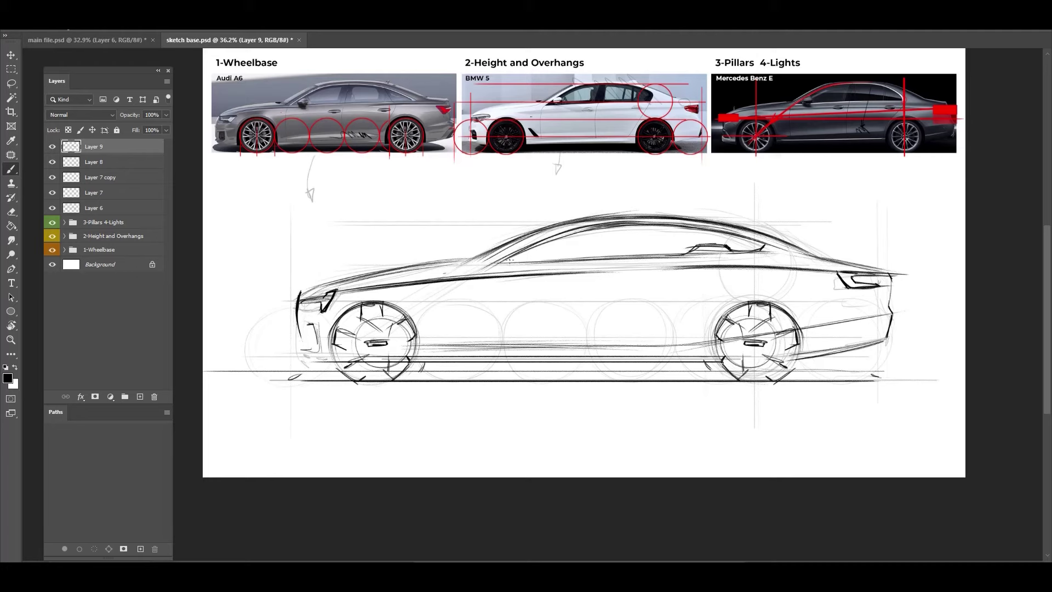
{"action": "mouse_move", "coordinate": [507, 253]}
{"action": "left_mouse_down"}
{"action": "mouse_move", "coordinate": [358, 344]}
{"action": "mouse_move", "coordinate": [521, 250]}
{"action": "left_mouse_up"}
{"action": "key", "text": "ctrl+z"}
{"action": "key", "text": "ctrl+z"}
{"action": "left_click_drag", "start_coordinate": [759, 208], "coordinate": [761, 339]}
Rotate the canvas and retrace the bonnet line between the headlight and the windshield base.
{"action": "key", "text": "ctrl+space"}
{"action": "mouse_move", "coordinate": [476, 291]}
{"action": "left_mouse_down"}
{"action": "mouse_move", "coordinate": [397, 275]}
{"action": "mouse_move", "coordinate": [425, 258]}
{"action": "mouse_move", "coordinate": [297, 260]}
{"action": "mouse_move", "coordinate": [384, 188]}
{"action": "left_mouse_up"}
{"action": "key", "text": "ctrl+space"}
{"action": "key", "text": "b"}
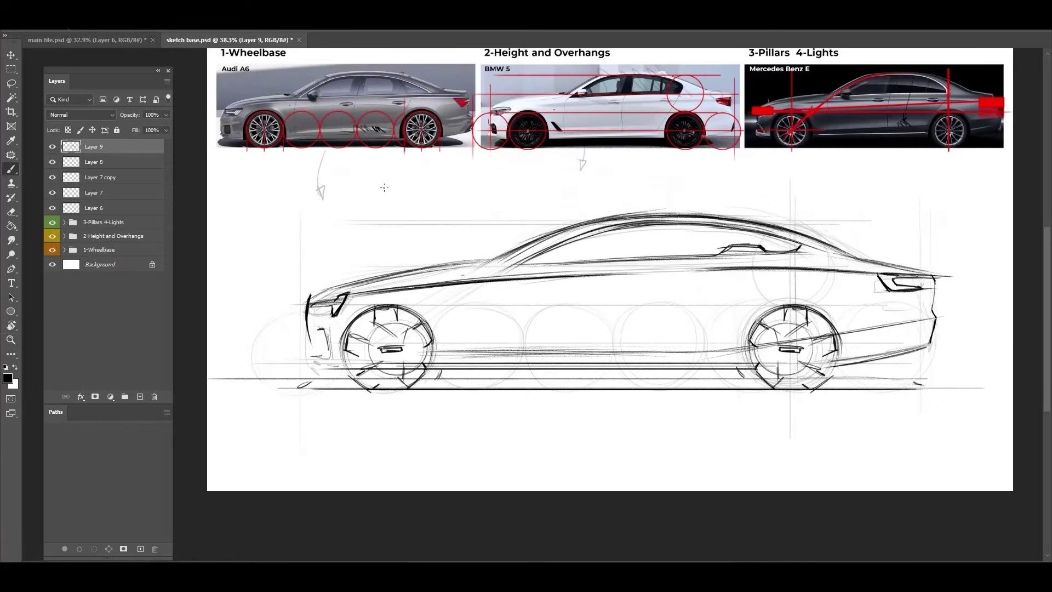
{"action": "left_click_drag", "start_coordinate": [441, 265], "coordinate": [495, 259]}
{"action": "key", "text": "r"}
{"action": "left_click_drag", "start_coordinate": [412, 273], "coordinate": [464, 161]}
{"action": "left_click_drag", "start_coordinate": [411, 120], "coordinate": [529, 223]}
{"action": "left_click_drag", "start_coordinate": [414, 121], "coordinate": [548, 242]}
{"action": "key", "text": "ctrl+z"}
{"action": "key", "text": "ctrl+z"}
{"action": "left_click_drag", "start_coordinate": [442, 141], "coordinate": [544, 243]}
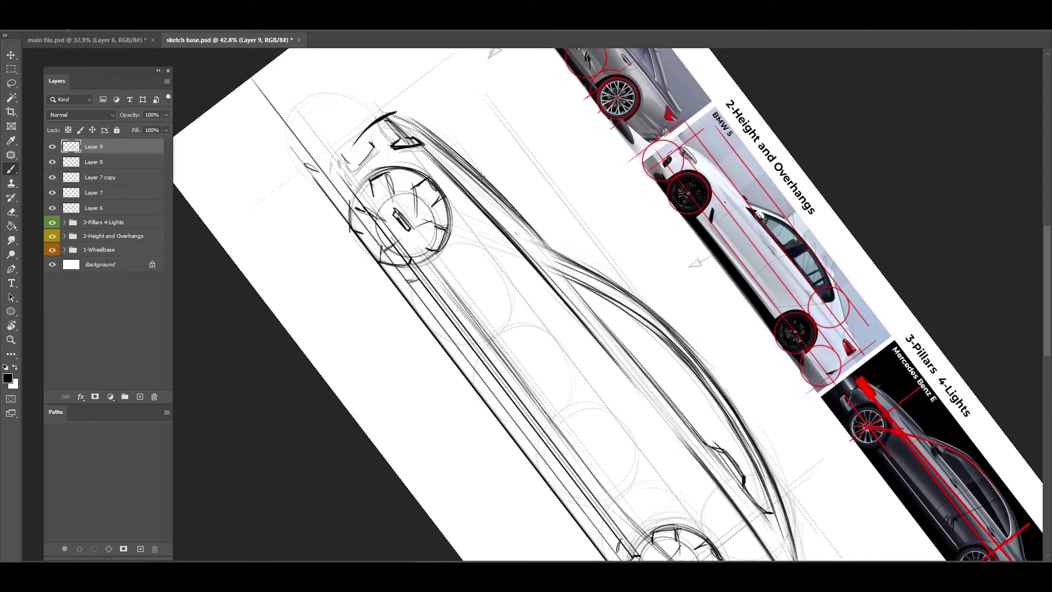
Thicken the bonnet contour with overlapping dark strokes, and undo the last stroke near the headlight.
{"action": "left_click_drag", "start_coordinate": [418, 125], "coordinate": [521, 217]}
{"action": "left_click_drag", "start_coordinate": [422, 129], "coordinate": [509, 204]}
{"action": "left_click_drag", "start_coordinate": [410, 119], "coordinate": [539, 235]}
{"action": "left_click_drag", "start_coordinate": [464, 158], "coordinate": [518, 210]}
{"action": "mouse_move", "coordinate": [402, 116]}
{"action": "left_mouse_down"}
{"action": "mouse_move", "coordinate": [500, 192]}
{"action": "mouse_move", "coordinate": [473, 166]}
{"action": "left_mouse_up"}
{"action": "key", "text": "ctrl+z"}
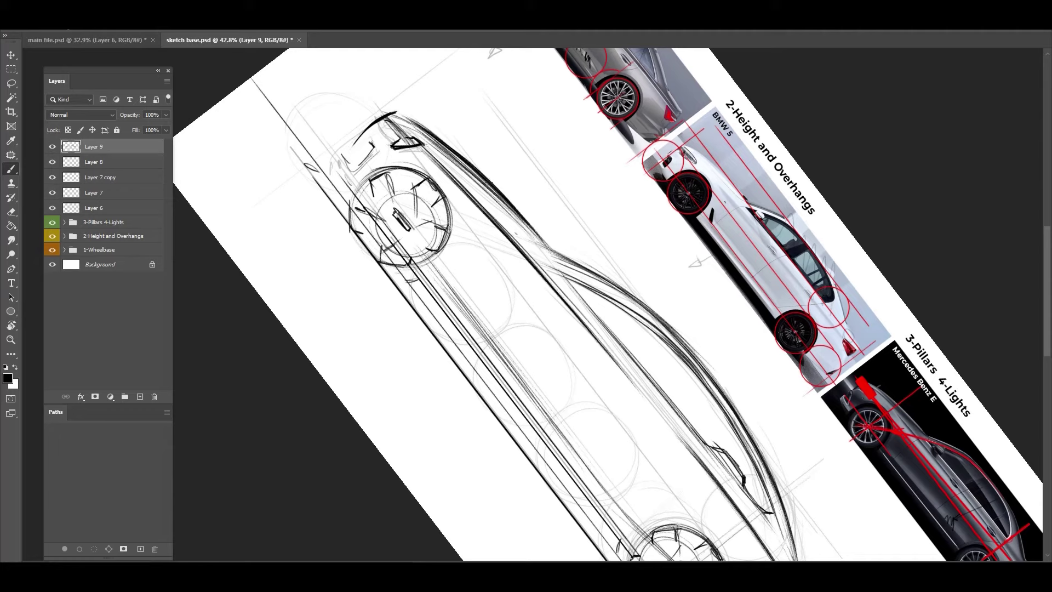
Darken the side glass's lower edge from the A-pillar base toward the rear.
{"action": "left_click_drag", "start_coordinate": [560, 344], "coordinate": [484, 228]}
{"action": "left_click_drag", "start_coordinate": [489, 162], "coordinate": [585, 276]}
{"action": "mouse_move", "coordinate": [485, 160]}
{"action": "left_mouse_down"}
{"action": "mouse_move", "coordinate": [640, 344]}
{"action": "mouse_move", "coordinate": [616, 310]}
{"action": "left_mouse_up"}
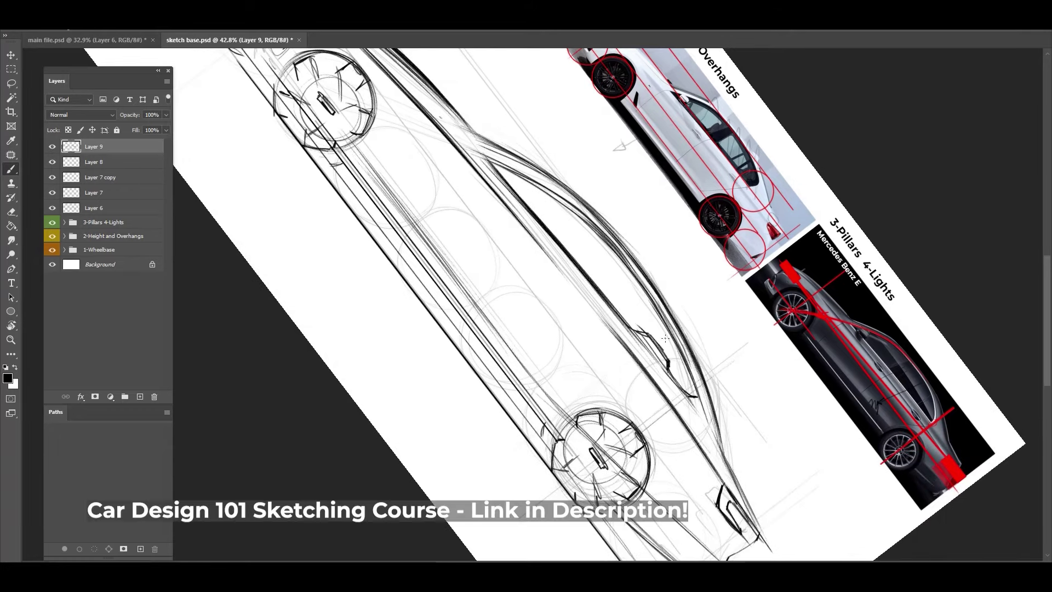
Reinforce the side glass's upper edge with dark strokes from the rear corner forward, undoing the stray strokes.
{"action": "left_click_drag", "start_coordinate": [691, 388], "coordinate": [599, 230]}
{"action": "left_click_drag", "start_coordinate": [625, 264], "coordinate": [500, 167]}
{"action": "key", "text": "ctrl+z"}
{"action": "left_click_drag", "start_coordinate": [610, 242], "coordinate": [504, 166]}
{"action": "mouse_move", "coordinate": [595, 226]}
{"action": "left_mouse_down"}
{"action": "mouse_move", "coordinate": [490, 160]}
{"action": "mouse_move", "coordinate": [549, 174]}
{"action": "mouse_move", "coordinate": [511, 154]}
{"action": "mouse_move", "coordinate": [586, 205]}
{"action": "mouse_move", "coordinate": [476, 141]}
{"action": "left_mouse_up"}
{"action": "key", "text": "ctrl+z"}
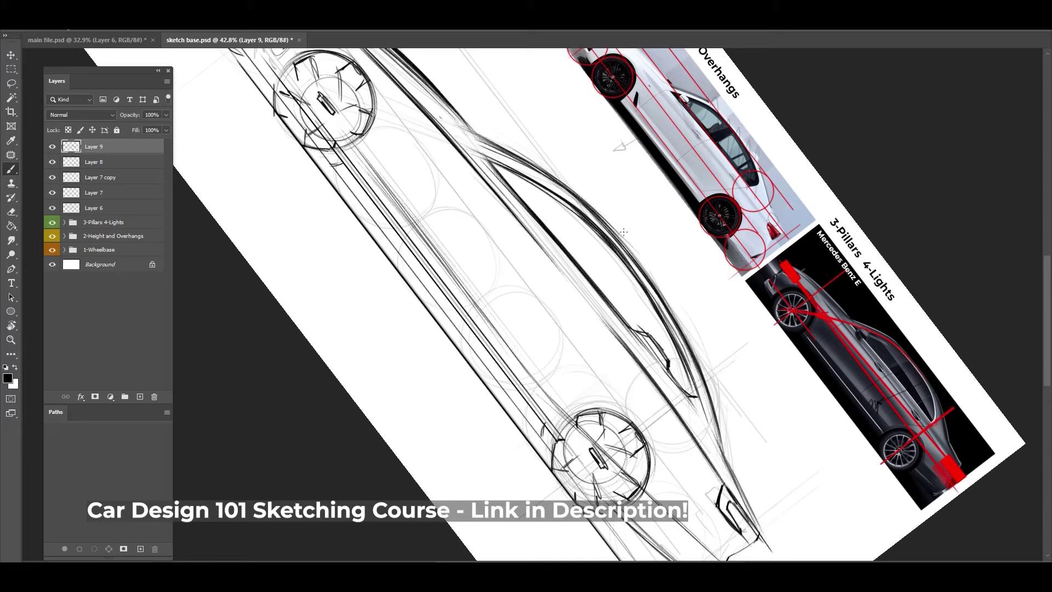
Undo the previous stroke and darken the sill line between the front and rear wheels.
{"action": "key", "text": "z"}
{"action": "mouse_move", "coordinate": [619, 319]}
{"action": "left_mouse_down"}
{"action": "mouse_move", "coordinate": [492, 246]}
{"action": "mouse_move", "coordinate": [570, 248]}
{"action": "left_mouse_up"}
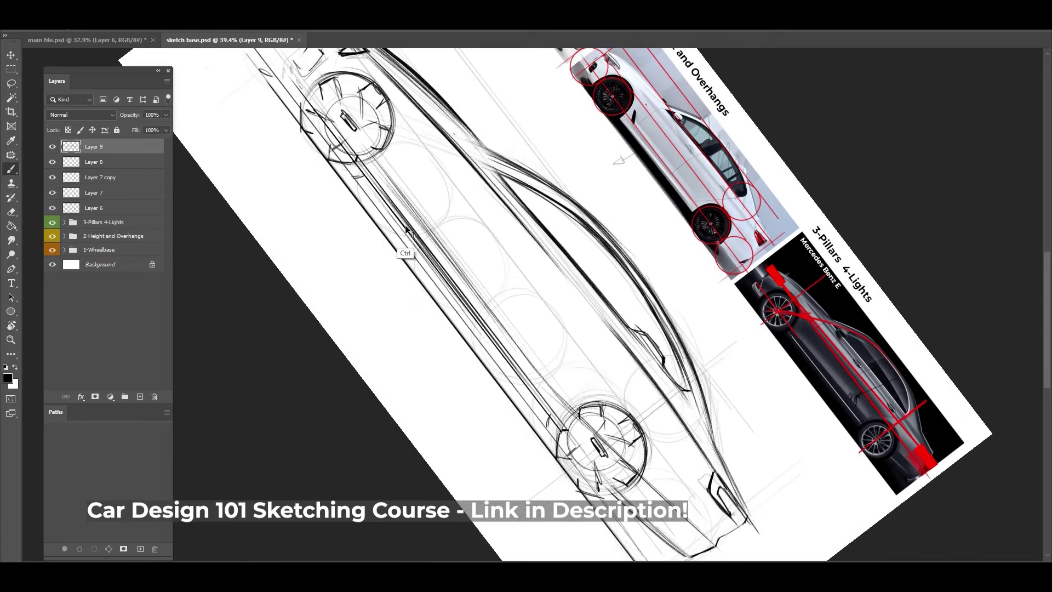
{"action": "key", "text": "ctrl+z"}
{"action": "left_click_drag", "start_coordinate": [377, 185], "coordinate": [516, 364]}
{"action": "mouse_move", "coordinate": [360, 164]}
{"action": "left_mouse_down"}
{"action": "mouse_move", "coordinate": [525, 377]}
{"action": "mouse_move", "coordinate": [549, 431]}
{"action": "left_mouse_up"}
{"action": "left_click_drag", "start_coordinate": [508, 354], "coordinate": [368, 179]}
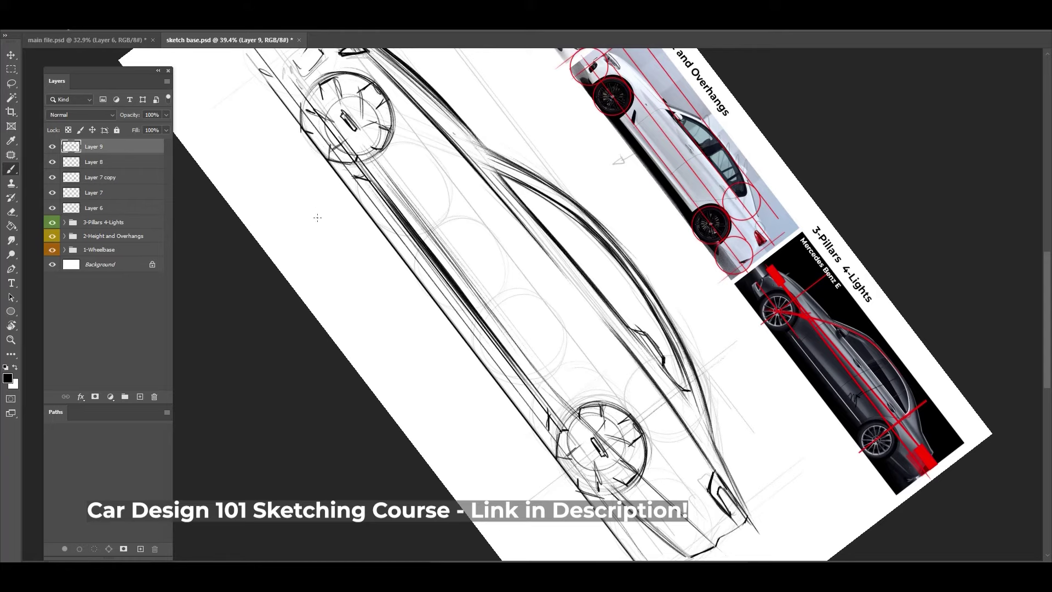
Reset the canvas rotation and temporarily hide Layers 7, 7 copy, 8 and 9 to examine the construction sketch underneath.
{"action": "key", "text": "Escape"}
{"action": "key", "text": "z"}
{"action": "left_click_drag", "start_coordinate": [441, 257], "coordinate": [434, 302]}
{"action": "key", "text": "space"}
{"action": "left_click", "coordinate": [52, 162]}
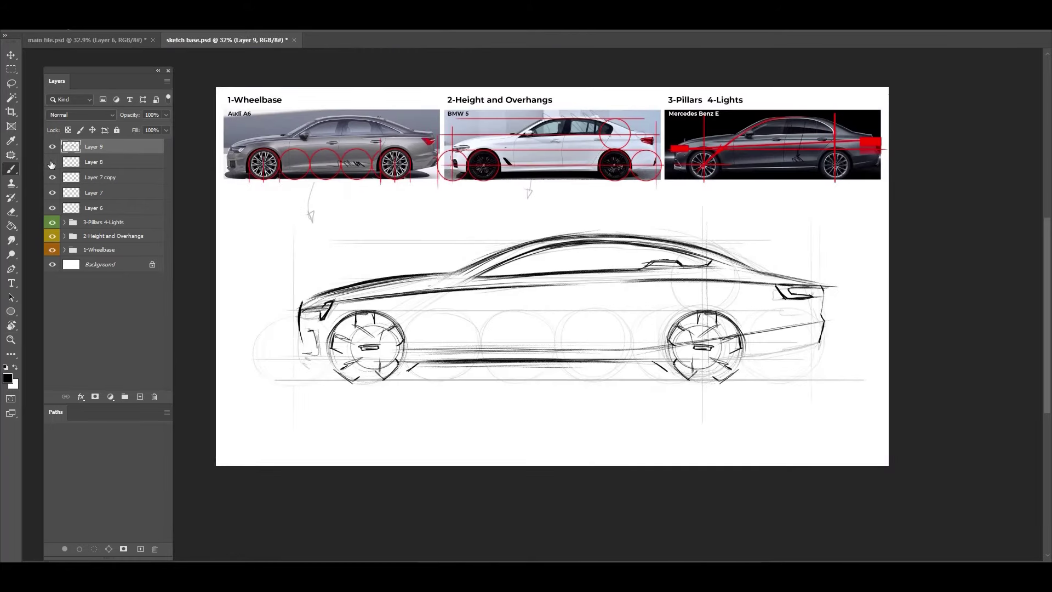
{"action": "left_click", "coordinate": [51, 164]}
{"action": "left_click", "coordinate": [52, 148]}
{"action": "left_click", "coordinate": [52, 162]}
{"action": "left_click", "coordinate": [52, 178]}
{"action": "left_click", "coordinate": [52, 193]}
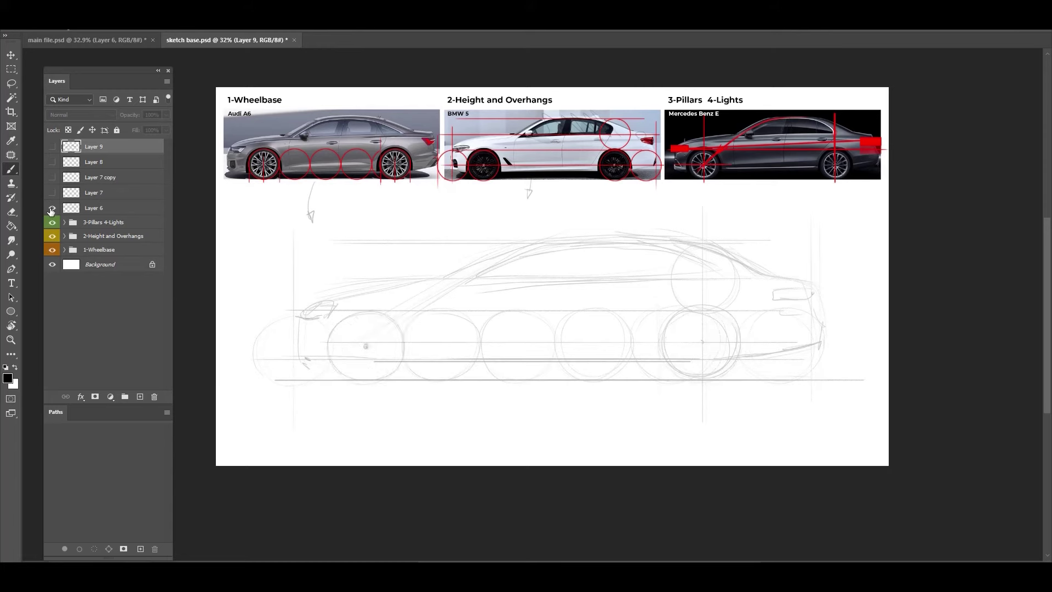
Show the refined line layers again and leave the construction sketch on Layer 6 hidden.
{"action": "left_click", "coordinate": [51, 208]}
{"action": "left_click_drag", "start_coordinate": [52, 209], "coordinate": [51, 147]}
{"action": "left_click", "coordinate": [51, 208]}
{"action": "left_click", "coordinate": [51, 207]}
Add a new layer above Layer 9 and sketch the front door's curved shutline behind the front wheel.
{"action": "key", "text": "z"}
{"action": "mouse_move", "coordinate": [455, 302]}
{"action": "left_mouse_down"}
{"action": "mouse_move", "coordinate": [368, 300]}
{"action": "mouse_move", "coordinate": [470, 312]}
{"action": "left_mouse_up"}
{"action": "key", "text": "b"}
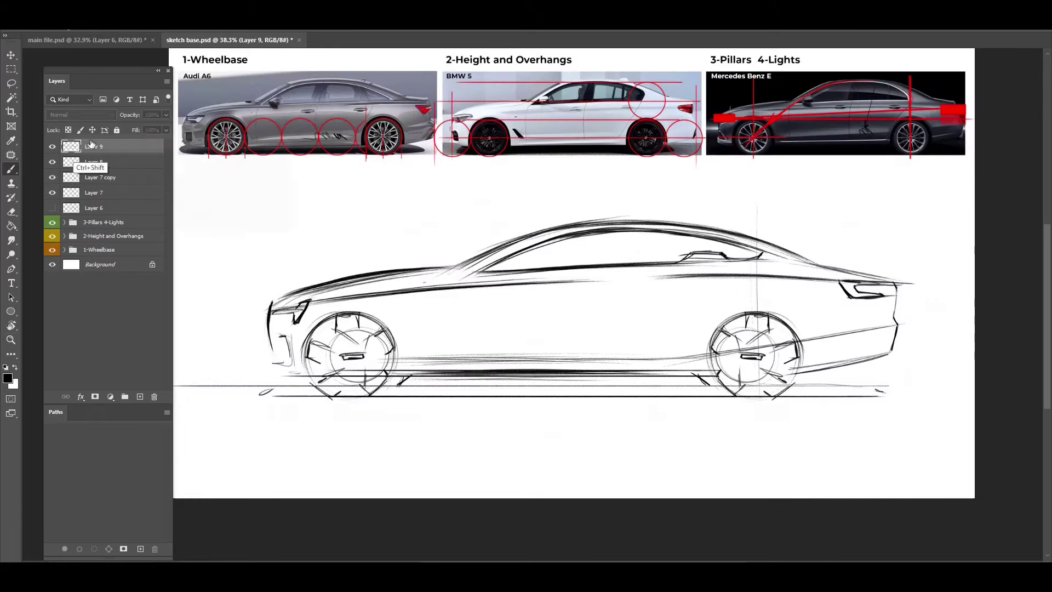
{"action": "key", "text": "ctrl+shift+n"}
{"action": "key", "text": "Return"}
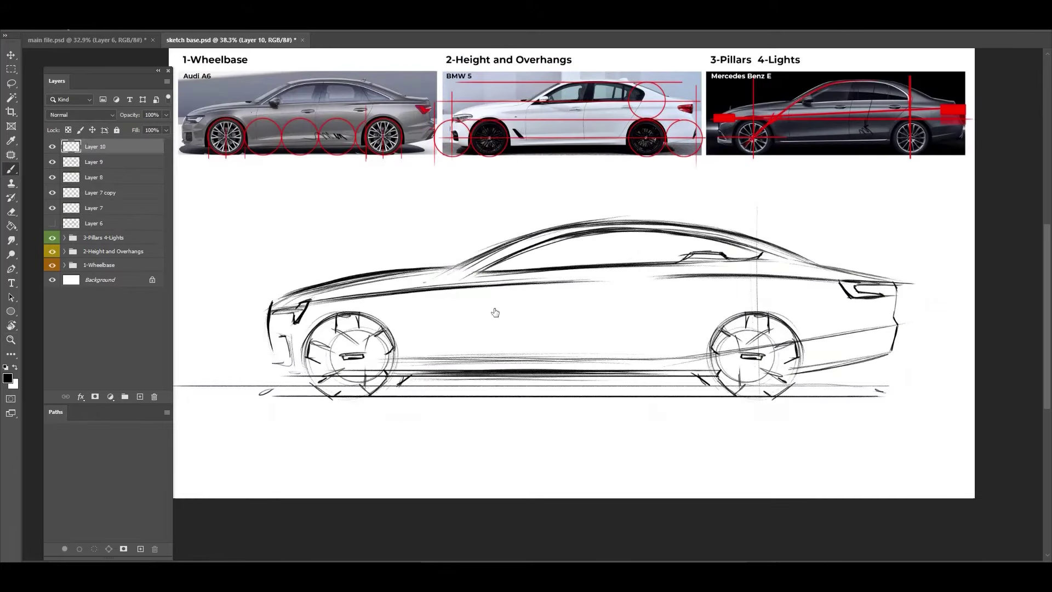
{"action": "key", "text": "z"}
{"action": "left_click_drag", "start_coordinate": [453, 254], "coordinate": [466, 255]}
{"action": "key", "text": "b"}
{"action": "left_click_drag", "start_coordinate": [463, 297], "coordinate": [457, 387]}
Sketch light wheel-arch arcs around the front and rear wheels.
{"action": "mouse_move", "coordinate": [392, 394]}
{"action": "left_mouse_down"}
{"action": "mouse_move", "coordinate": [263, 379]}
{"action": "mouse_move", "coordinate": [327, 323]}
{"action": "mouse_move", "coordinate": [270, 347]}
{"action": "left_mouse_up"}
{"action": "left_click_drag", "start_coordinate": [589, 348], "coordinate": [349, 329]}
{"action": "mouse_move", "coordinate": [647, 318]}
{"action": "left_mouse_down"}
{"action": "mouse_move", "coordinate": [575, 370]}
{"action": "mouse_move", "coordinate": [552, 316]}
{"action": "mouse_move", "coordinate": [607, 299]}
{"action": "left_mouse_up"}
{"action": "mouse_move", "coordinate": [662, 354]}
{"action": "left_mouse_down"}
{"action": "mouse_move", "coordinate": [605, 298]}
{"action": "mouse_move", "coordinate": [537, 330]}
{"action": "mouse_move", "coordinate": [597, 308]}
{"action": "left_mouse_up"}
{"action": "scroll", "coordinate": [529, 278], "scroll_direction": "down", "scroll_amount": 3}
{"action": "scroll", "coordinate": [395, 278], "scroll_direction": "up", "scroll_amount": 2}
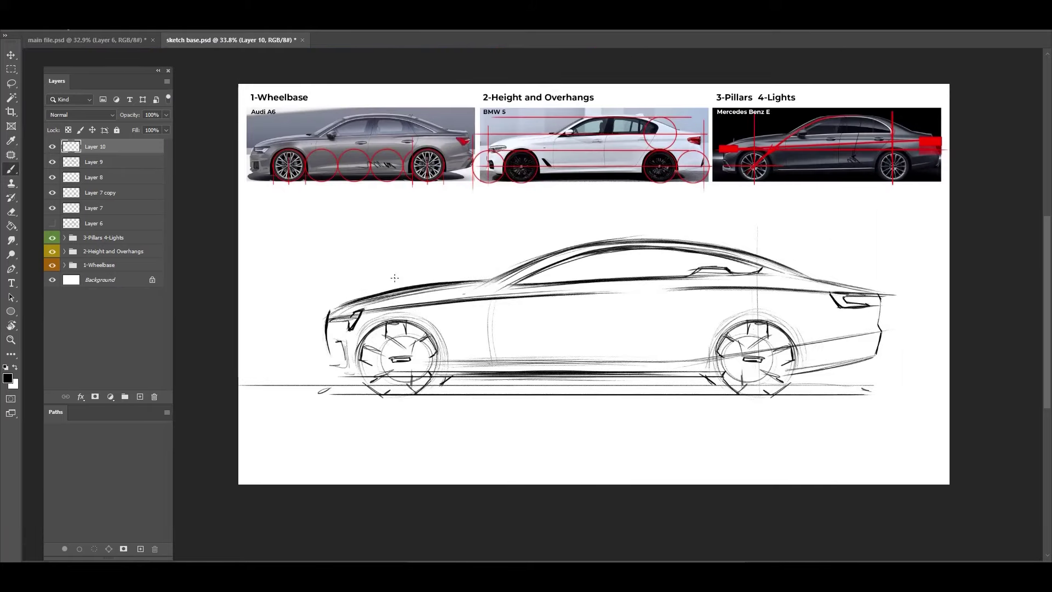
Enlarge the front wheel on Layer 7 slightly about its centre.
{"action": "left_click", "coordinate": [91, 208]}
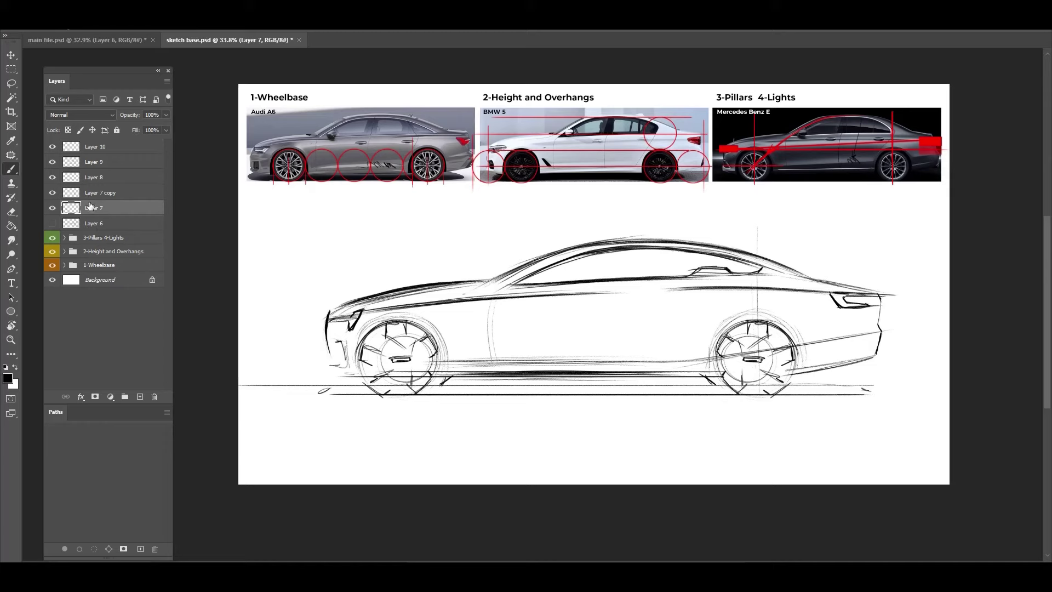
{"action": "key", "text": "ctrl+t"}
{"action": "left_click_drag", "start_coordinate": [354, 318], "coordinate": [346, 312]}
Enlarge the rear wheel on Layer 7 copy slightly and nudge it upward.
{"action": "left_click", "coordinate": [93, 193]}
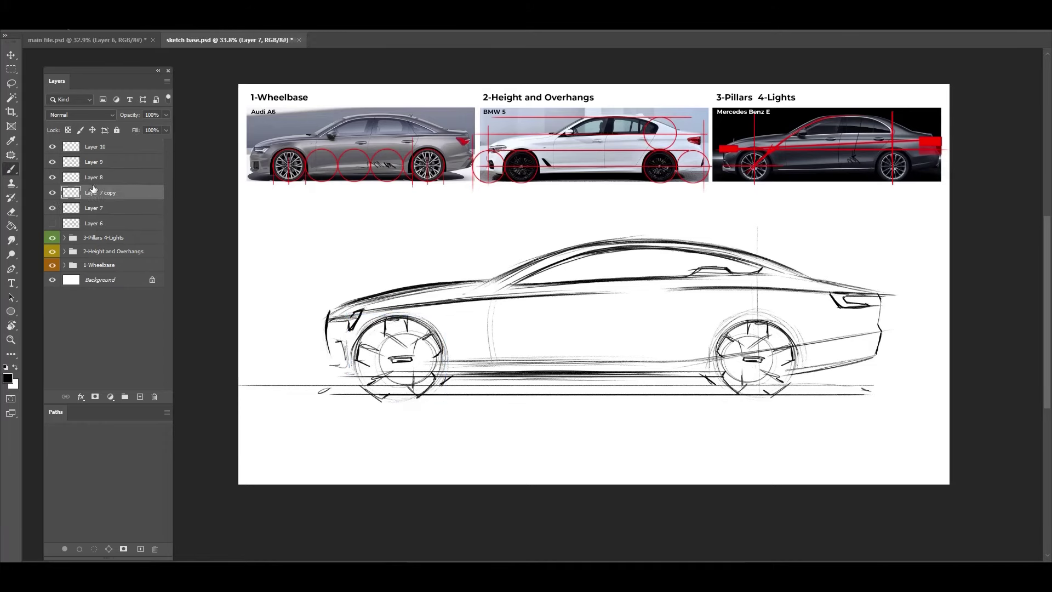
{"action": "key", "text": "ctrl+t"}
{"action": "left_click_drag", "start_coordinate": [712, 319], "coordinate": [705, 312]}
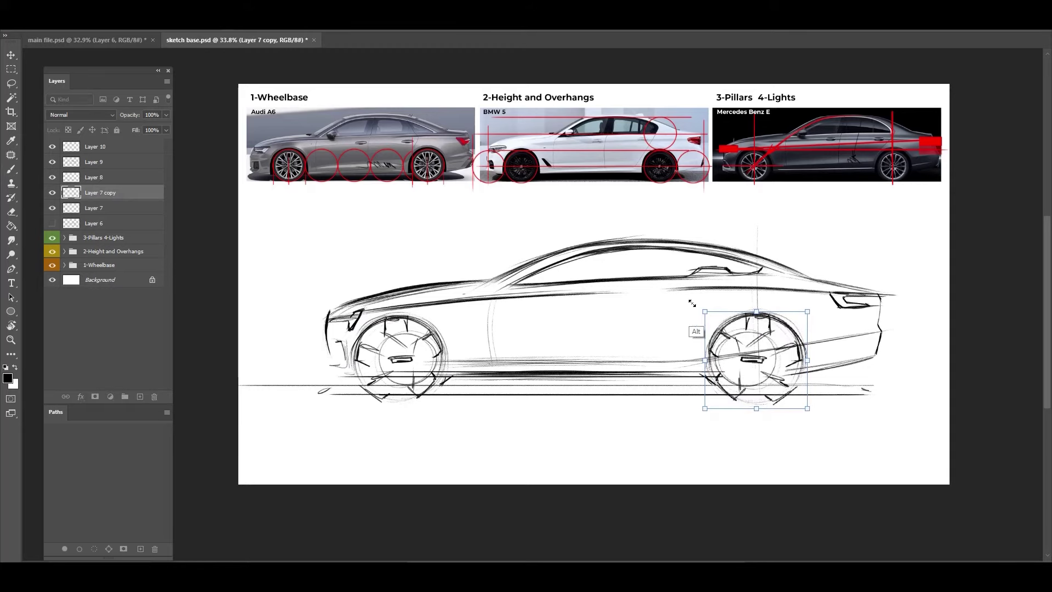
{"action": "key", "text": "Up"}
{"action": "key", "text": "Up"}
{"action": "key", "text": "Up"}
{"action": "key", "text": "Up"}
{"action": "key", "text": "Return"}
On a new layer, sketch the rear door's slanted cut line from the side glass down toward the rear wheel.
{"action": "key", "text": "z"}
{"action": "mouse_move", "coordinate": [469, 300]}
{"action": "left_mouse_down"}
{"action": "mouse_move", "coordinate": [380, 291]}
{"action": "mouse_move", "coordinate": [429, 281]}
{"action": "left_mouse_up"}
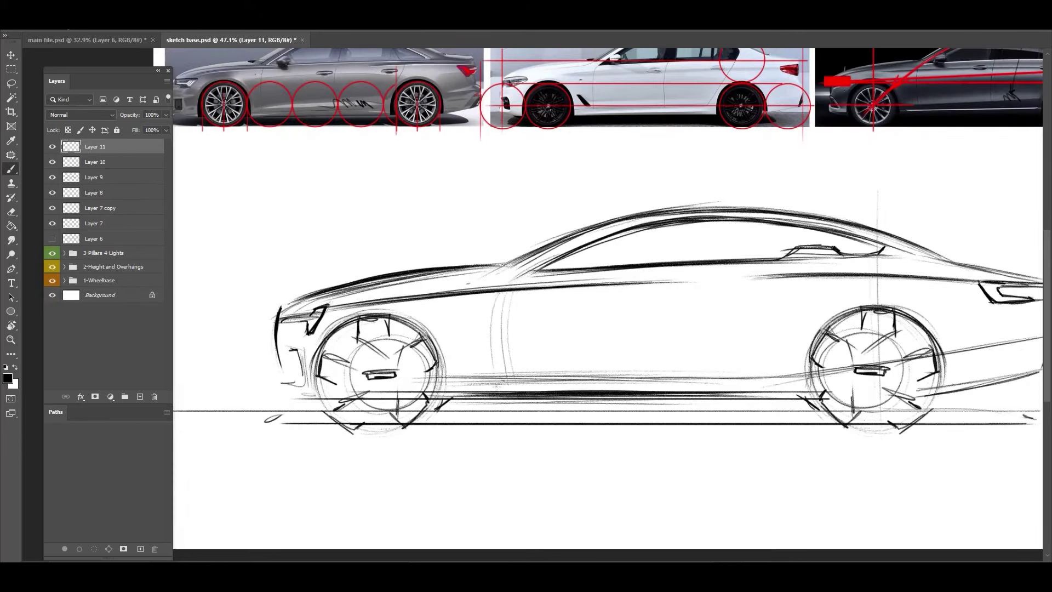
{"action": "mouse_move", "coordinate": [409, 321]}
{"action": "left_mouse_down"}
{"action": "mouse_move", "coordinate": [339, 313]}
{"action": "mouse_move", "coordinate": [268, 335]}
{"action": "left_mouse_up"}
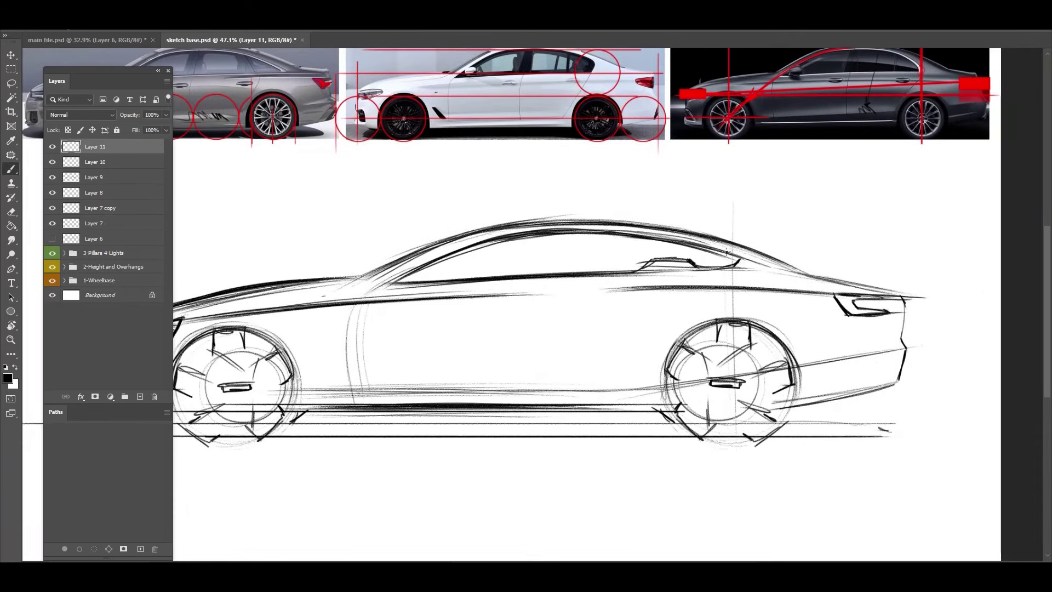
{"action": "left_click_drag", "start_coordinate": [697, 288], "coordinate": [636, 376]}
Mark the front and rear door spans on the BMW 5 reference with horizontal lines labelled %55-60 and %45-40.
{"action": "left_click_drag", "start_coordinate": [442, 133], "coordinate": [491, 319]}
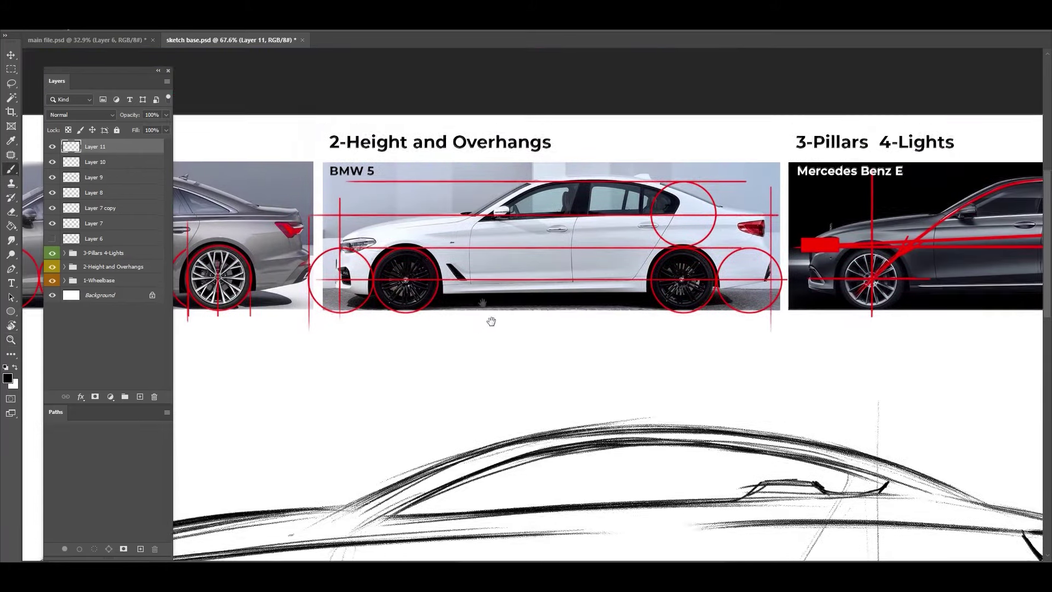
{"action": "left_click_drag", "start_coordinate": [570, 265], "coordinate": [469, 265]}
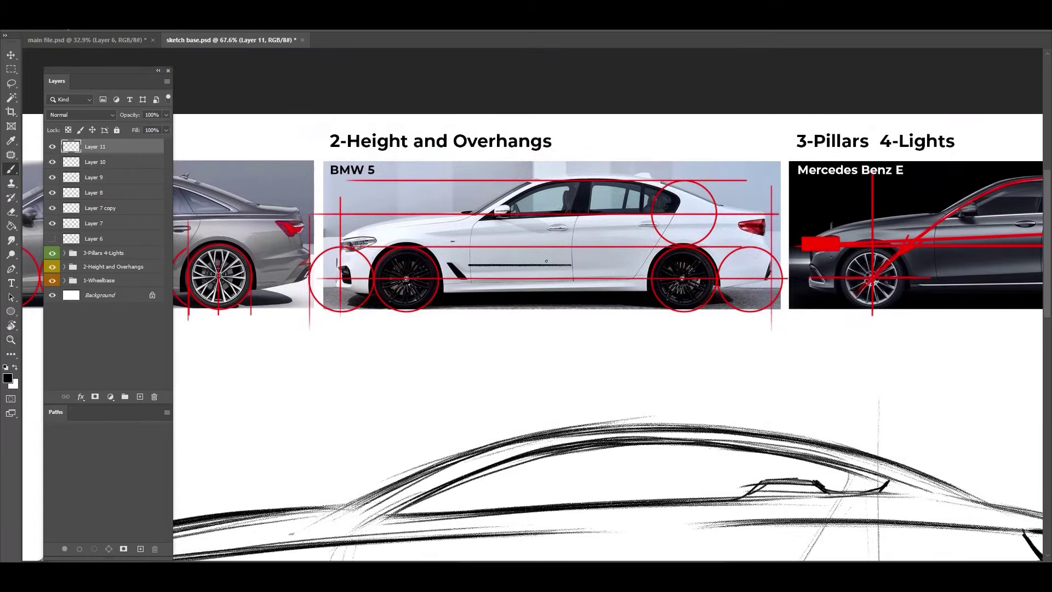
{"action": "left_click_drag", "start_coordinate": [642, 264], "coordinate": [585, 264]}
{"action": "key", "text": "ctrl+z"}
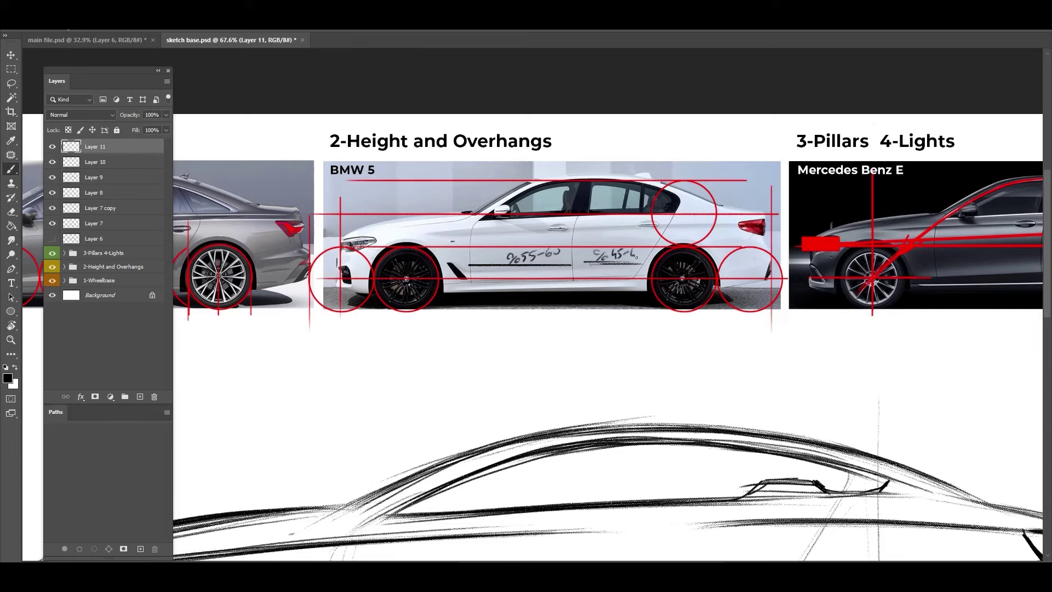
Sketch the B-pillar and the shutline between the doors from above the roof down to the sill.
{"action": "key", "text": "z"}
{"action": "left_click_drag", "start_coordinate": [535, 341], "coordinate": [474, 353]}
{"action": "key", "text": "space"}
{"action": "left_click_drag", "start_coordinate": [480, 433], "coordinate": [498, 277]}
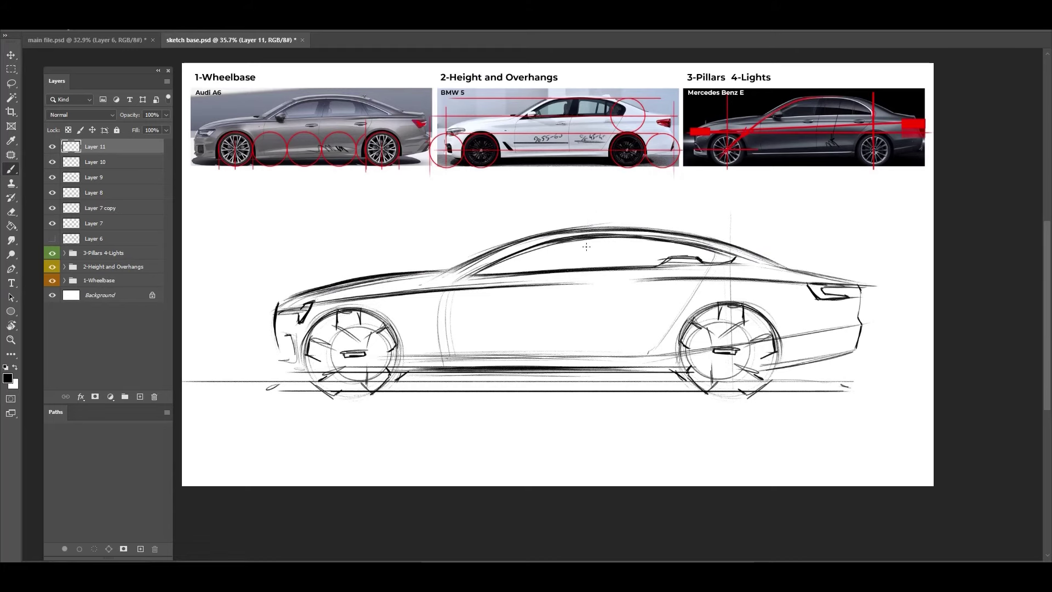
{"action": "left_click_drag", "start_coordinate": [599, 204], "coordinate": [583, 364]}
{"action": "left_click_drag", "start_coordinate": [582, 238], "coordinate": [577, 366]}
{"action": "left_click_drag", "start_coordinate": [465, 274], "coordinate": [557, 233]}
{"action": "key", "text": "ctrl+space"}
{"action": "mouse_move", "coordinate": [463, 305]}
{"action": "left_mouse_down"}
{"action": "mouse_move", "coordinate": [381, 300]}
{"action": "mouse_move", "coordinate": [492, 305]}
{"action": "left_mouse_up"}
{"action": "left_click_drag", "start_coordinate": [579, 236], "coordinate": [567, 360]}
Sketch the front seat, steering wheel and headrests inside the side glass.
{"action": "left_click_drag", "start_coordinate": [555, 260], "coordinate": [531, 284]}
{"action": "mouse_move", "coordinate": [427, 288]}
{"action": "left_mouse_down"}
{"action": "mouse_move", "coordinate": [483, 284]}
{"action": "mouse_move", "coordinate": [464, 290]}
{"action": "left_mouse_up"}
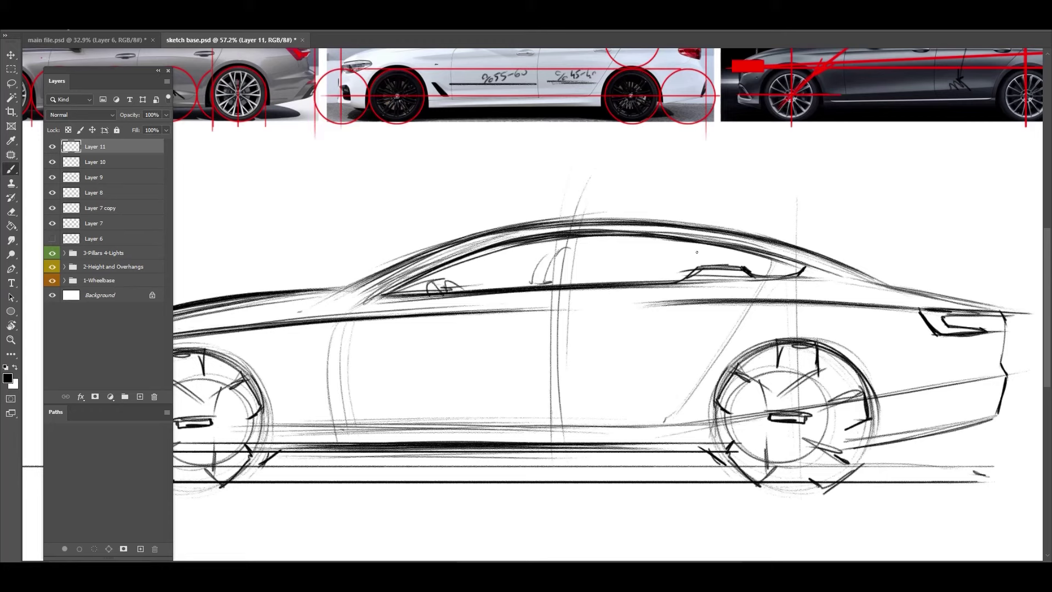
{"action": "left_click_drag", "start_coordinate": [727, 255], "coordinate": [698, 264]}
{"action": "left_click_drag", "start_coordinate": [535, 257], "coordinate": [518, 262]}
Reinforce the B-pillar line down to the sill and sketch the lower front bumper corner.
{"action": "left_click_drag", "start_coordinate": [579, 238], "coordinate": [568, 417]}
{"action": "key", "text": "z"}
{"action": "mouse_move", "coordinate": [535, 294]}
{"action": "left_mouse_down"}
{"action": "mouse_move", "coordinate": [425, 294]}
{"action": "mouse_move", "coordinate": [482, 294]}
{"action": "left_mouse_up"}
{"action": "mouse_move", "coordinate": [648, 360]}
{"action": "left_mouse_down"}
{"action": "mouse_move", "coordinate": [567, 284]}
{"action": "mouse_move", "coordinate": [645, 361]}
{"action": "left_mouse_up"}
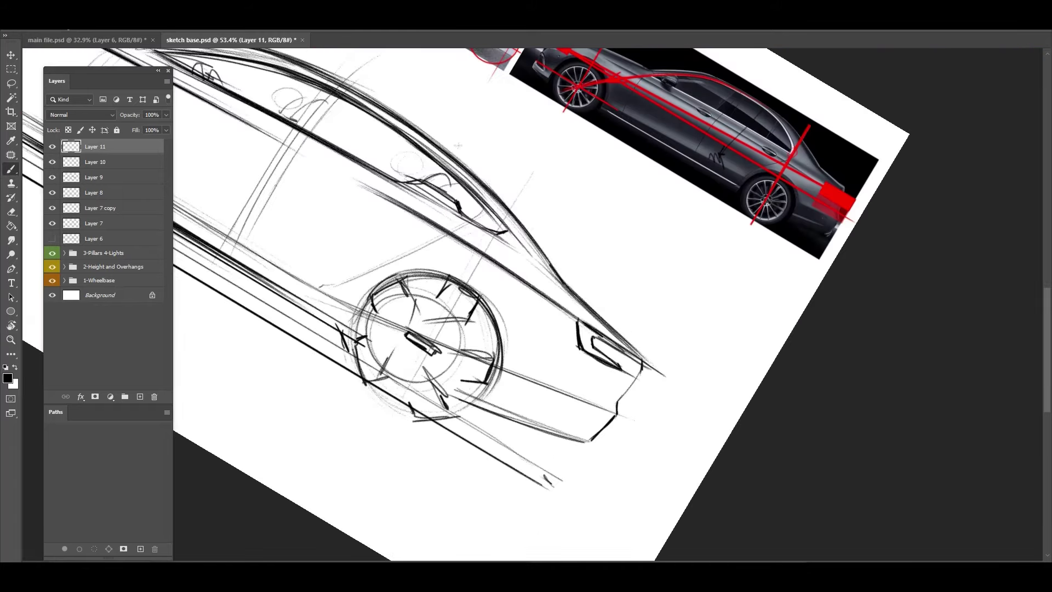
{"action": "key", "text": "z"}
{"action": "mouse_move", "coordinate": [565, 286]}
{"action": "left_mouse_down"}
{"action": "mouse_move", "coordinate": [480, 208]}
{"action": "mouse_move", "coordinate": [507, 232]}
{"action": "mouse_move", "coordinate": [418, 404]}
{"action": "mouse_move", "coordinate": [571, 392]}
{"action": "left_mouse_up"}
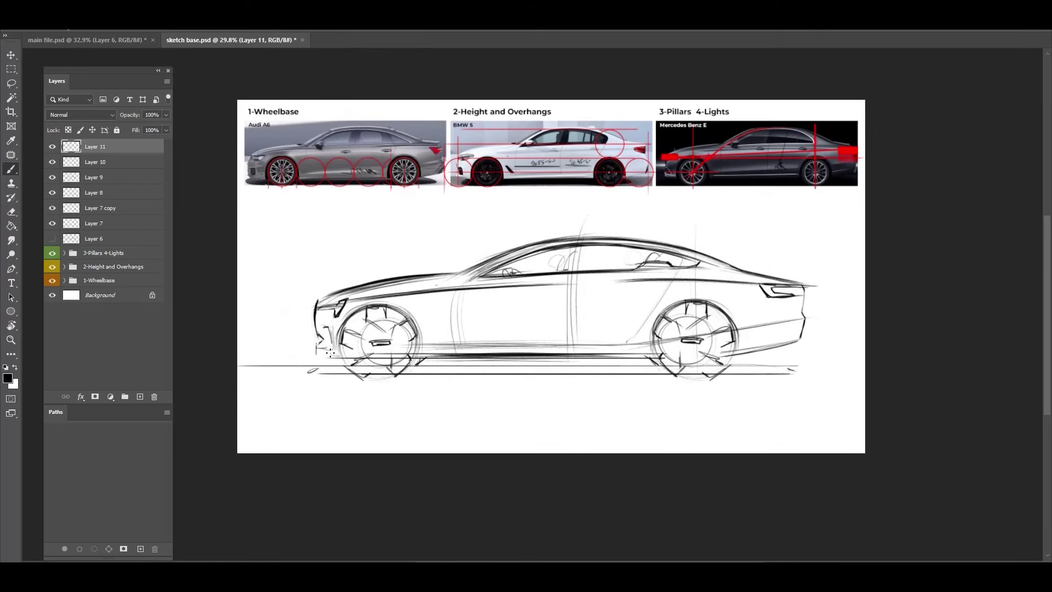
On a new layer with the canvas rotated, sketch light curved surface contours across the doors between the wheels.
{"action": "scroll", "coordinate": [376, 266], "scroll_direction": "down", "scroll_amount": 3}
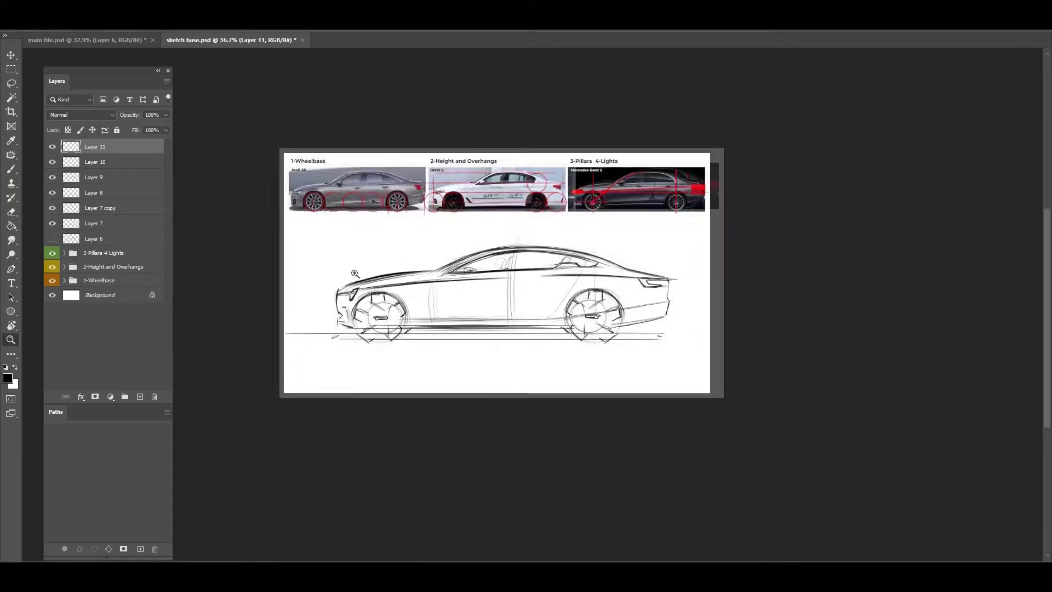
{"action": "scroll", "coordinate": [378, 268], "scroll_direction": "up", "scroll_amount": 5}
{"action": "key", "text": "ctrl+shift+n"}
{"action": "key", "text": "Return"}
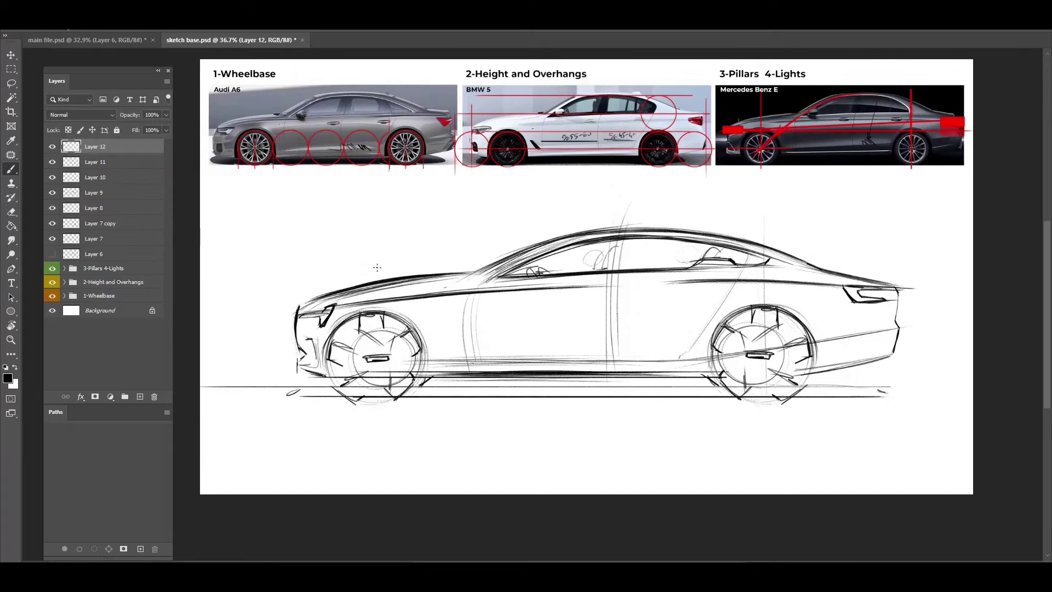
{"action": "left_click_drag", "start_coordinate": [625, 310], "coordinate": [615, 311]}
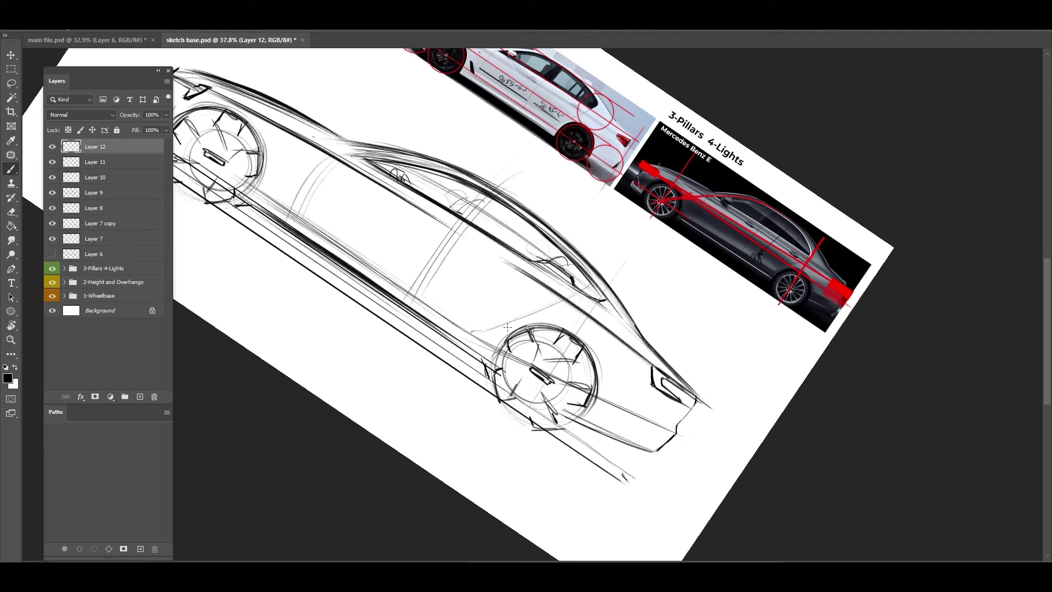
{"action": "left_click_drag", "start_coordinate": [482, 290], "coordinate": [276, 172]}
{"action": "mouse_move", "coordinate": [515, 315]}
{"action": "left_mouse_down"}
{"action": "mouse_move", "coordinate": [402, 226]}
{"action": "mouse_move", "coordinate": [260, 167]}
{"action": "left_mouse_up"}
{"action": "left_click_drag", "start_coordinate": [334, 242], "coordinate": [471, 327]}
{"action": "left_click_drag", "start_coordinate": [419, 299], "coordinate": [517, 355]}
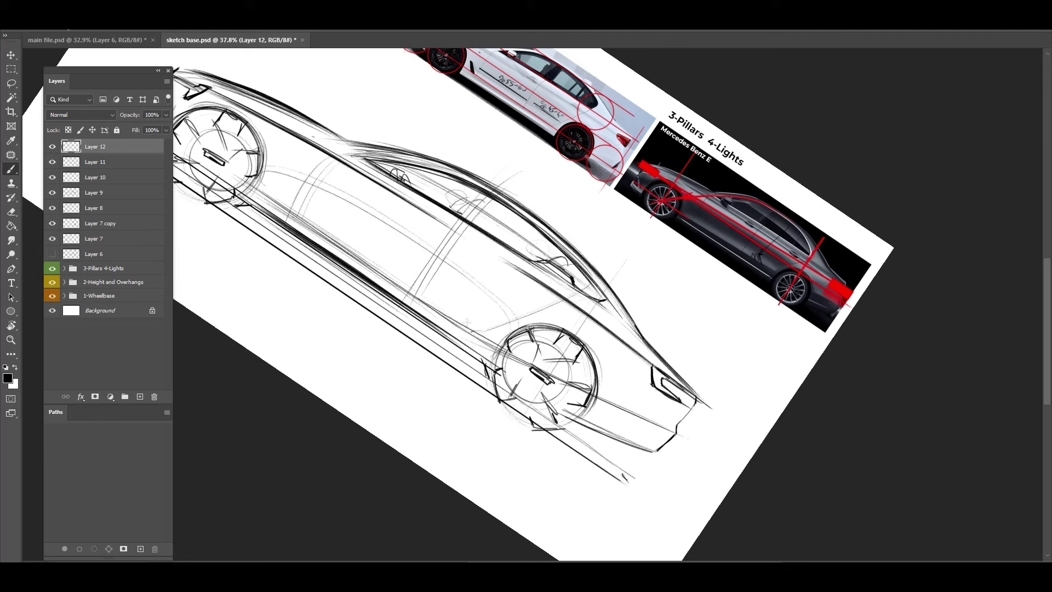
Add further light contour lines along the lower doors, the front fender and the side glass.
{"action": "left_click_drag", "start_coordinate": [324, 220], "coordinate": [499, 346]}
{"action": "mouse_move", "coordinate": [455, 306]}
{"action": "left_mouse_down"}
{"action": "mouse_move", "coordinate": [282, 201]}
{"action": "mouse_move", "coordinate": [424, 285]}
{"action": "left_mouse_up"}
{"action": "left_click_drag", "start_coordinate": [317, 173], "coordinate": [293, 222]}
{"action": "mouse_move", "coordinate": [346, 182]}
{"action": "left_mouse_down"}
{"action": "mouse_move", "coordinate": [445, 238]}
{"action": "mouse_move", "coordinate": [423, 222]}
{"action": "left_mouse_up"}
{"action": "left_click_drag", "start_coordinate": [483, 241], "coordinate": [279, 115]}
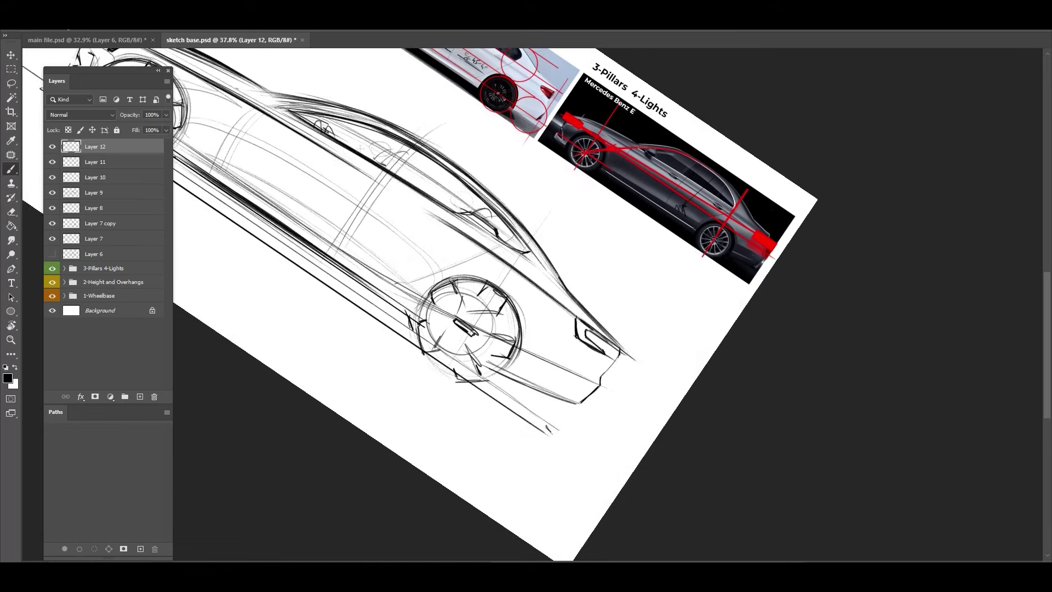
Try out light surface contours on the rear quarter panel between the wheel and the taillight, and undo them.
{"action": "left_click_drag", "start_coordinate": [519, 312], "coordinate": [587, 346]}
{"action": "left_click_drag", "start_coordinate": [521, 336], "coordinate": [608, 365]}
{"action": "key", "text": "ctrl+z"}
{"action": "key", "text": "ctrl+z"}
{"action": "left_click_drag", "start_coordinate": [530, 322], "coordinate": [580, 340]}
{"action": "left_click_drag", "start_coordinate": [538, 341], "coordinate": [606, 370]}
{"action": "key", "text": "ctrl+z"}
{"action": "key", "text": "ctrl+z"}
Sketch rounded surface contours on the rear quarter and above the rear wheel, and reset the canvas rotation.
{"action": "mouse_move", "coordinate": [527, 334]}
{"action": "left_mouse_down"}
{"action": "mouse_move", "coordinate": [608, 364]}
{"action": "mouse_move", "coordinate": [599, 385]}
{"action": "left_mouse_up"}
{"action": "mouse_move", "coordinate": [547, 354]}
{"action": "left_mouse_down"}
{"action": "mouse_move", "coordinate": [600, 368]}
{"action": "mouse_move", "coordinate": [533, 341]}
{"action": "left_mouse_up"}
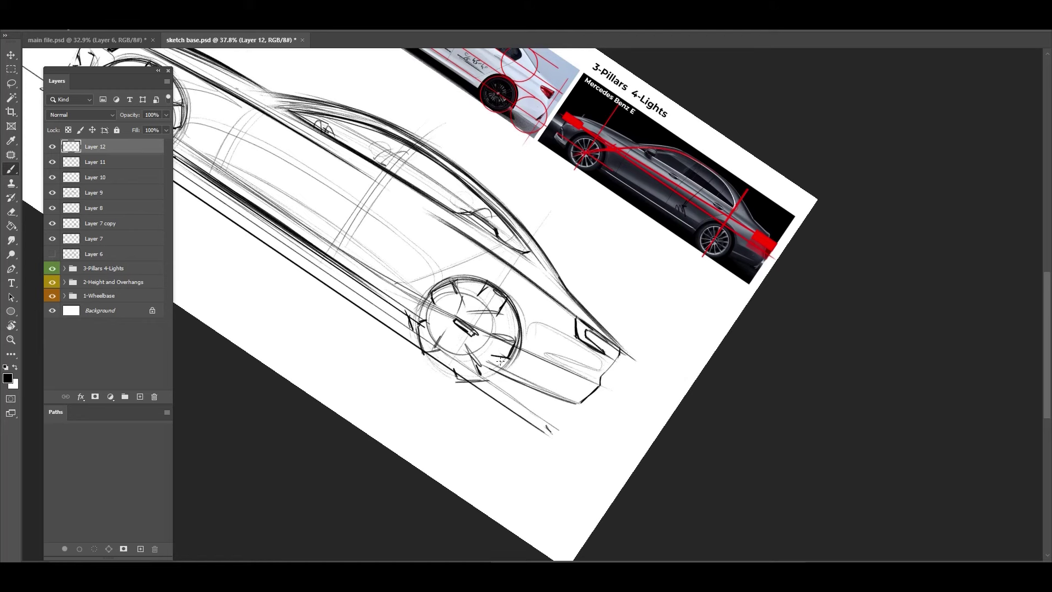
{"action": "mouse_move", "coordinate": [475, 275]}
{"action": "left_mouse_down"}
{"action": "mouse_move", "coordinate": [431, 222]}
{"action": "mouse_move", "coordinate": [506, 270]}
{"action": "left_mouse_up"}
{"action": "mouse_move", "coordinate": [520, 305]}
{"action": "left_mouse_down"}
{"action": "mouse_move", "coordinate": [550, 300]}
{"action": "mouse_move", "coordinate": [574, 318]}
{"action": "left_mouse_up"}
{"action": "left_click_drag", "start_coordinate": [438, 224], "coordinate": [485, 273]}
{"action": "key", "text": "Escape"}
Add another layer and fill the rear wheel's inner disc with diagonal hatching.
{"action": "left_click_drag", "start_coordinate": [418, 394], "coordinate": [601, 359]}
{"action": "key", "text": "ctrl+shift+n"}
{"action": "key", "text": "Return"}
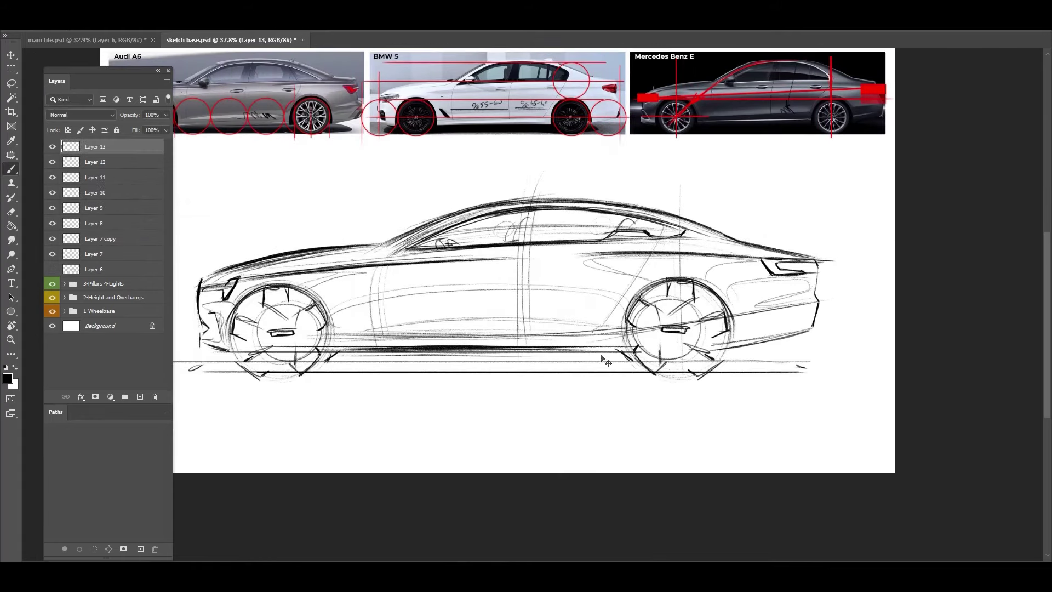
{"action": "scroll", "coordinate": [670, 322], "scroll_direction": "up", "scroll_amount": 1}
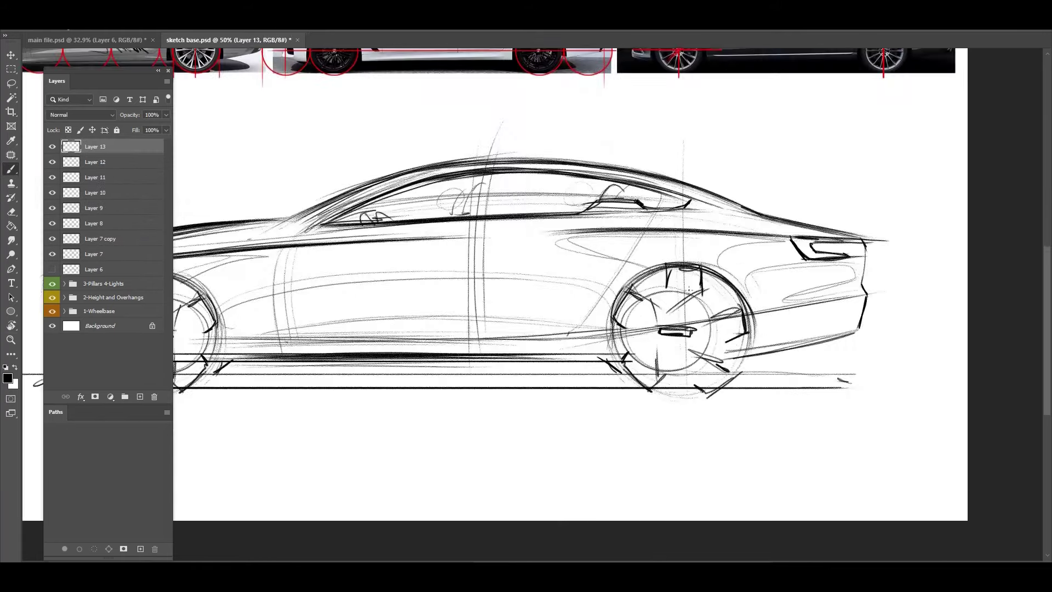
{"action": "mouse_move", "coordinate": [691, 297]}
{"action": "left_mouse_down"}
{"action": "mouse_move", "coordinate": [711, 329]}
{"action": "mouse_move", "coordinate": [705, 352]}
{"action": "left_mouse_up"}
{"action": "left_click_drag", "start_coordinate": [660, 292], "coordinate": [700, 352]}
{"action": "left_click_drag", "start_coordinate": [655, 297], "coordinate": [692, 366]}
{"action": "mouse_move", "coordinate": [630, 301]}
{"action": "left_mouse_down"}
{"action": "mouse_move", "coordinate": [682, 369]}
{"action": "mouse_move", "coordinate": [672, 372]}
{"action": "left_mouse_up"}
{"action": "left_click_drag", "start_coordinate": [620, 323], "coordinate": [657, 371]}
Fill the front wheel's inner disc with matching diagonal hatching.
{"action": "mouse_move", "coordinate": [183, 301]}
{"action": "left_mouse_down"}
{"action": "mouse_move", "coordinate": [412, 288]}
{"action": "mouse_move", "coordinate": [438, 330]}
{"action": "left_mouse_up"}
{"action": "mouse_move", "coordinate": [387, 286]}
{"action": "left_mouse_down"}
{"action": "mouse_move", "coordinate": [431, 343]}
{"action": "mouse_move", "coordinate": [420, 354]}
{"action": "left_mouse_up"}
{"action": "left_click_drag", "start_coordinate": [356, 300], "coordinate": [408, 360]}
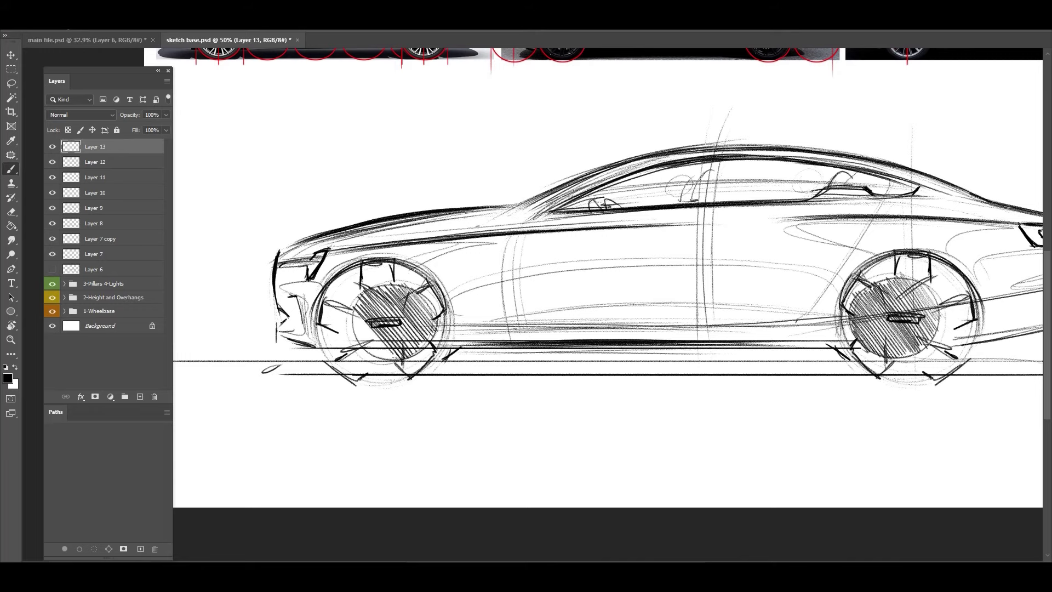
{"action": "left_click_drag", "start_coordinate": [352, 319], "coordinate": [387, 361]}
Hatch the ground shadow strip beneath the car from the front bumper to the rear.
{"action": "mouse_move", "coordinate": [311, 359]}
{"action": "left_mouse_down"}
{"action": "mouse_move", "coordinate": [332, 378]}
{"action": "mouse_move", "coordinate": [307, 381]}
{"action": "left_mouse_up"}
{"action": "mouse_move", "coordinate": [876, 362]}
{"action": "left_mouse_down"}
{"action": "mouse_move", "coordinate": [757, 322]}
{"action": "mouse_move", "coordinate": [301, 332]}
{"action": "left_mouse_up"}
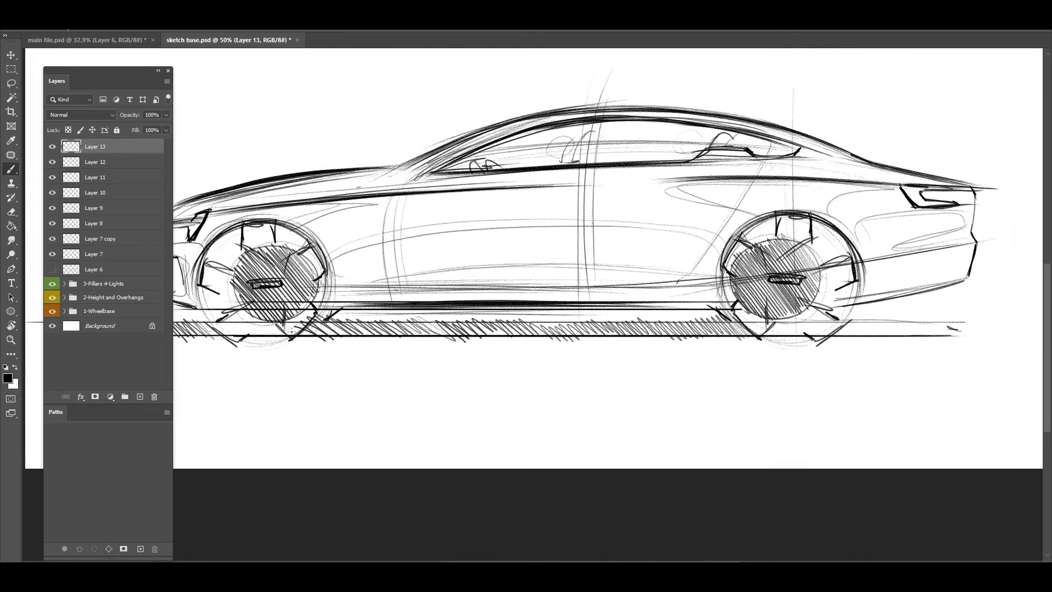
{"action": "left_click_drag", "start_coordinate": [844, 323], "coordinate": [601, 308]}
Hatch the shaded area of the rear quarter and bumper, and undo the last stroke.
{"action": "mouse_move", "coordinate": [597, 307]}
{"action": "left_mouse_down"}
{"action": "mouse_move", "coordinate": [612, 322]}
{"action": "mouse_move", "coordinate": [673, 325]}
{"action": "mouse_move", "coordinate": [718, 236]}
{"action": "mouse_move", "coordinate": [642, 271]}
{"action": "mouse_move", "coordinate": [620, 258]}
{"action": "mouse_move", "coordinate": [679, 195]}
{"action": "mouse_move", "coordinate": [708, 218]}
{"action": "left_mouse_up"}
{"action": "left_click_drag", "start_coordinate": [591, 195], "coordinate": [444, 175]}
{"action": "left_click_drag", "start_coordinate": [455, 187], "coordinate": [604, 200]}
{"action": "key", "text": "ctrl+z"}
Shade the door sides, the sill area and the front fender with diagonal hatching.
{"action": "mouse_move", "coordinate": [633, 263]}
{"action": "left_mouse_down"}
{"action": "mouse_move", "coordinate": [564, 236]}
{"action": "mouse_move", "coordinate": [516, 262]}
{"action": "mouse_move", "coordinate": [359, 255]}
{"action": "mouse_move", "coordinate": [219, 296]}
{"action": "left_mouse_up"}
{"action": "mouse_move", "coordinate": [625, 285]}
{"action": "left_mouse_down"}
{"action": "mouse_move", "coordinate": [523, 299]}
{"action": "mouse_move", "coordinate": [373, 291]}
{"action": "left_mouse_up"}
{"action": "left_click_drag", "start_coordinate": [332, 301], "coordinate": [482, 355]}
{"action": "left_click_drag", "start_coordinate": [402, 255], "coordinate": [331, 274]}
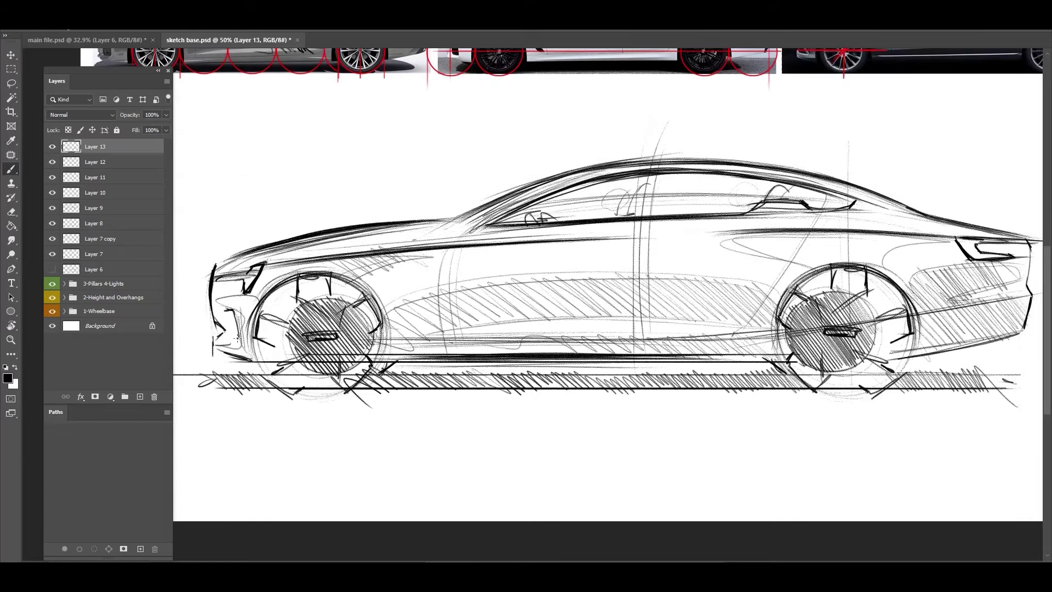
Define the front bumper intake with dark strokes and thicken the front wheel's spoke outlines.
{"action": "mouse_move", "coordinate": [224, 308]}
{"action": "left_mouse_down"}
{"action": "mouse_move", "coordinate": [239, 347]}
{"action": "mouse_move", "coordinate": [217, 322]}
{"action": "left_mouse_up"}
{"action": "left_click_drag", "start_coordinate": [375, 328], "coordinate": [365, 328]}
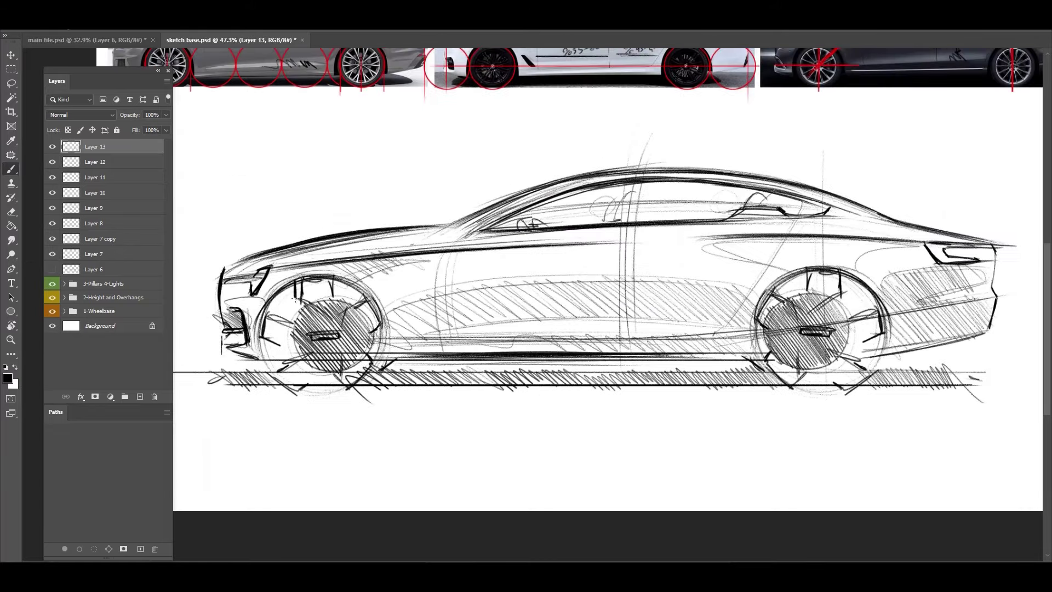
{"action": "left_click_drag", "start_coordinate": [296, 281], "coordinate": [312, 304]}
{"action": "left_click_drag", "start_coordinate": [329, 279], "coordinate": [329, 300]}
{"action": "mouse_move", "coordinate": [269, 318]}
{"action": "left_mouse_down"}
{"action": "mouse_move", "coordinate": [264, 343]}
{"action": "mouse_move", "coordinate": [279, 347]}
{"action": "left_mouse_up"}
{"action": "mouse_move", "coordinate": [277, 376]}
{"action": "left_mouse_down"}
{"action": "mouse_move", "coordinate": [306, 383]}
{"action": "mouse_move", "coordinate": [371, 352]}
{"action": "left_mouse_up"}
Thicken the rear wheel's spoke outlines around the rim with dark strokes.
{"action": "mouse_move", "coordinate": [378, 294]}
{"action": "left_mouse_down"}
{"action": "mouse_move", "coordinate": [351, 324]}
{"action": "mouse_move", "coordinate": [242, 317]}
{"action": "left_mouse_up"}
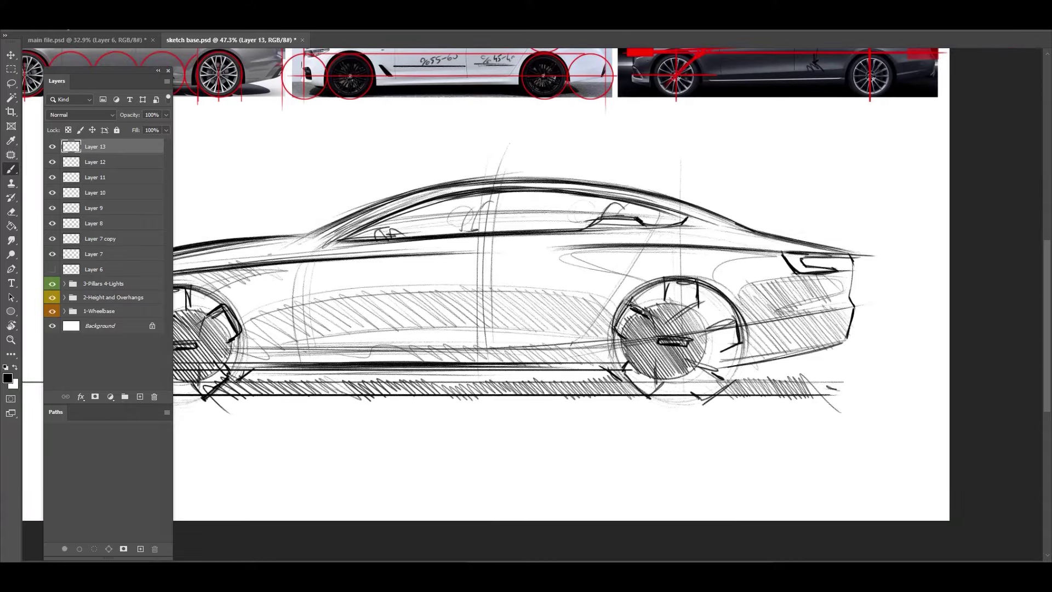
{"action": "left_click_drag", "start_coordinate": [632, 304], "coordinate": [617, 341]}
{"action": "mouse_move", "coordinate": [625, 364]}
{"action": "left_mouse_down"}
{"action": "mouse_move", "coordinate": [663, 394]}
{"action": "mouse_move", "coordinate": [720, 374]}
{"action": "left_mouse_up"}
{"action": "left_click_drag", "start_coordinate": [740, 313], "coordinate": [720, 350]}
{"action": "left_click_drag", "start_coordinate": [699, 280], "coordinate": [670, 306]}
{"action": "left_click_drag", "start_coordinate": [718, 355], "coordinate": [728, 349]}
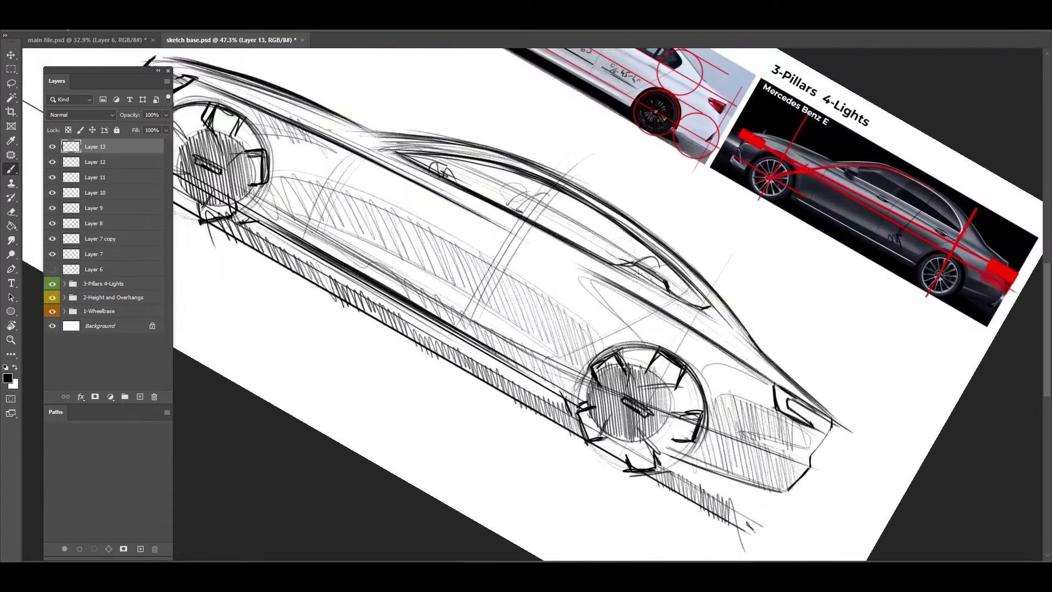
Reinforce the ground shadow and sill between the wheels with long horizontal strokes, and darken the front bumper's lower edge.
{"action": "left_click_drag", "start_coordinate": [630, 225], "coordinate": [476, 253]}
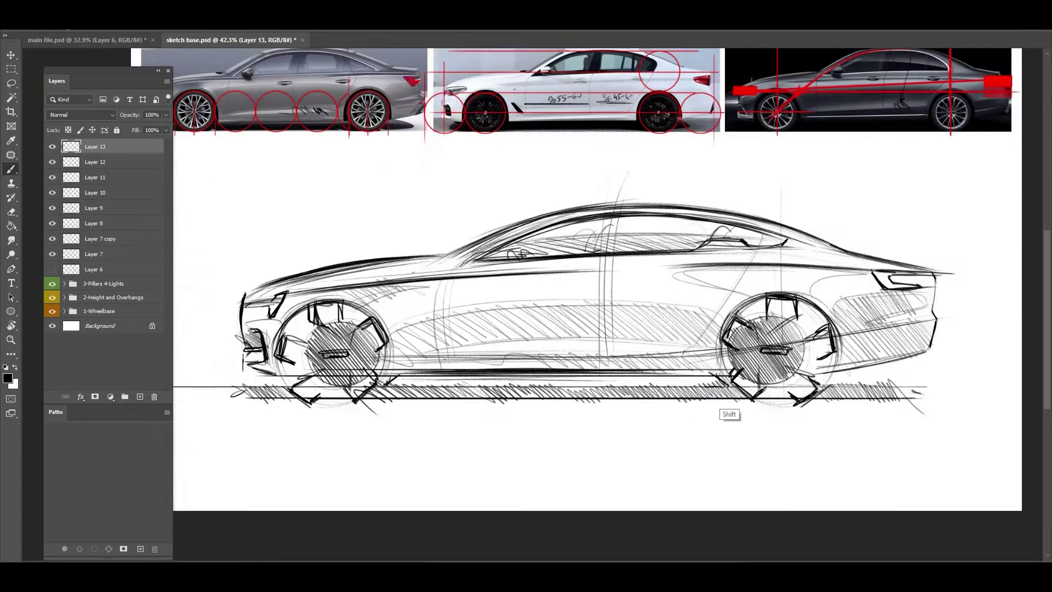
{"action": "left_click_drag", "start_coordinate": [727, 386], "coordinate": [384, 387]}
{"action": "left_click_drag", "start_coordinate": [395, 379], "coordinate": [507, 380]}
{"action": "mouse_move", "coordinate": [743, 395]}
{"action": "left_mouse_down"}
{"action": "mouse_move", "coordinate": [351, 395]}
{"action": "mouse_move", "coordinate": [382, 394]}
{"action": "left_mouse_up"}
{"action": "left_click_drag", "start_coordinate": [717, 376], "coordinate": [342, 374]}
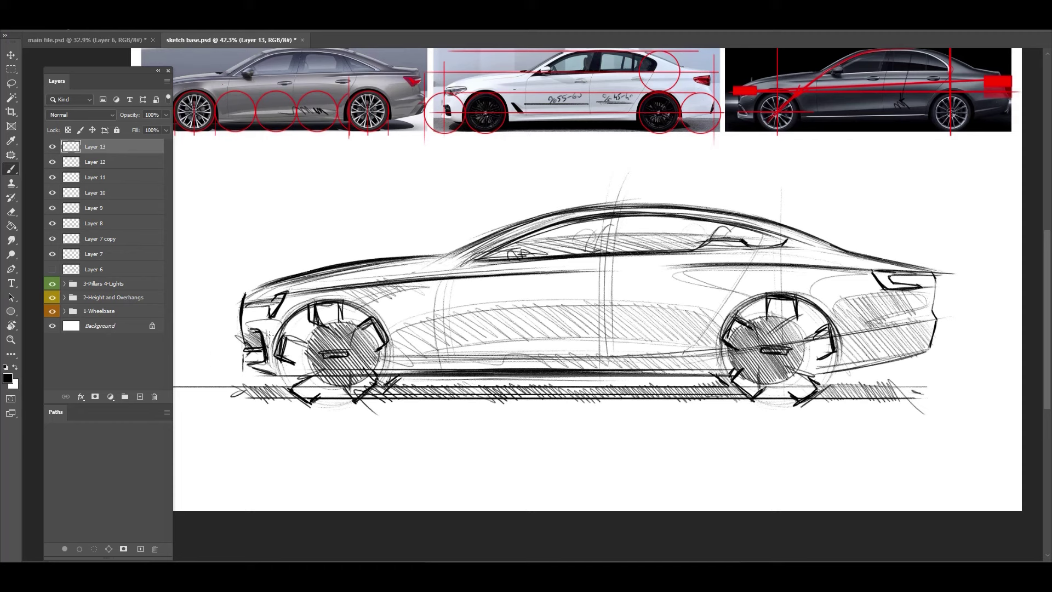
{"action": "left_click_drag", "start_coordinate": [263, 371], "coordinate": [277, 378]}
Deepen the diagonal hatching at the front and rear ends of the door-side shading, and darken the windshield base.
{"action": "key", "text": "z"}
{"action": "left_click_drag", "start_coordinate": [428, 305], "coordinate": [433, 305]}
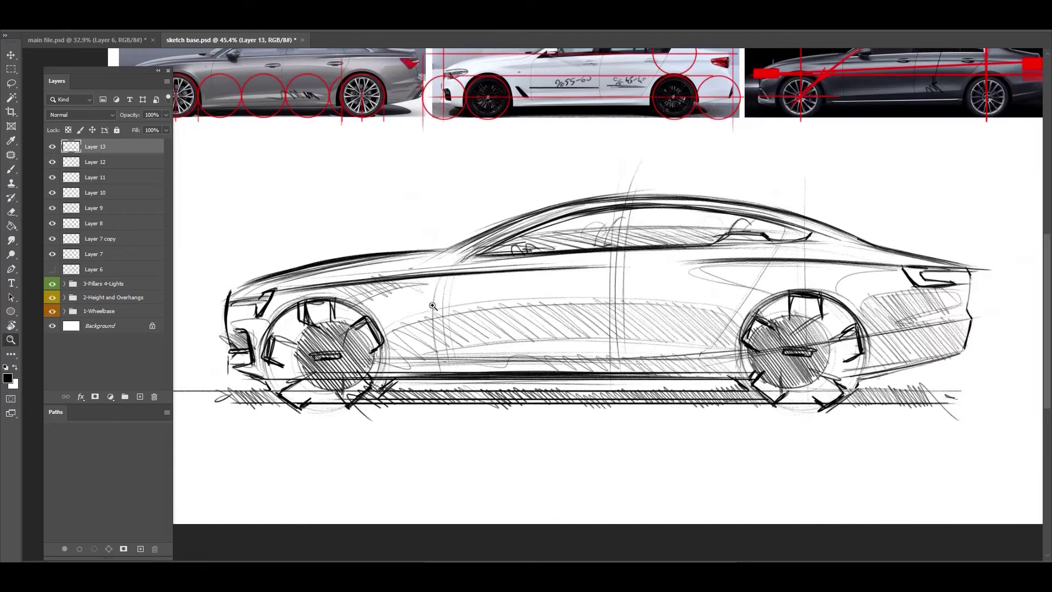
{"action": "key", "text": "z"}
{"action": "left_click_drag", "start_coordinate": [462, 272], "coordinate": [437, 271]}
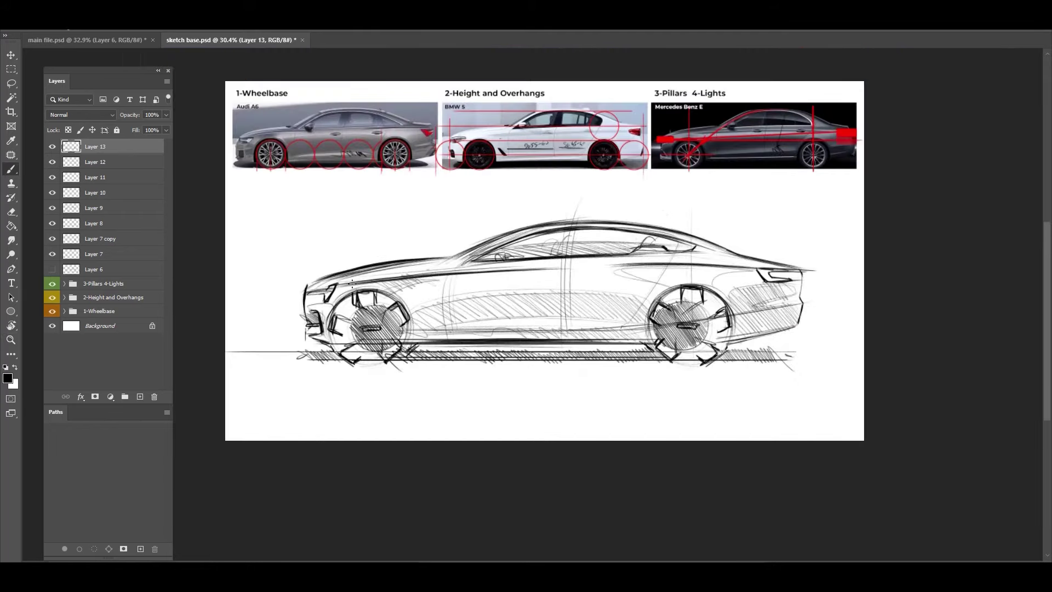
{"action": "key", "text": "z"}
{"action": "left_click_drag", "start_coordinate": [415, 275], "coordinate": [429, 274]}
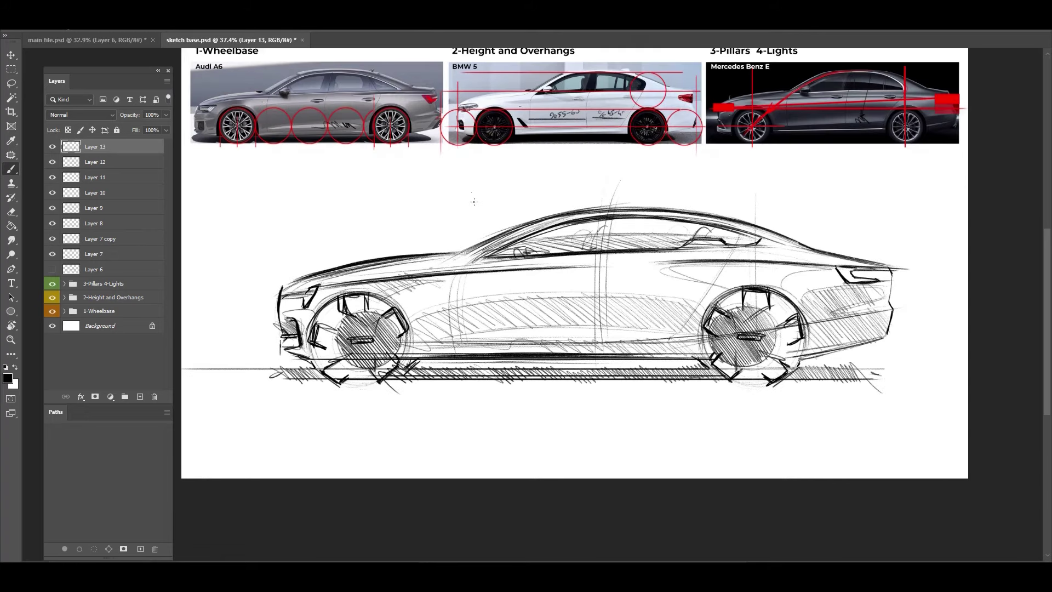
{"action": "mouse_move", "coordinate": [684, 302]}
{"action": "left_mouse_down"}
{"action": "mouse_move", "coordinate": [696, 323]}
{"action": "mouse_move", "coordinate": [685, 315]}
{"action": "mouse_move", "coordinate": [679, 329]}
{"action": "mouse_move", "coordinate": [693, 335]}
{"action": "mouse_move", "coordinate": [662, 303]}
{"action": "mouse_move", "coordinate": [645, 300]}
{"action": "mouse_move", "coordinate": [696, 322]}
{"action": "mouse_move", "coordinate": [680, 328]}
{"action": "left_mouse_up"}
{"action": "mouse_move", "coordinate": [458, 336]}
{"action": "left_mouse_down"}
{"action": "mouse_move", "coordinate": [414, 343]}
{"action": "mouse_move", "coordinate": [458, 334]}
{"action": "left_mouse_up"}
{"action": "left_click_drag", "start_coordinate": [459, 336], "coordinate": [439, 311]}
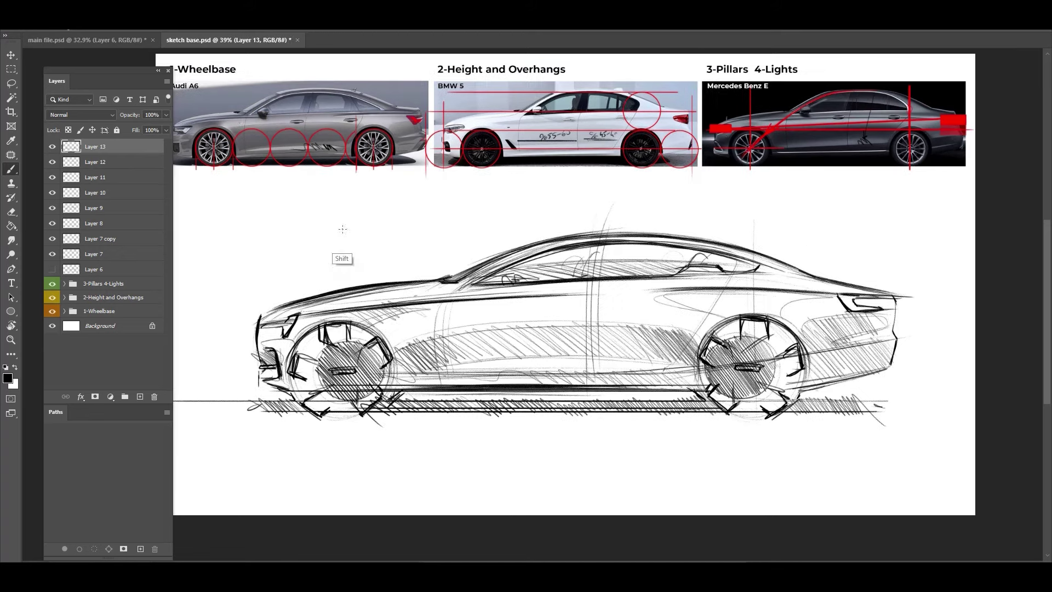
Draw a vertical line through the front wheel and a horizontal line at roof height, and hatch the area above the hood.
{"action": "left_click_drag", "start_coordinate": [340, 229], "coordinate": [339, 417]}
{"action": "left_click_drag", "start_coordinate": [287, 234], "coordinate": [835, 233]}
{"action": "mouse_move", "coordinate": [384, 236]}
{"action": "left_mouse_down"}
{"action": "mouse_move", "coordinate": [433, 280]}
{"action": "mouse_move", "coordinate": [406, 280]}
{"action": "left_mouse_up"}
{"action": "left_click_drag", "start_coordinate": [342, 239], "coordinate": [404, 278]}
{"action": "left_click_drag", "start_coordinate": [392, 235], "coordinate": [446, 278]}
{"action": "left_click_drag", "start_coordinate": [427, 235], "coordinate": [476, 272]}
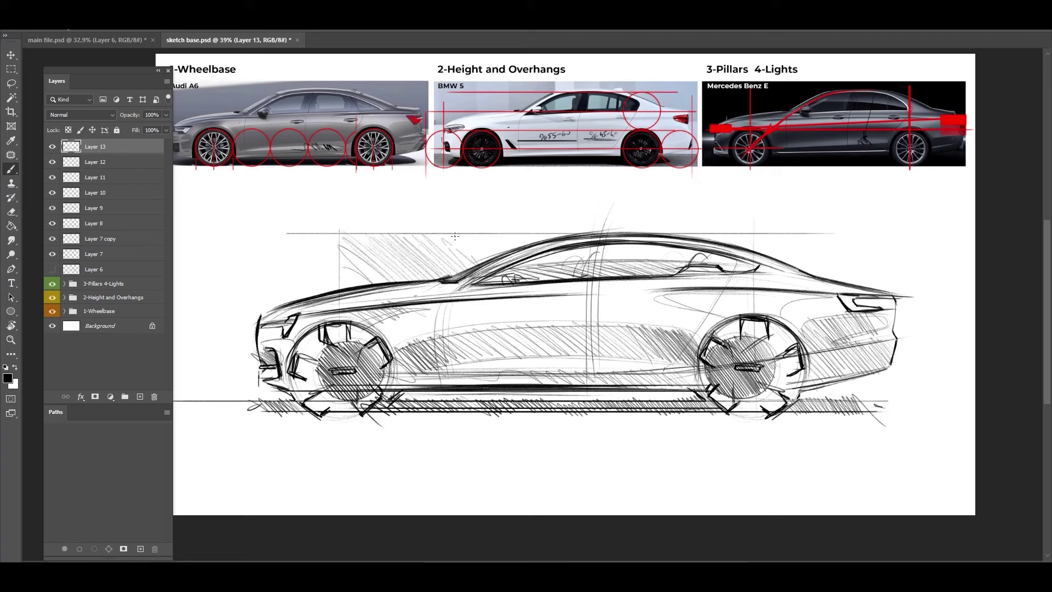
{"action": "left_click_drag", "start_coordinate": [472, 231], "coordinate": [518, 249]}
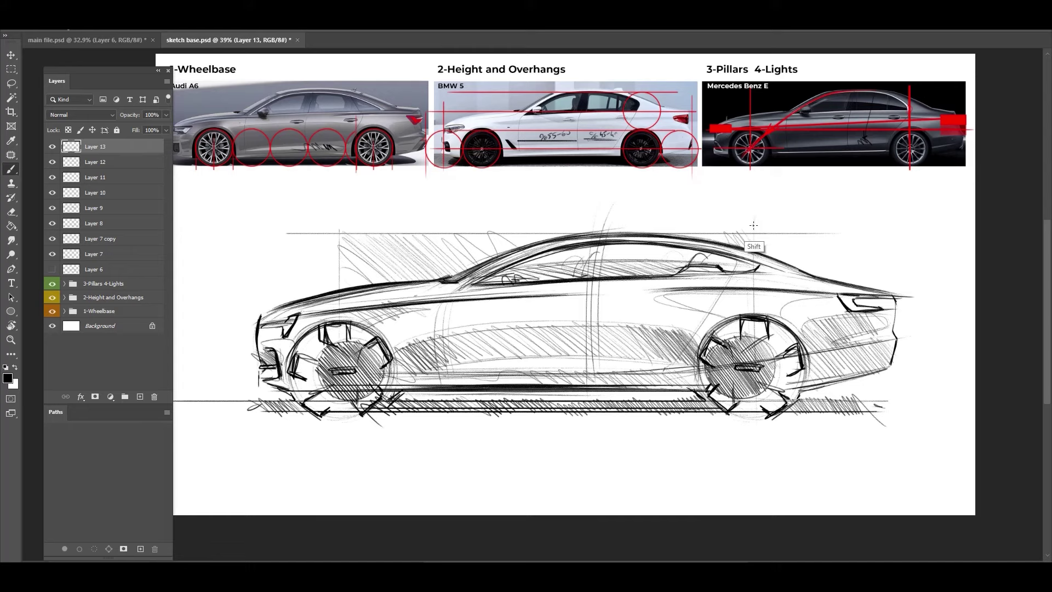
Sign the sketch with a handwritten, underlined signature beneath the ground shadow, just ahead of the rear wheel.
{"action": "key", "text": "z"}
{"action": "left_click", "coordinate": [471, 327], "text": "alt"}
{"action": "left_click_drag", "start_coordinate": [472, 327], "coordinate": [520, 322]}
{"action": "key", "text": "b"}
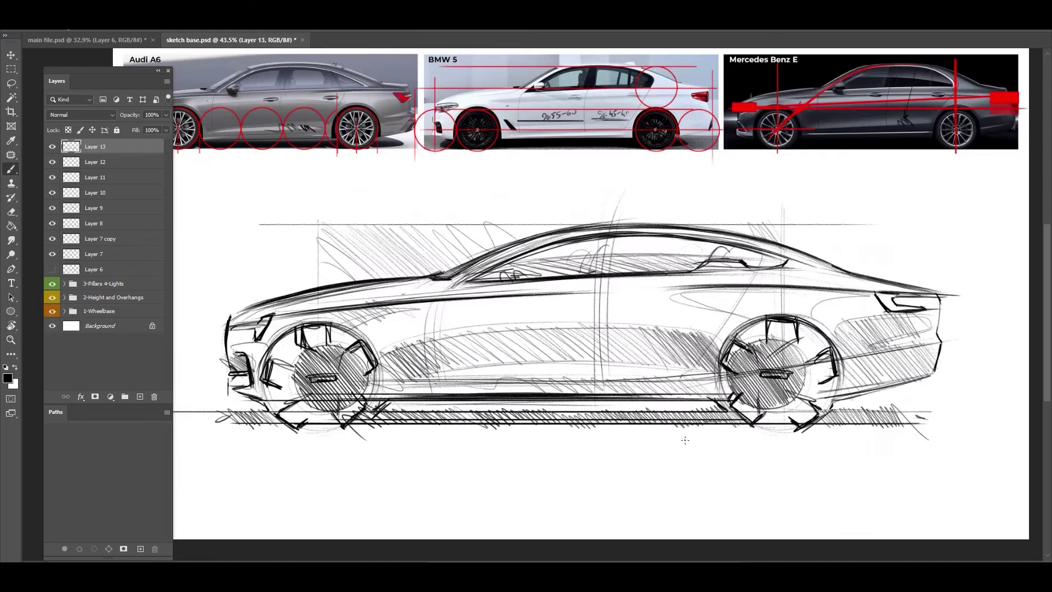
{"action": "left_click_drag", "start_coordinate": [676, 434], "coordinate": [693, 434]}
{"action": "left_click_drag", "start_coordinate": [670, 438], "coordinate": [721, 442]}
{"action": "left_click_drag", "start_coordinate": [396, 272], "coordinate": [386, 272]}
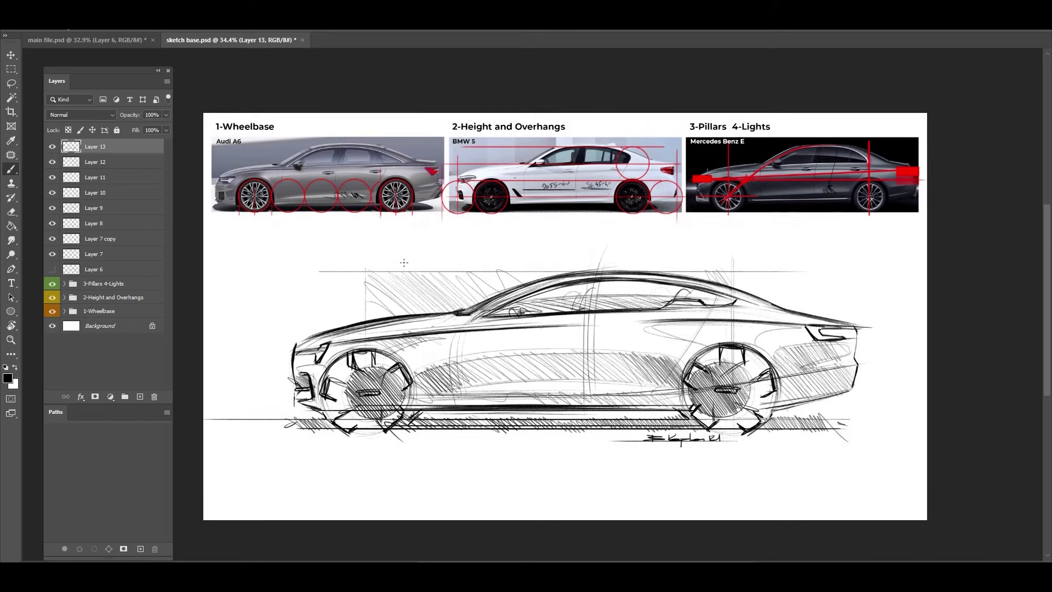
{"action": "key", "text": "z"}
{"action": "scroll", "coordinate": [403, 260], "scroll_direction": "up", "scroll_amount": 2}
{"action": "key", "text": "b"}
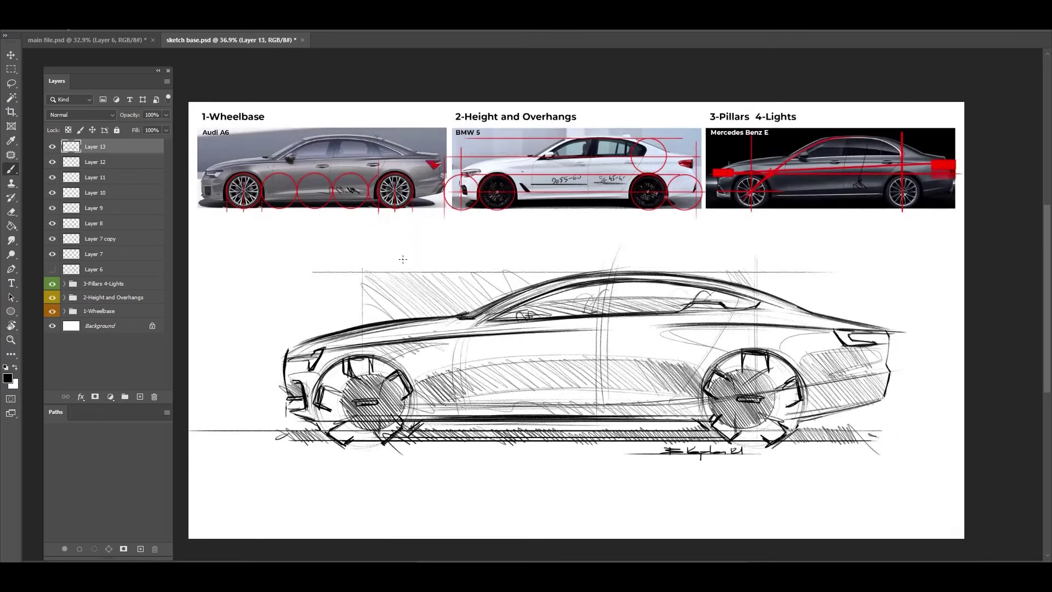